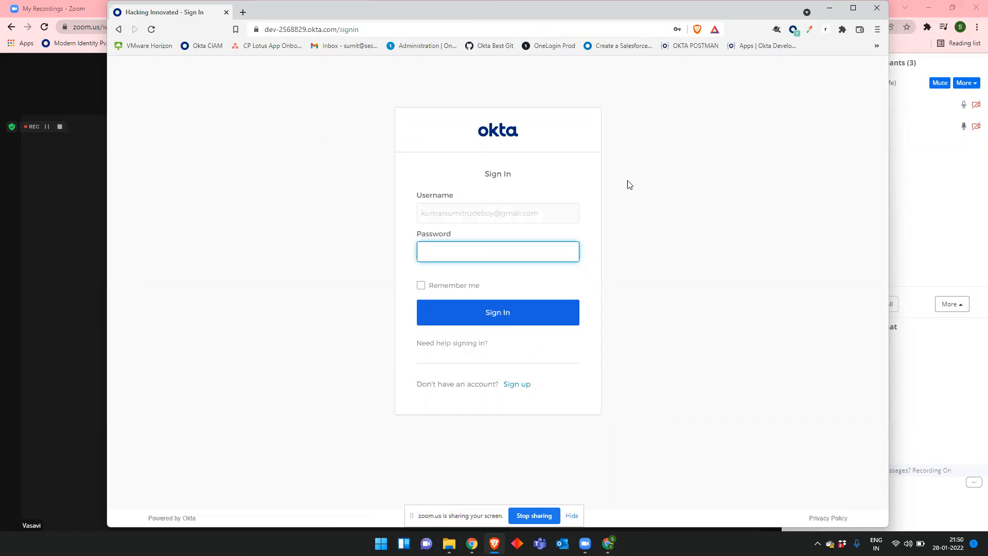
Step: Sign in to the Okta Admin Console with the saved account password
left_click(513, 256)
left_click(500, 279)
left_click(494, 314)
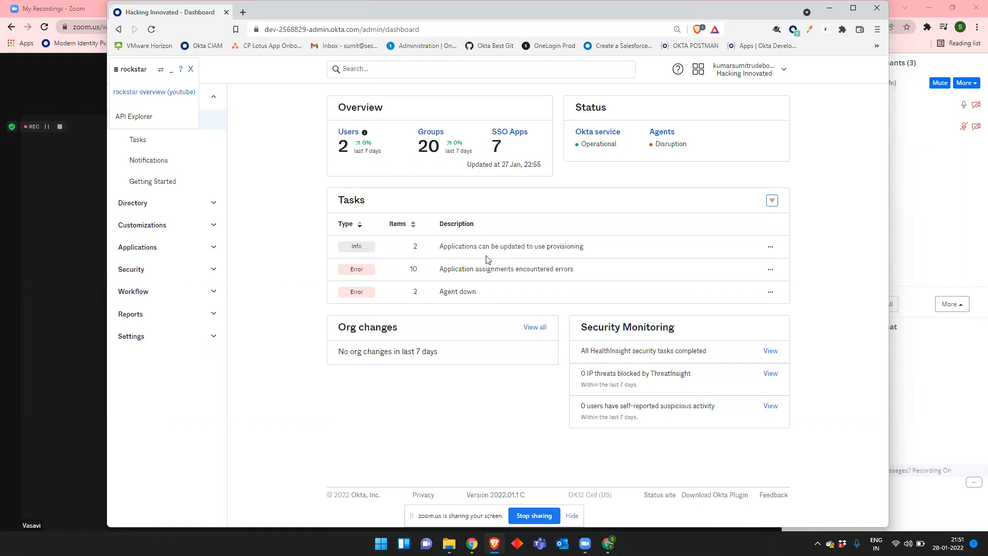
Step: Close the rockstar extension panel and maximize the browser window over the dashboard
left_click(193, 69)
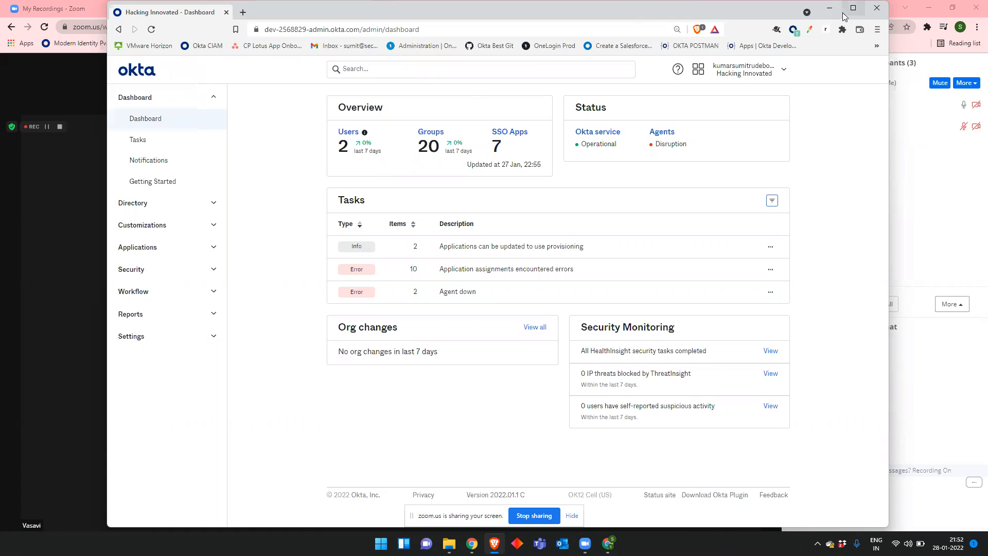
left_click(848, 10)
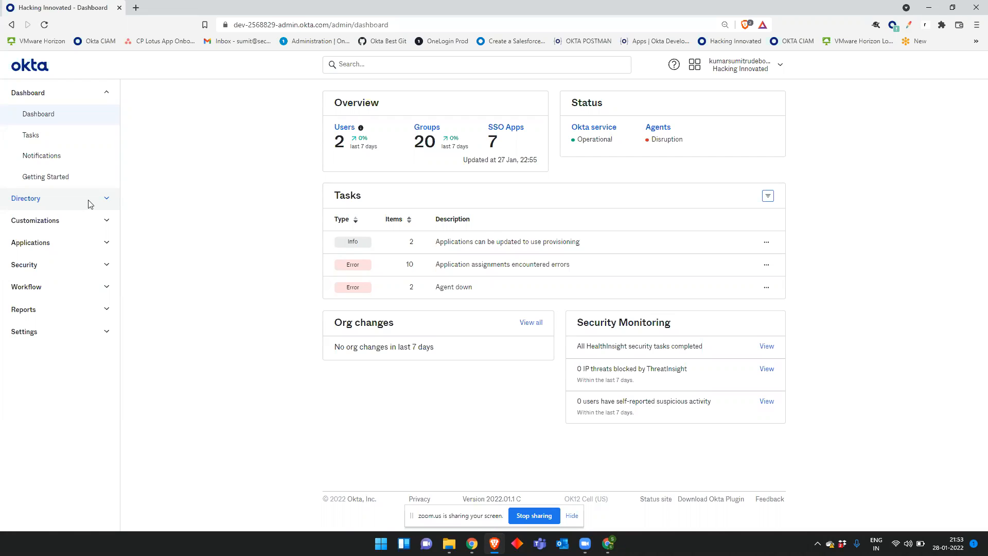
Step: Go to Directory > People to list all 188 users, closing the extension panel
left_click(90, 202)
left_click(58, 225)
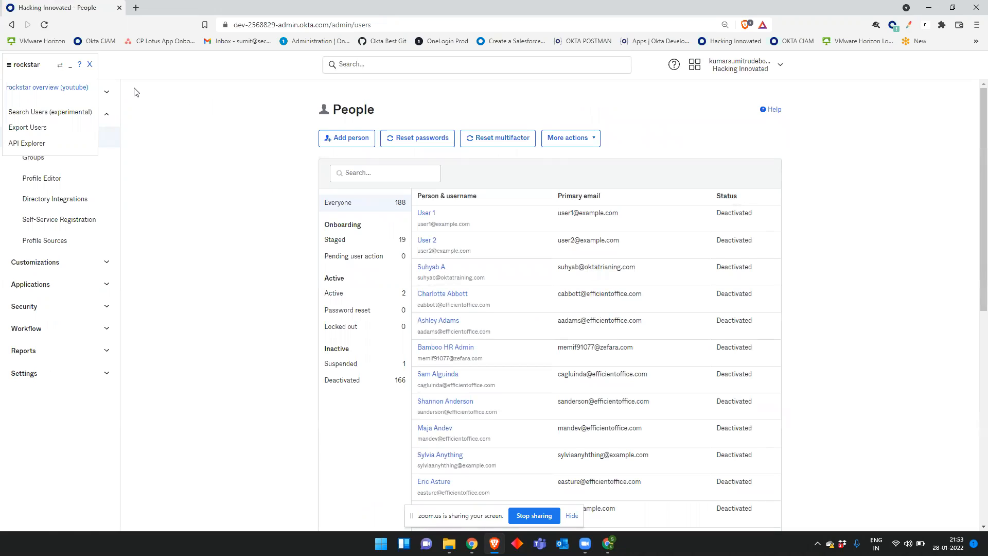
left_click(90, 65)
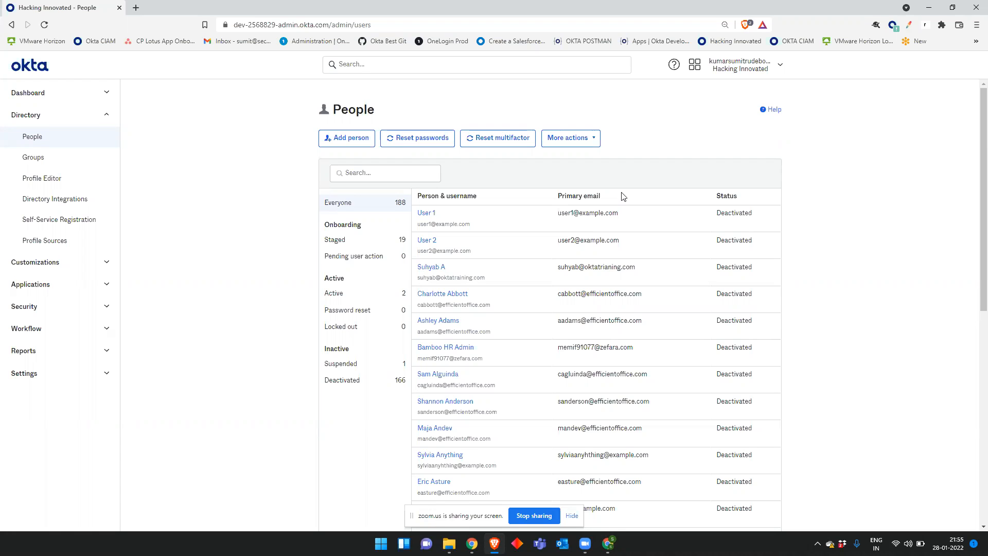
Step: Open a deactivated user's profile and highlight its Deactivated status and user type label
scroll(591, 232, "down", 3)
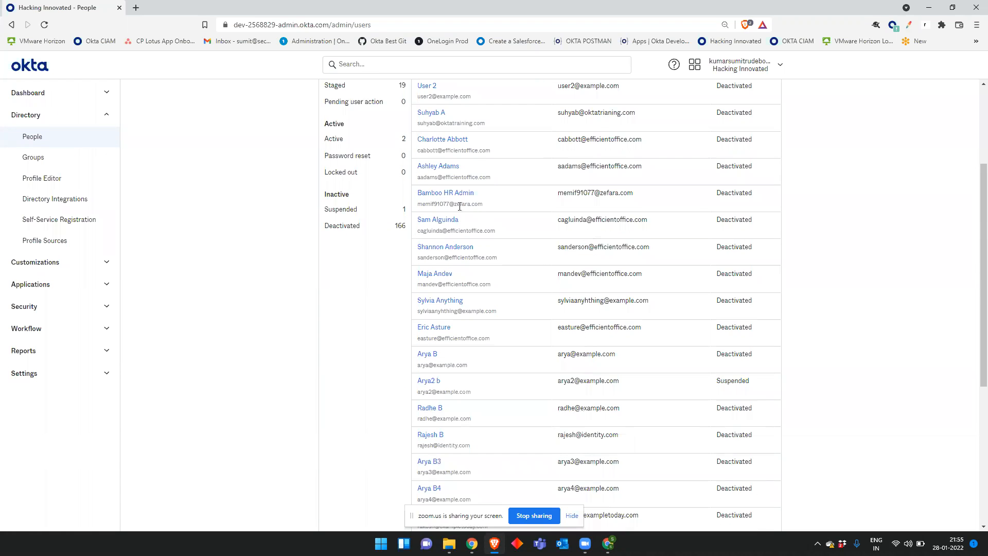
left_click(438, 247)
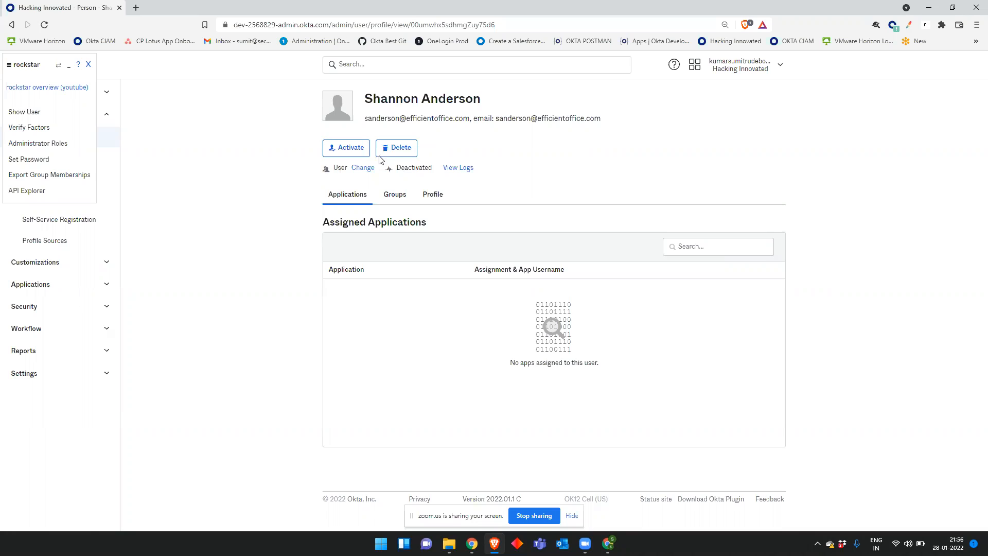
mouse_move(435, 168)
left_mouse_down()
mouse_move(401, 172)
mouse_move(440, 169)
left_mouse_up()
left_click(423, 177)
left_click(648, 169)
left_click_drag(347, 168, 335, 170)
left_click(348, 167)
left_click(432, 196)
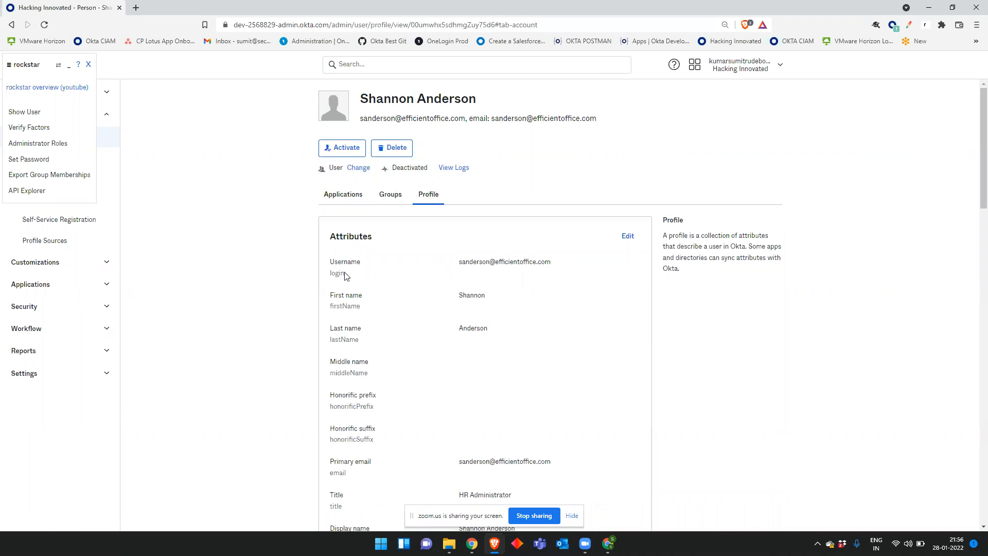
left_click_drag(368, 309, 337, 301)
left_click(425, 247)
left_click_drag(379, 238, 329, 237)
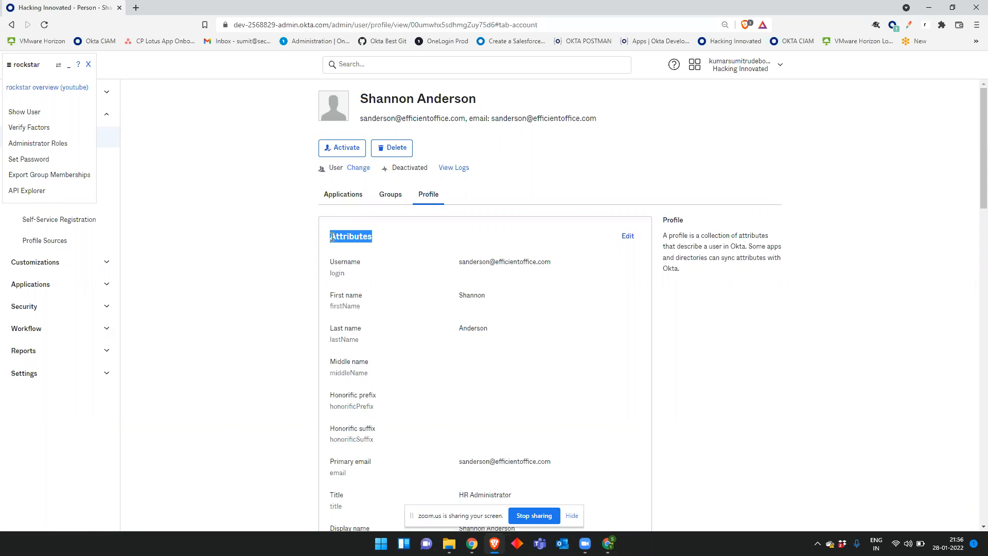
left_click(443, 255)
left_click_drag(339, 237, 433, 238)
left_click(428, 271)
scroll(405, 274, "down", 1)
scroll(405, 278, "down", 3)
scroll(401, 278, "up", 2)
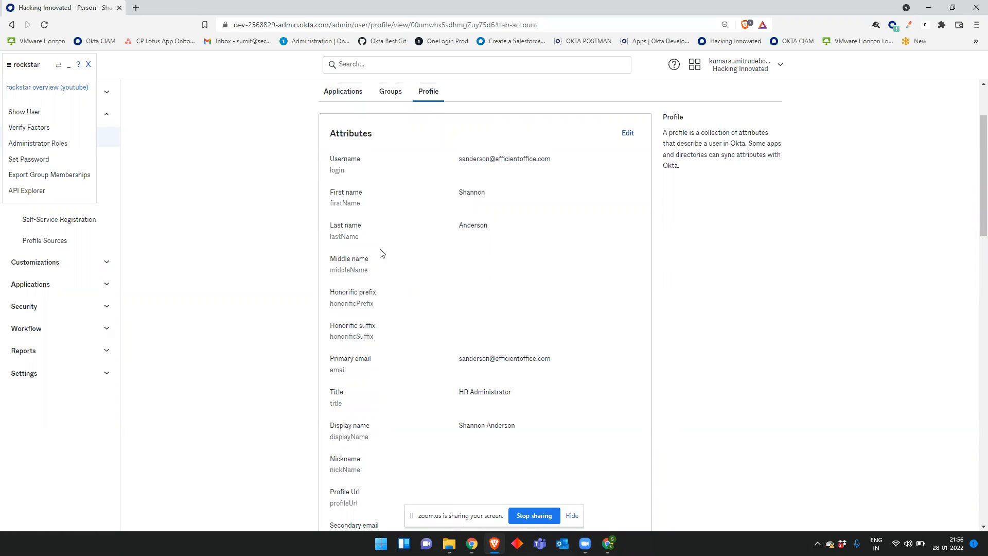
left_click_drag(383, 158, 325, 162)
left_click_drag(366, 214, 343, 237)
left_click_drag(389, 366, 334, 393)
left_click_drag(334, 427, 460, 426)
scroll(460, 427, "down", 1)
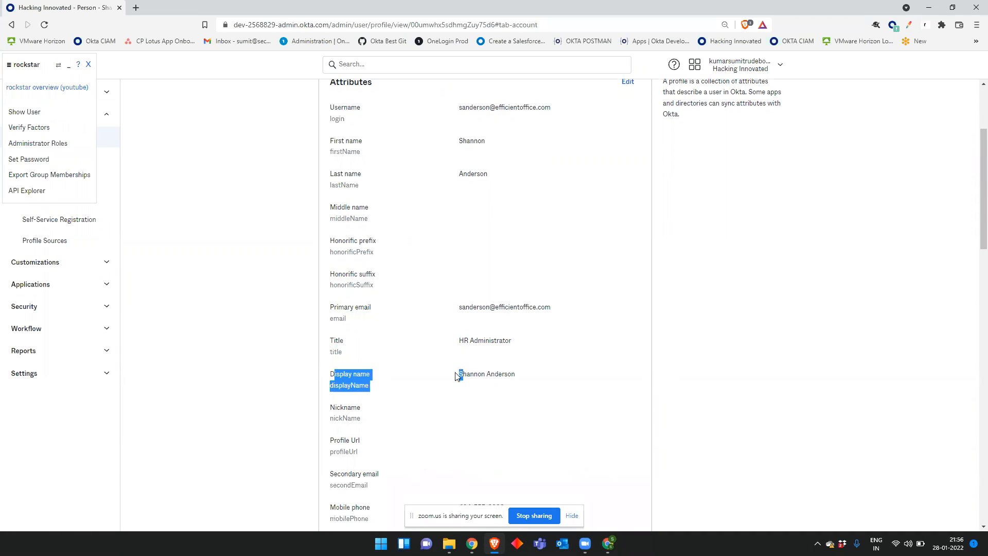
left_click(529, 379)
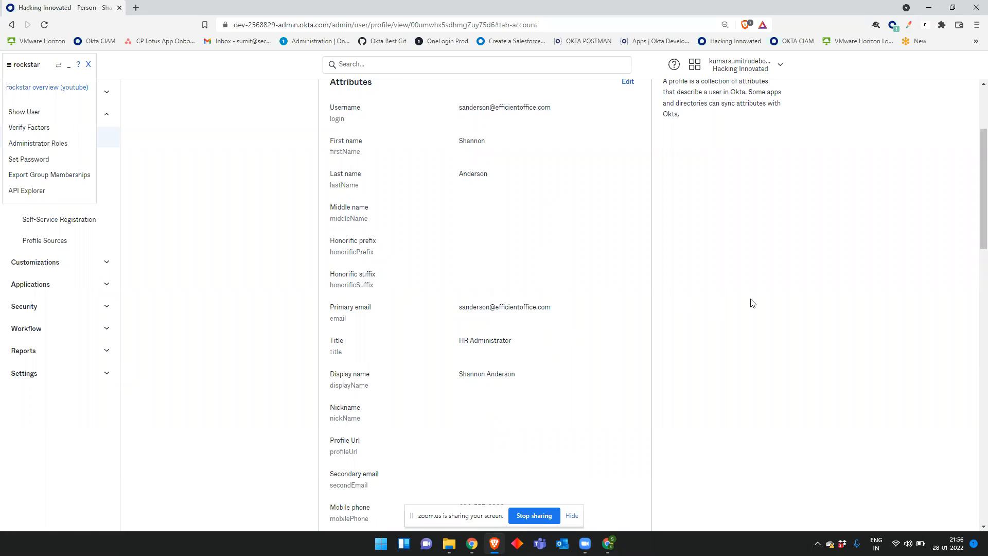
scroll(625, 308, "down", 3)
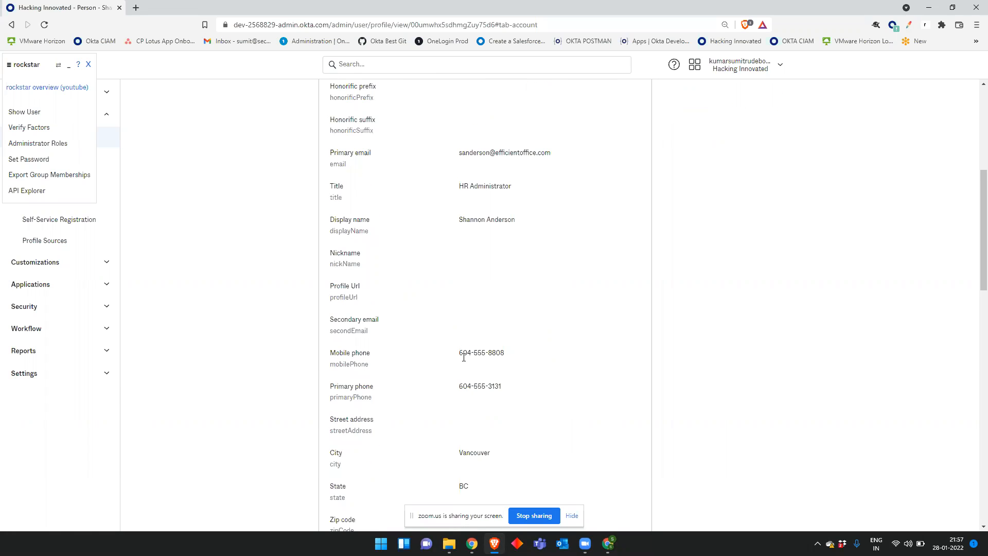
left_click_drag(433, 396, 359, 364)
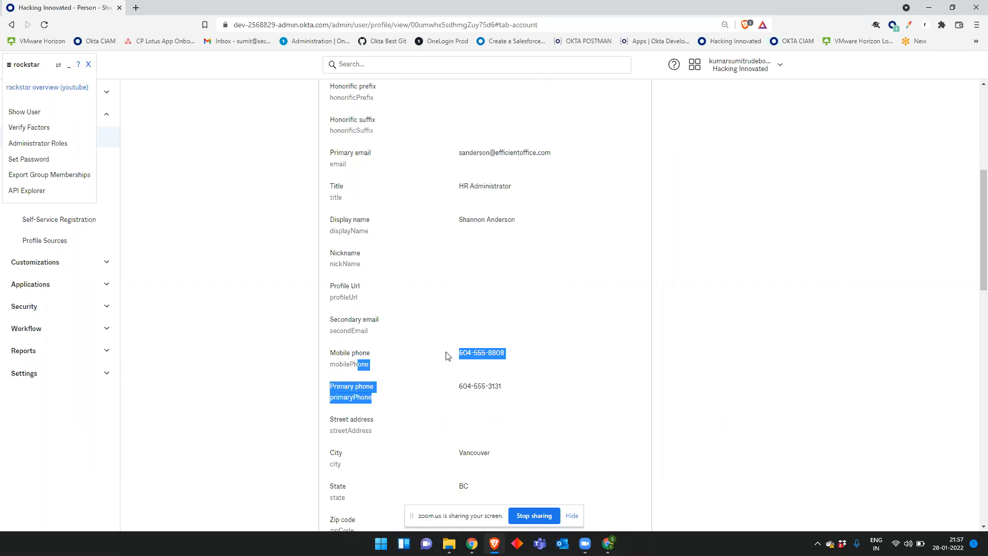
left_click(578, 356)
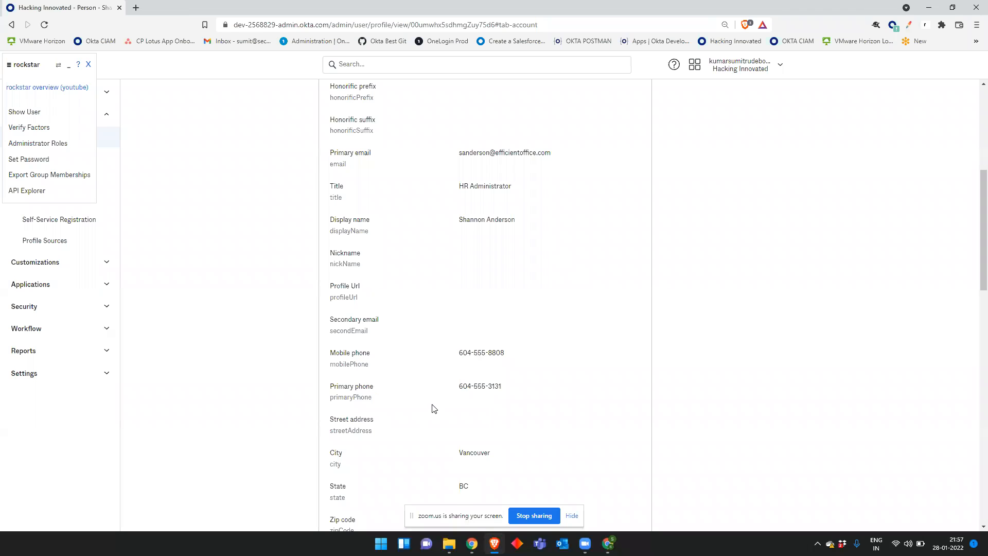
scroll(443, 372, "down", 3)
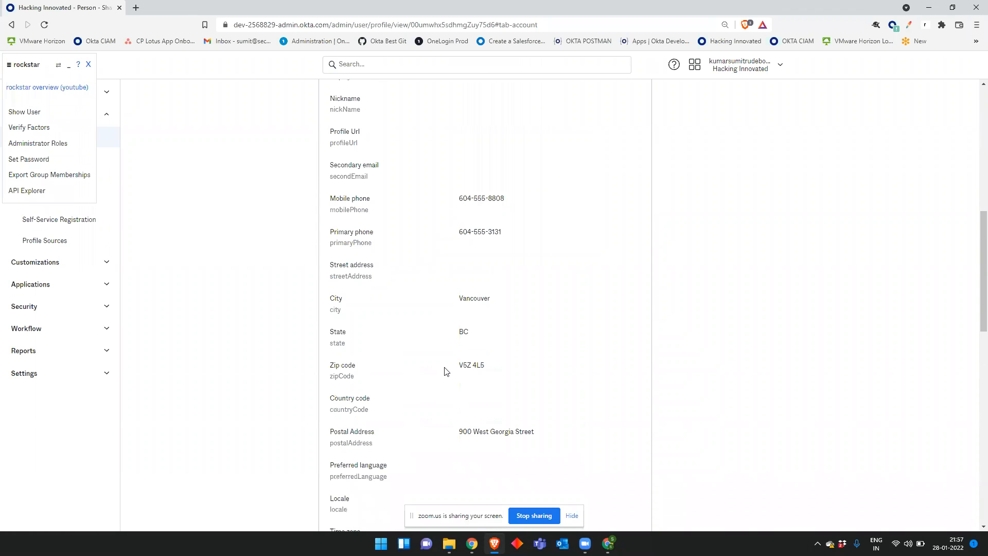
scroll(643, 399, "down", 6)
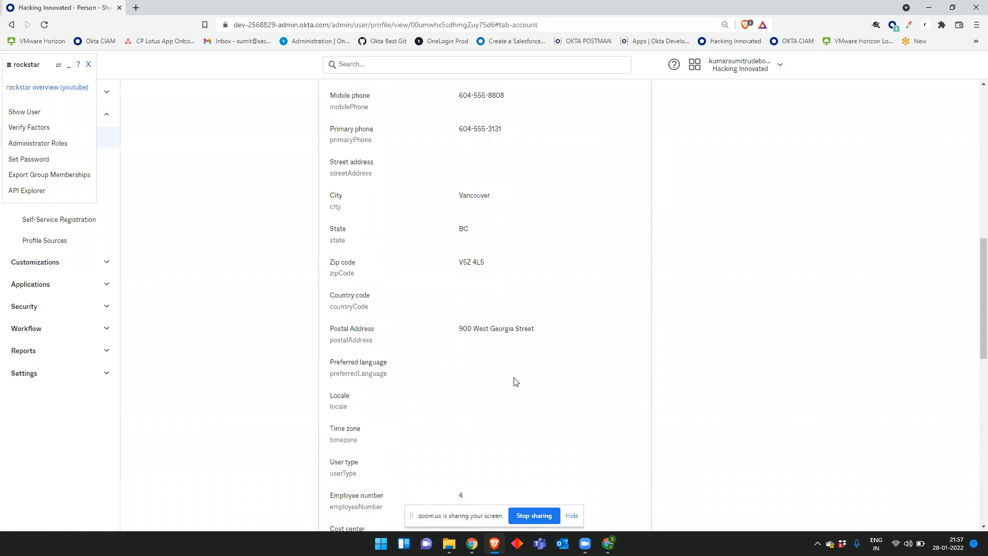
scroll(511, 260, "down", 6)
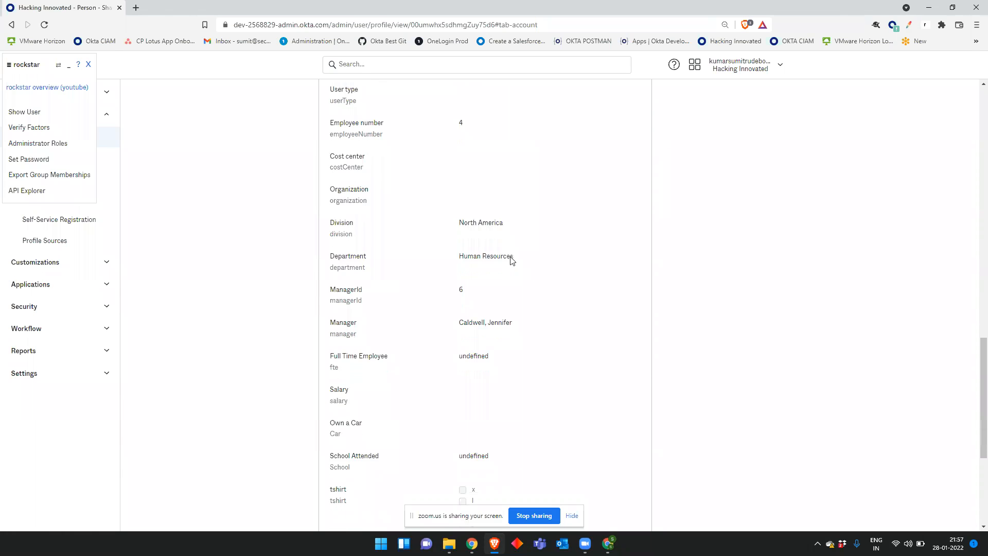
scroll(511, 260, "up", 20)
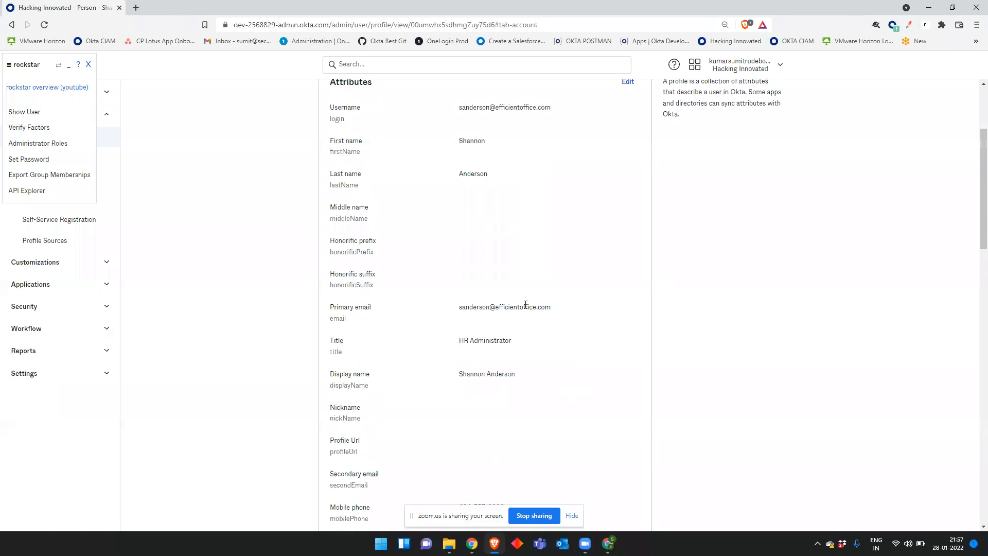
left_click_drag(384, 245, 314, 243)
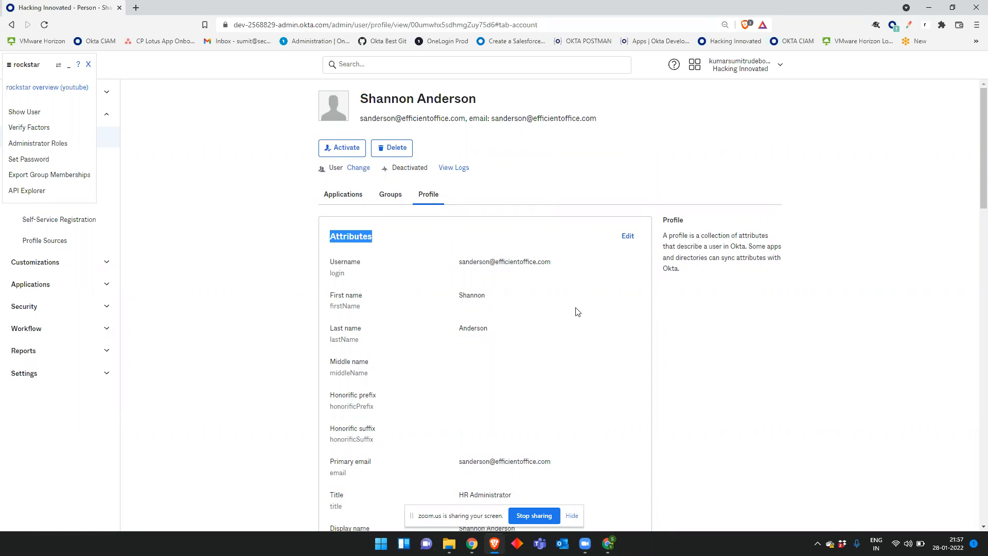
Step: Highlight the profile attributes, focusing on the Username label and its value
left_click(598, 336)
left_click_drag(304, 239, 328, 297)
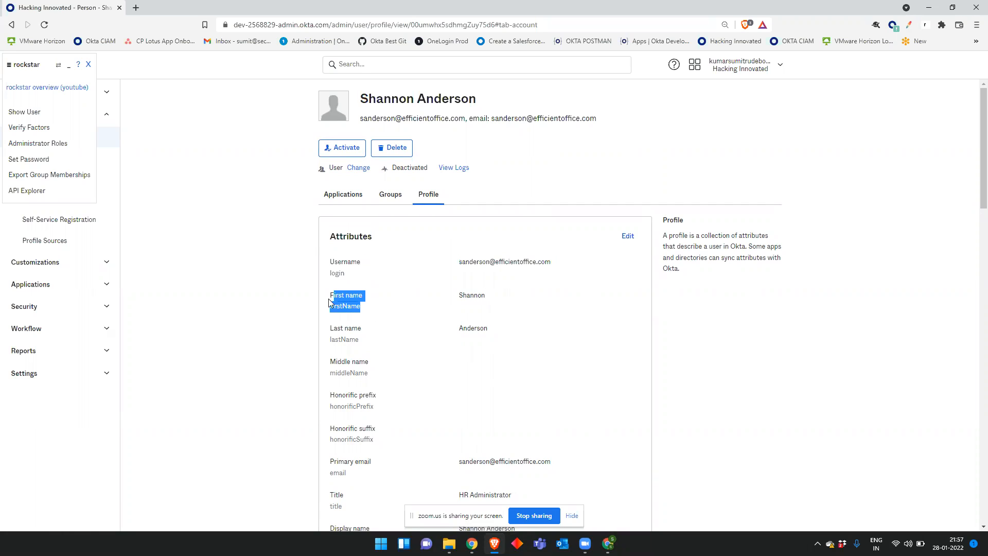
left_click_drag(345, 330, 342, 327)
left_click_drag(375, 464, 324, 465)
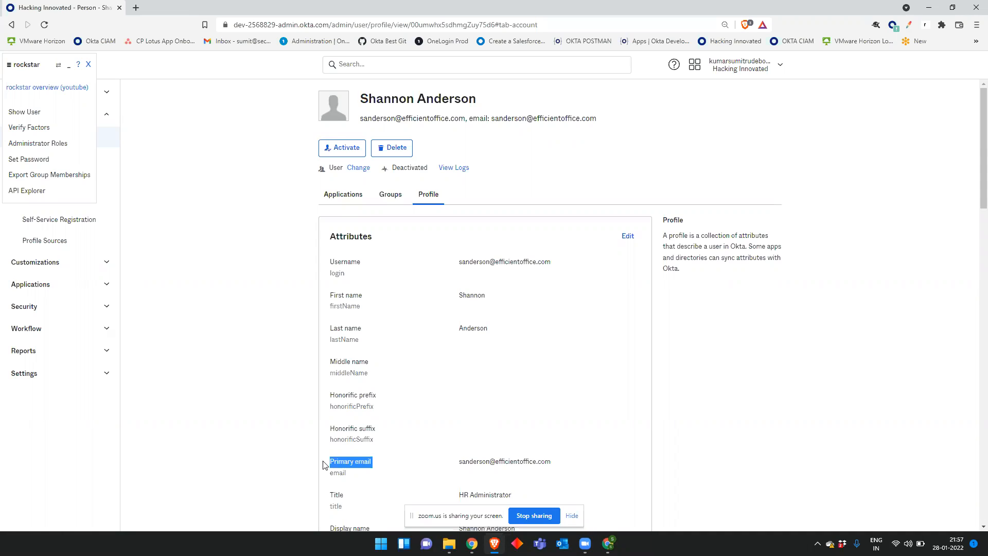
left_click_drag(353, 291, 337, 268)
left_click(382, 272)
left_click_drag(367, 264, 348, 268)
left_click_drag(568, 265, 460, 264)
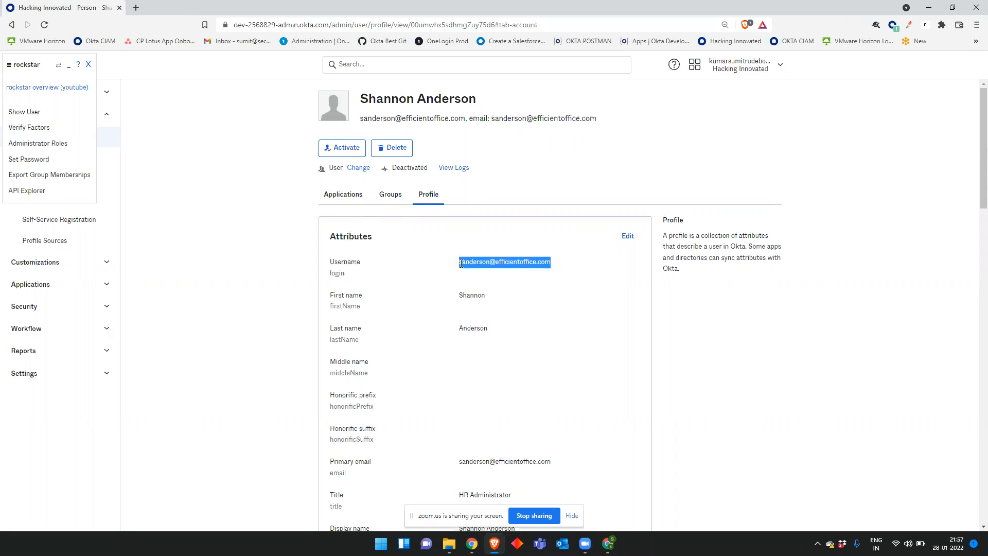
left_click(589, 295)
left_click_drag(567, 265, 460, 264)
left_click_drag(576, 262, 458, 267)
left_click(582, 283)
Step: Highlight the Primary email attribute, then close the extension overlay to reveal the sidebar
scroll(582, 285, "down", 2)
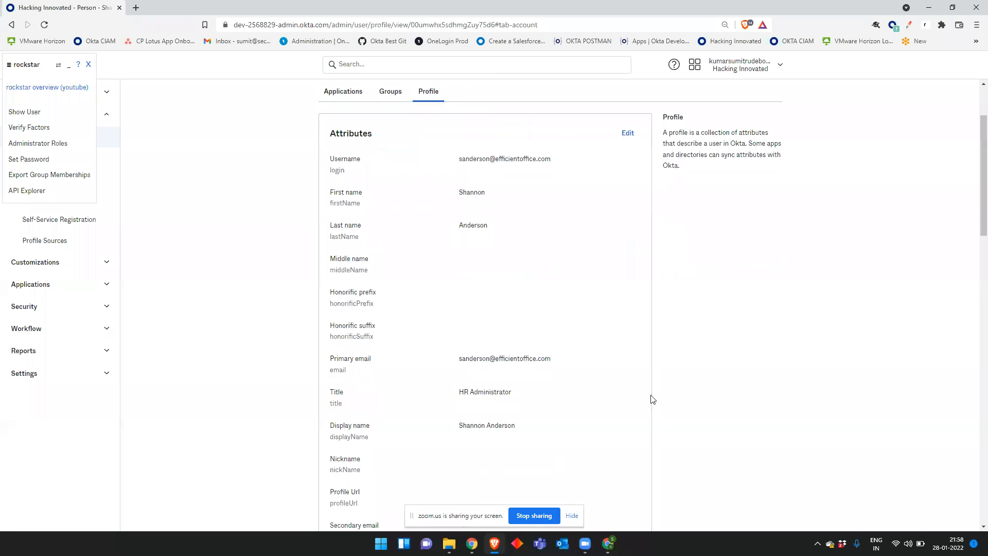
left_click_drag(370, 370, 334, 363)
left_click_drag(434, 356, 649, 340)
left_click(840, 317)
scroll(840, 317, "up", 2)
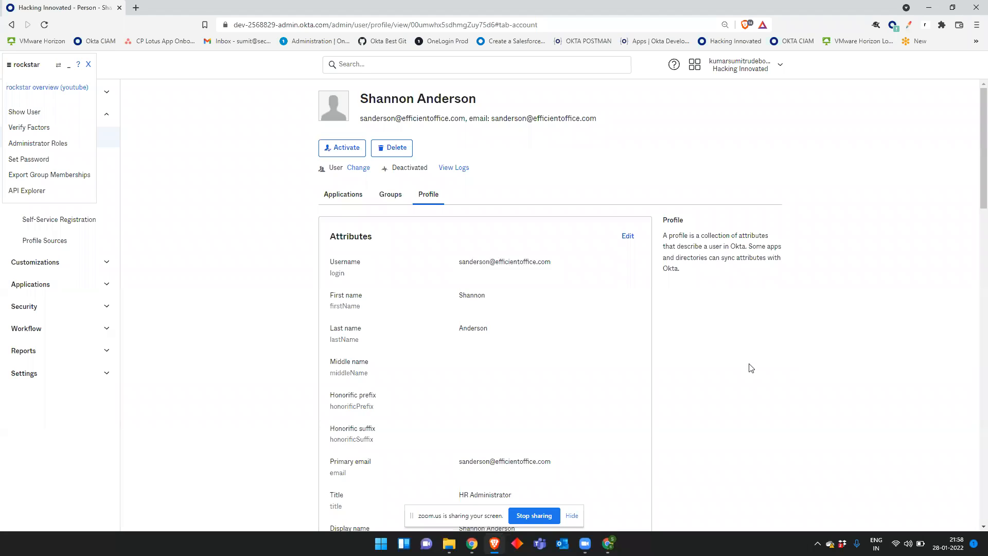
left_click(88, 64)
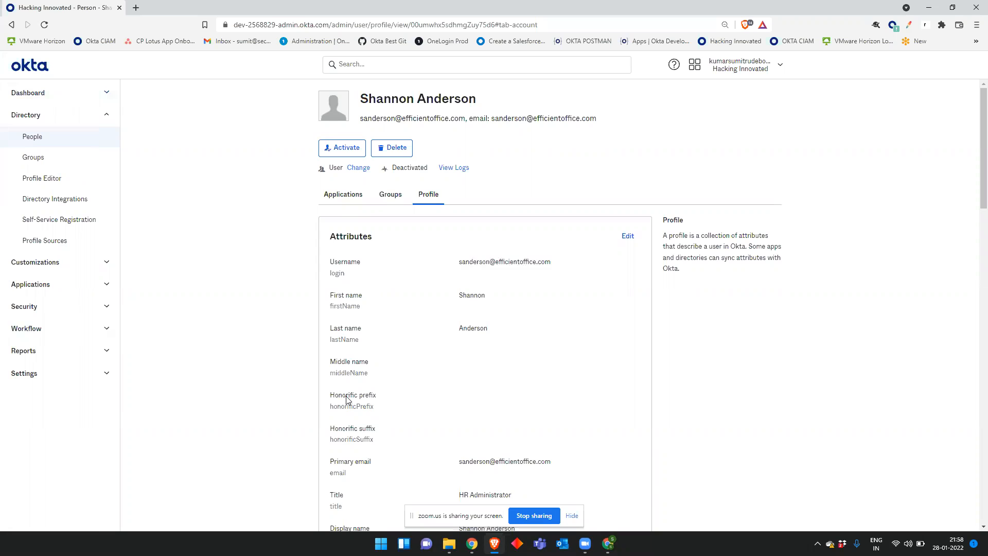
Step: Filter the People list to Active users and open the second active user's profile
left_click(74, 142)
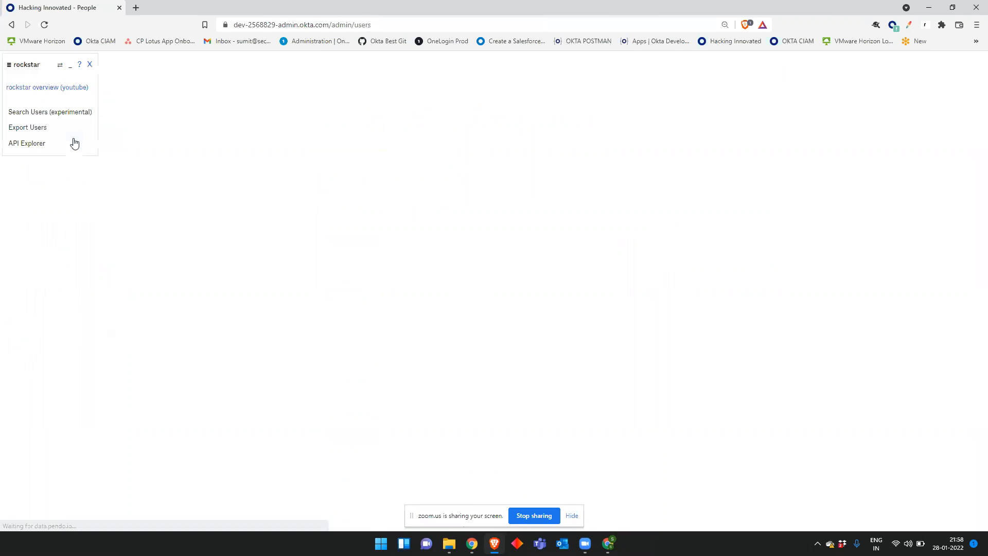
scroll(261, 270, "down", 1)
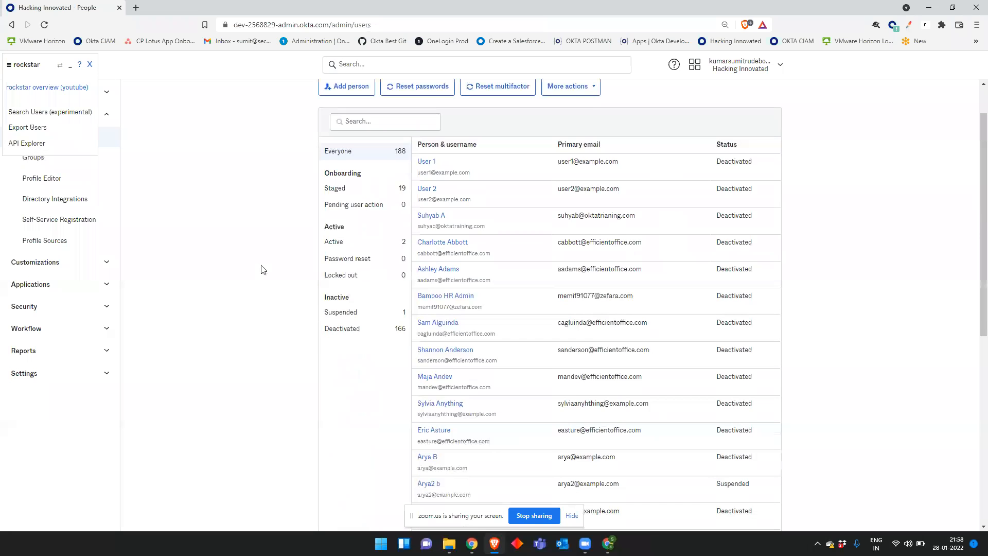
scroll(470, 221, "down", 7)
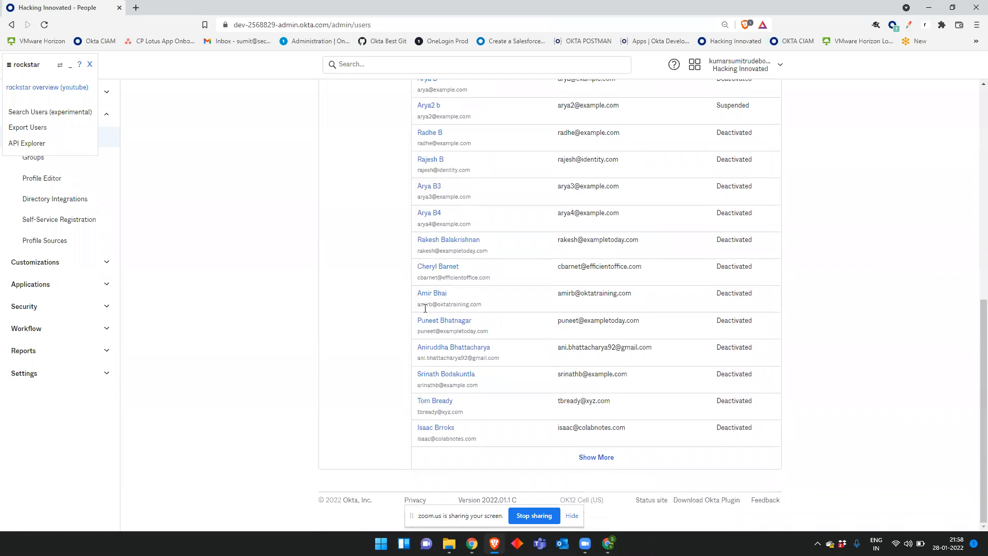
scroll(425, 308, "up", 9)
left_click(357, 294)
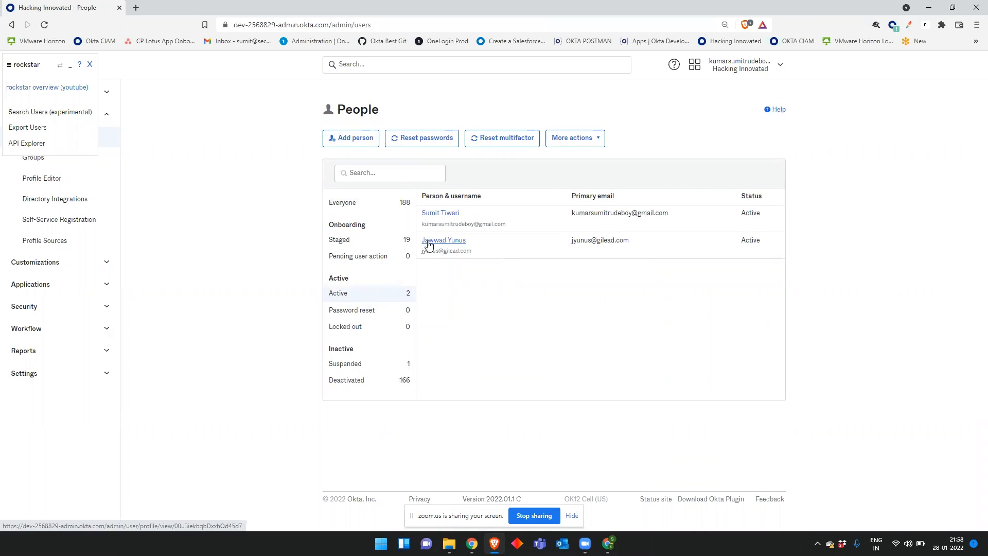
left_click(428, 244)
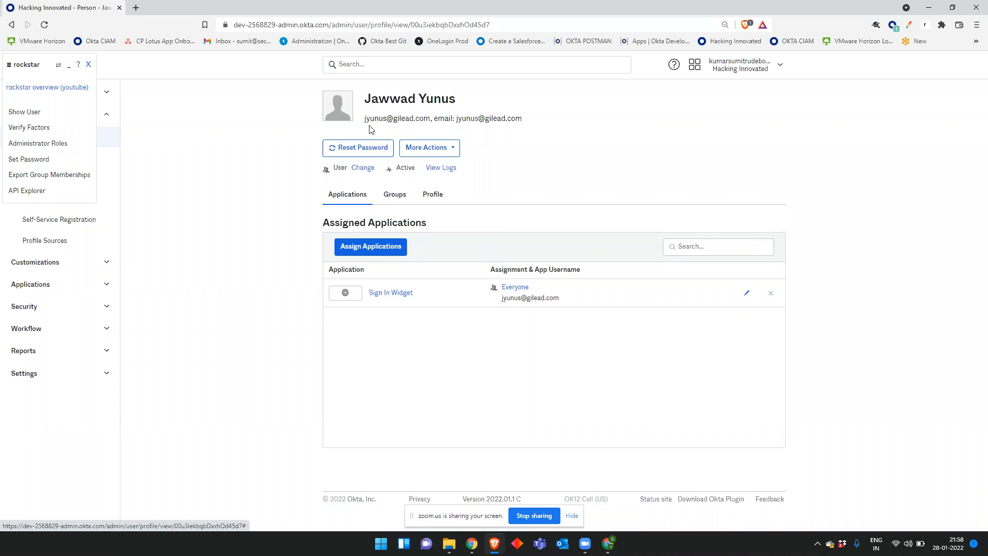
left_click_drag(364, 120, 544, 125)
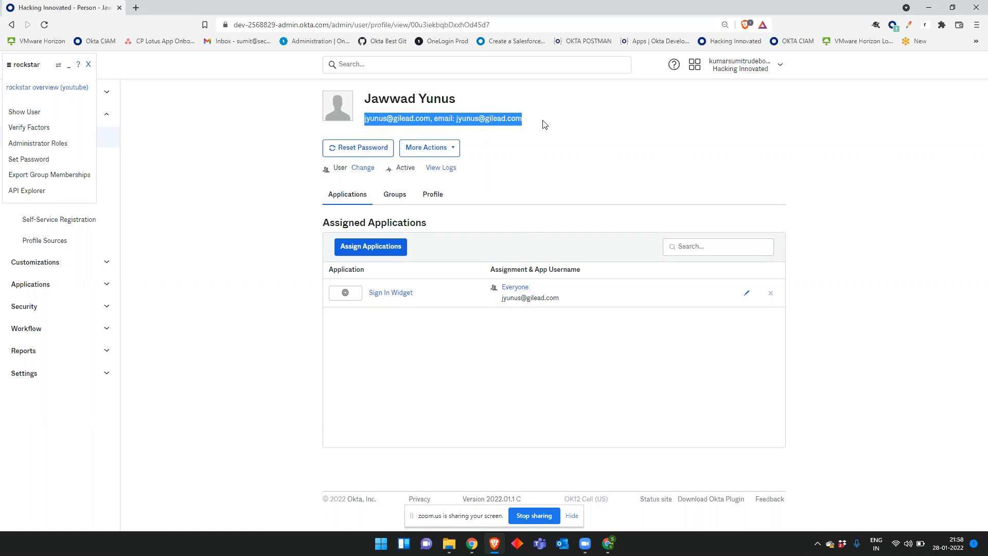
left_click(545, 126)
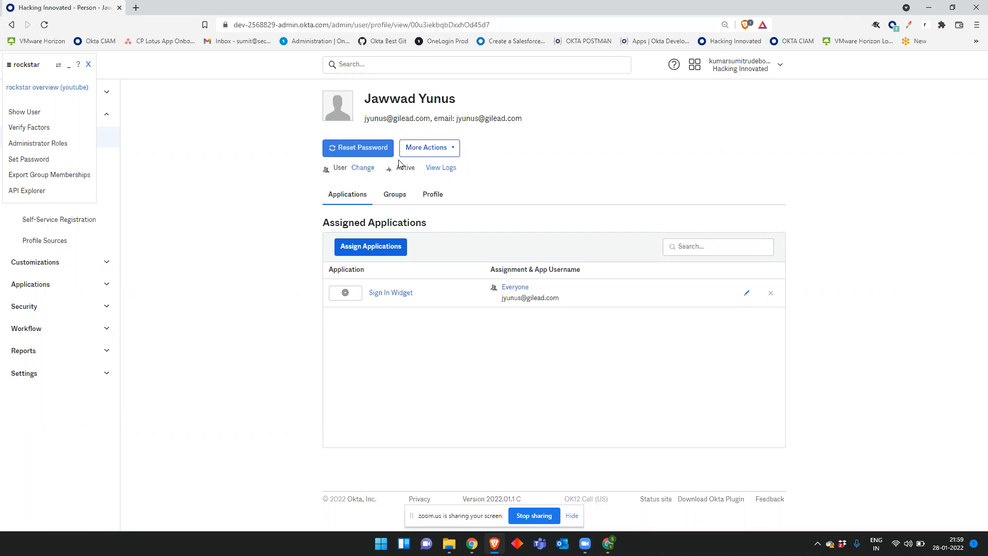
double_click(415, 172)
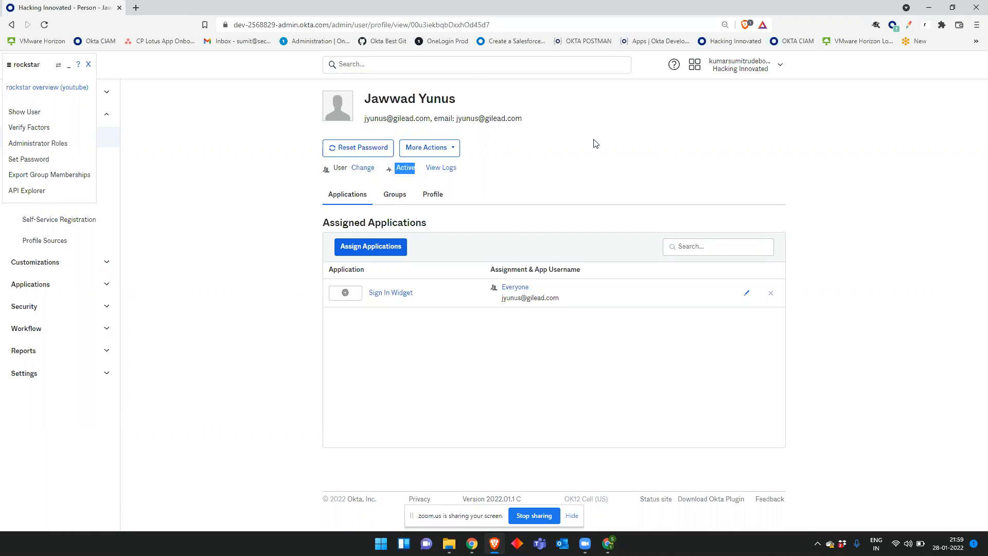
left_click(422, 151)
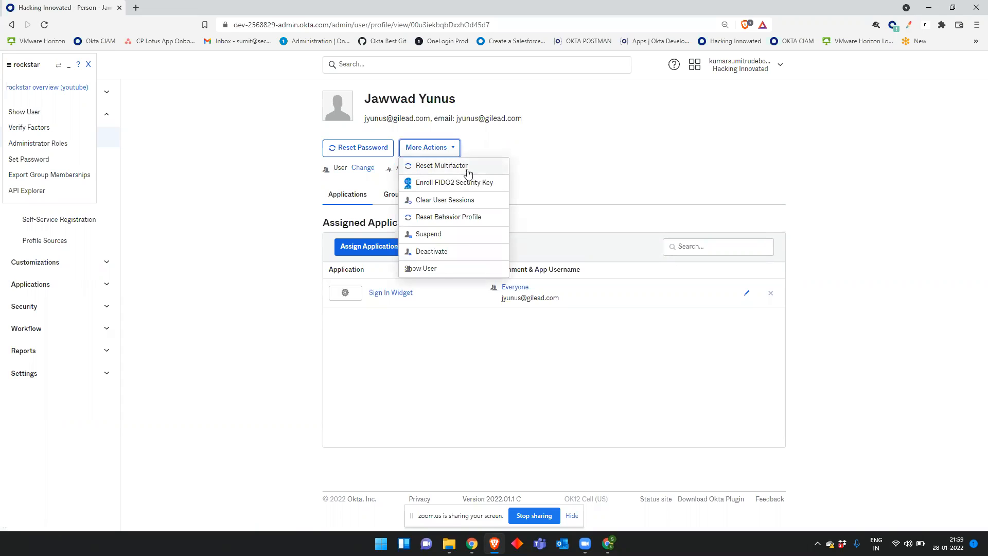
left_click(470, 172)
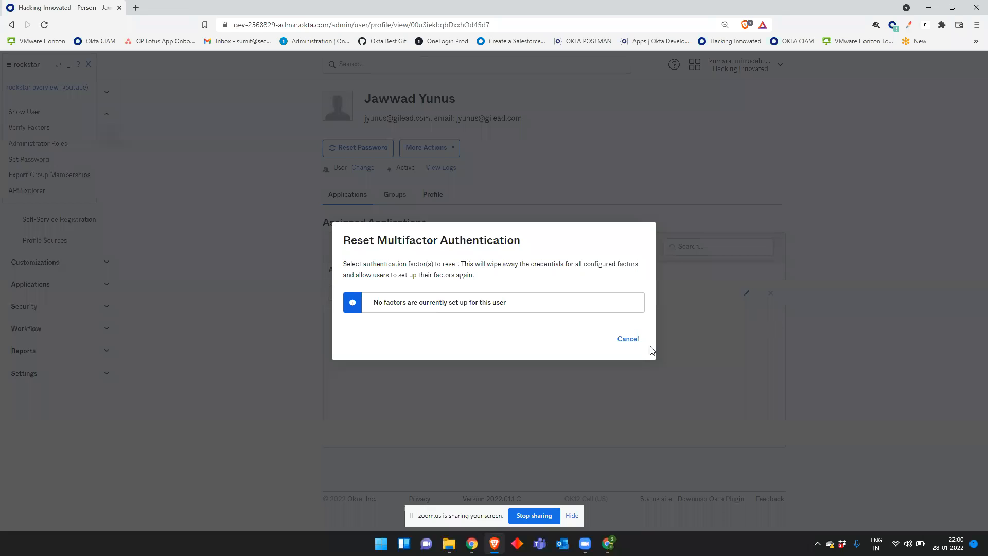
left_click(628, 339)
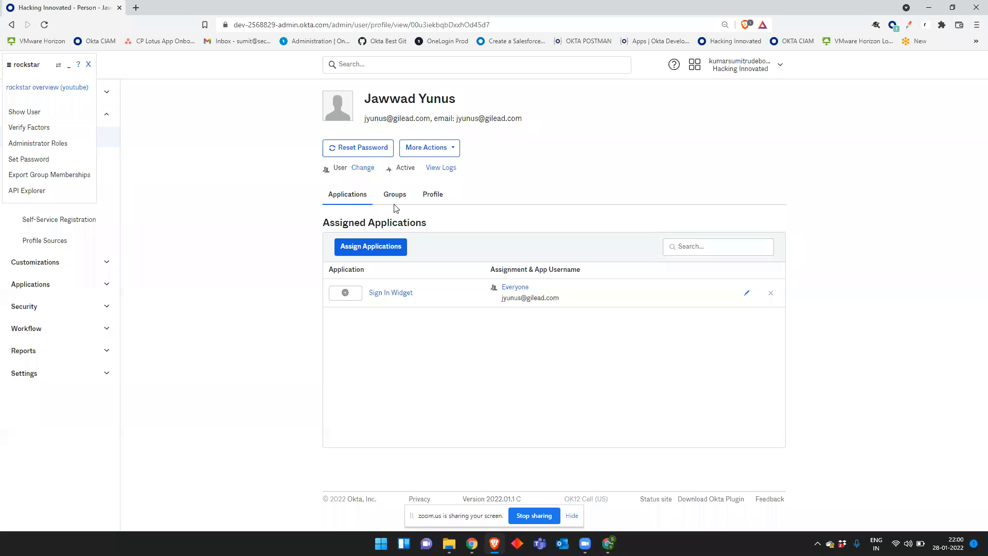
left_click(432, 199)
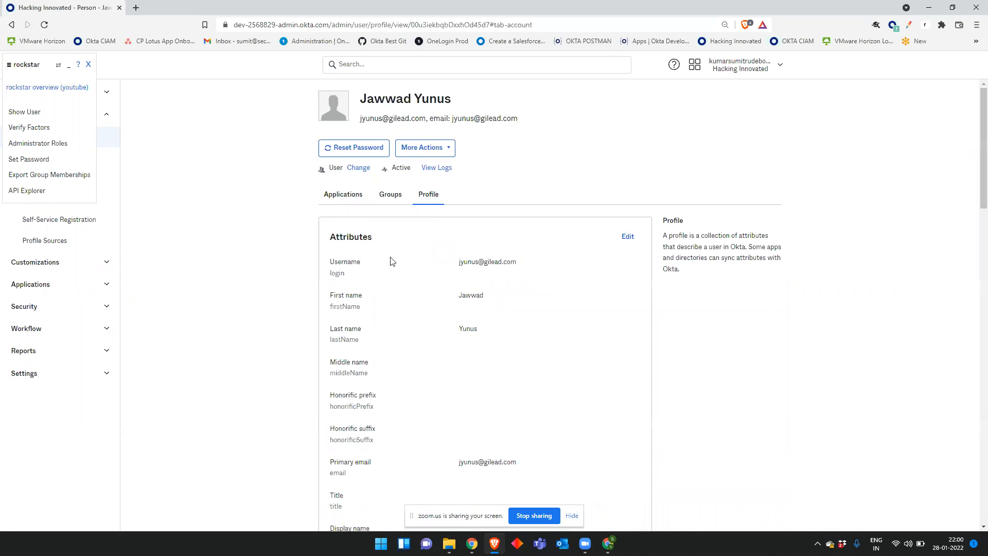
scroll(427, 260, "down", 10)
scroll(427, 264, "up", 10)
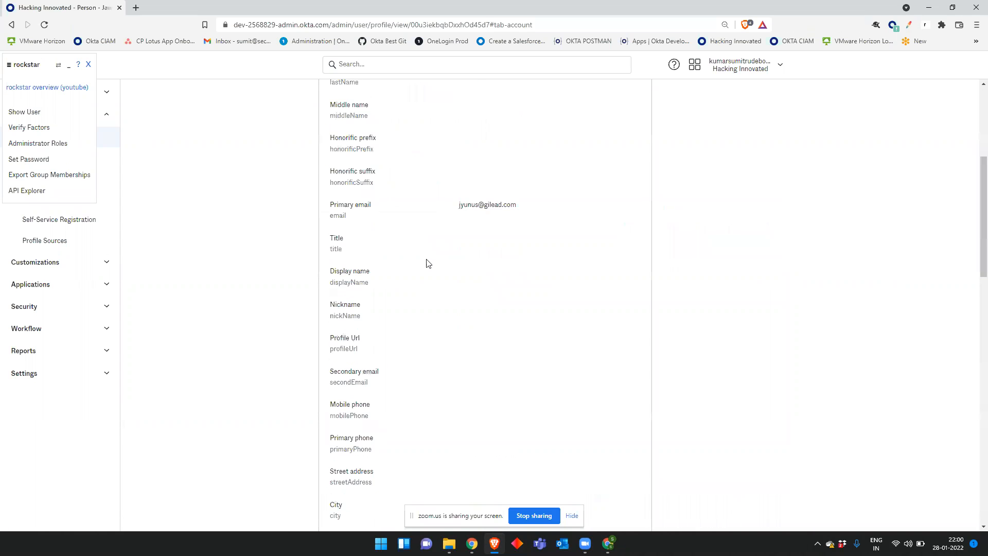
scroll(427, 263, "down", 7)
scroll(427, 264, "down", 15)
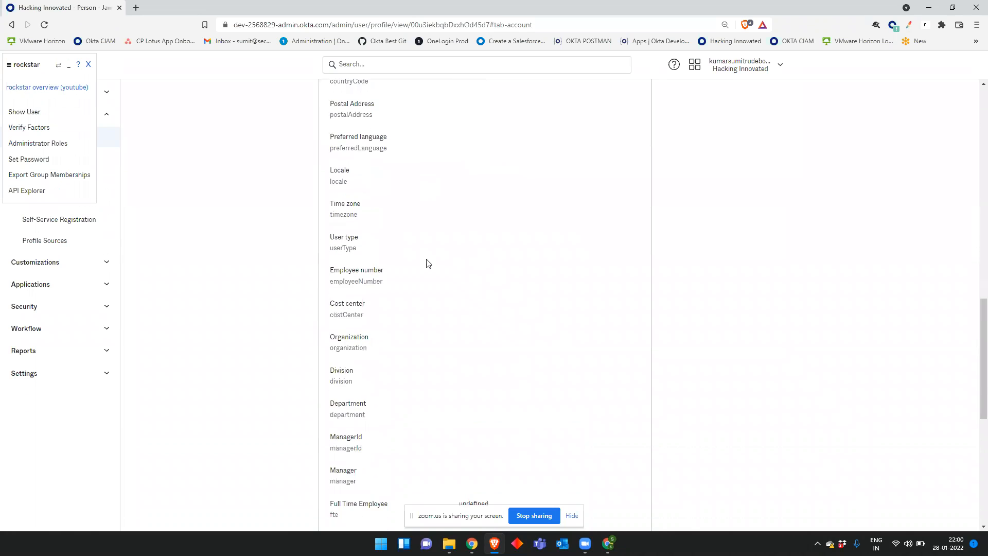
scroll(426, 264, "up", 16)
scroll(426, 259, "up", 8)
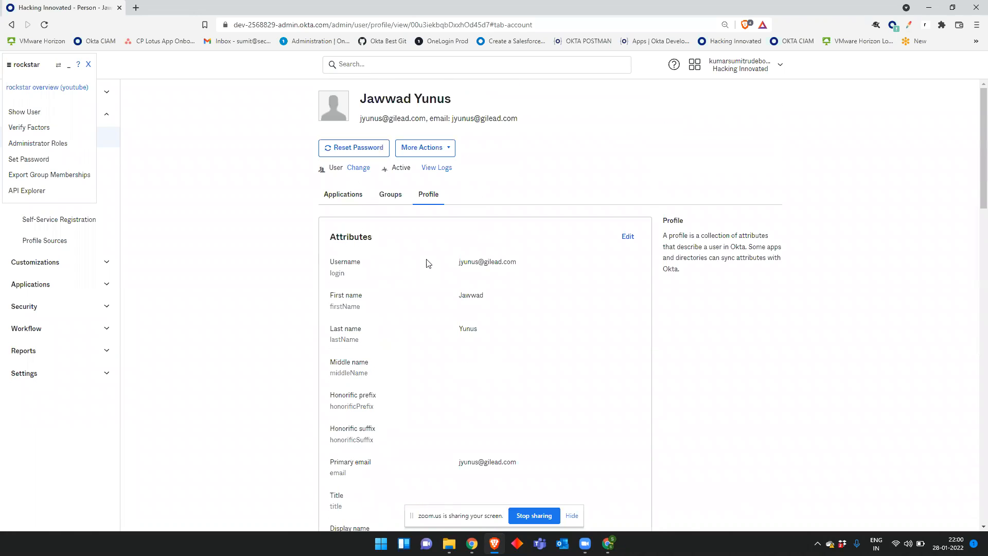
left_click_drag(335, 262, 584, 255)
left_click_drag(430, 304, 678, 462)
scroll(677, 462, "down", 17)
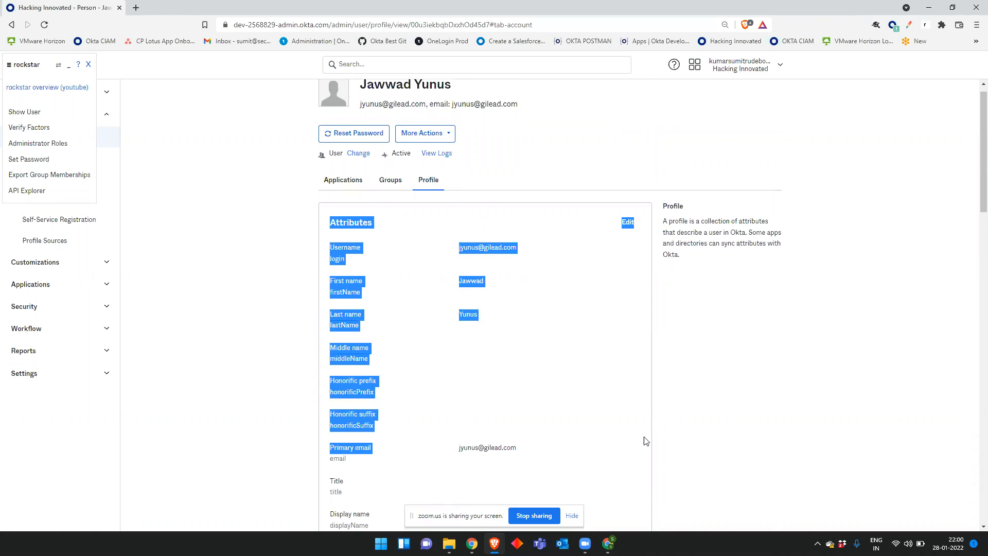
scroll(556, 408, "down", 3)
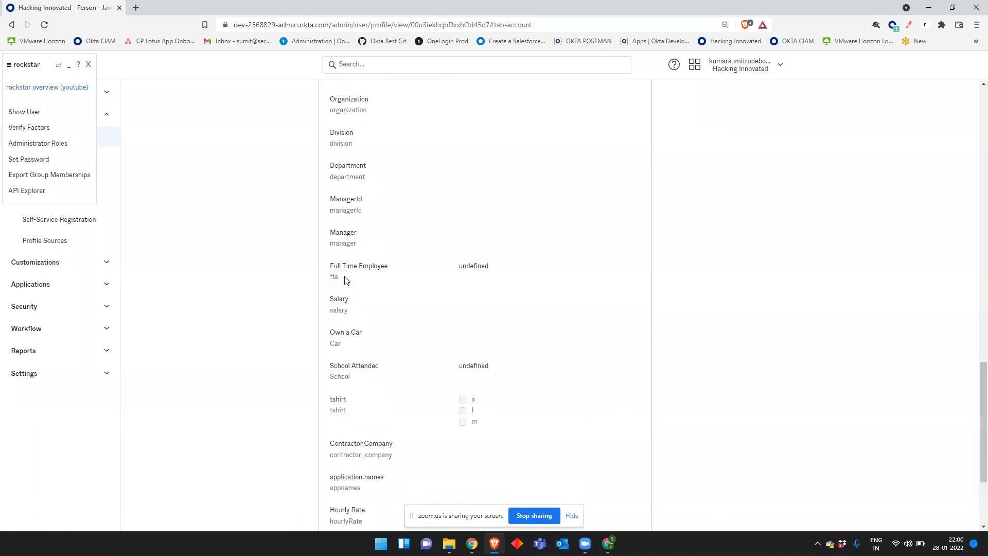
left_click(326, 263, "shift")
left_click_drag(726, 364, 654, 523)
left_click(607, 372)
scroll(606, 377, "up", 20)
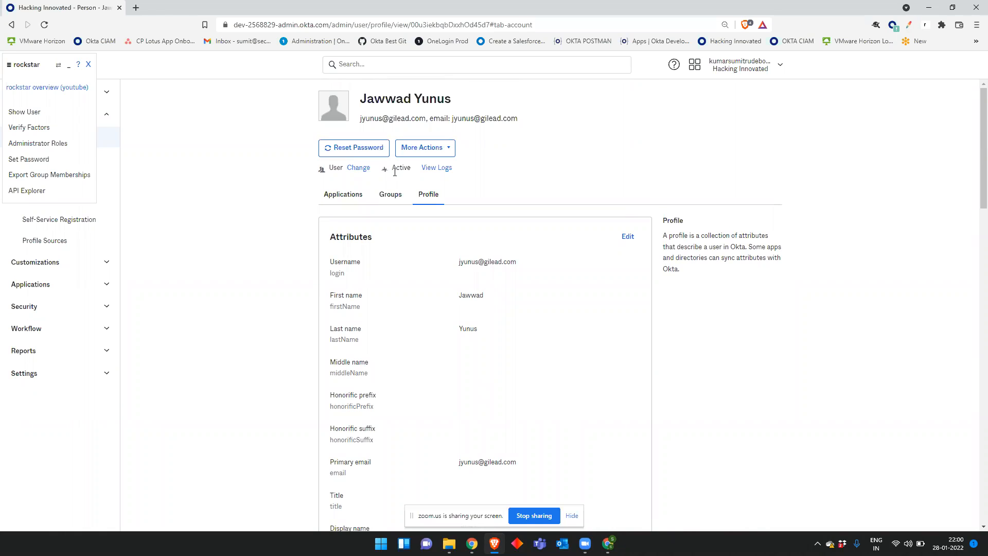
left_click_drag(412, 172, 391, 169)
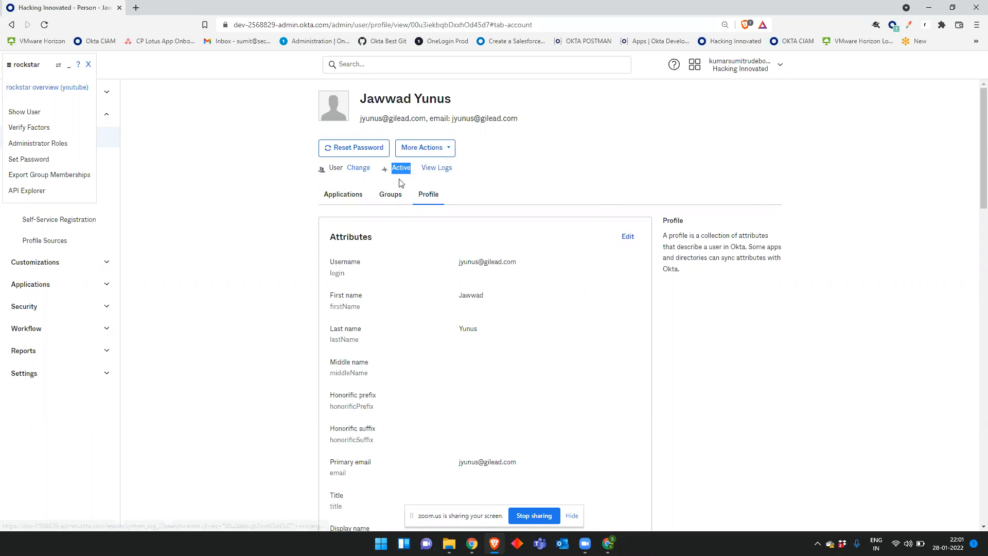
left_click(413, 174)
left_click_drag(411, 170, 392, 171)
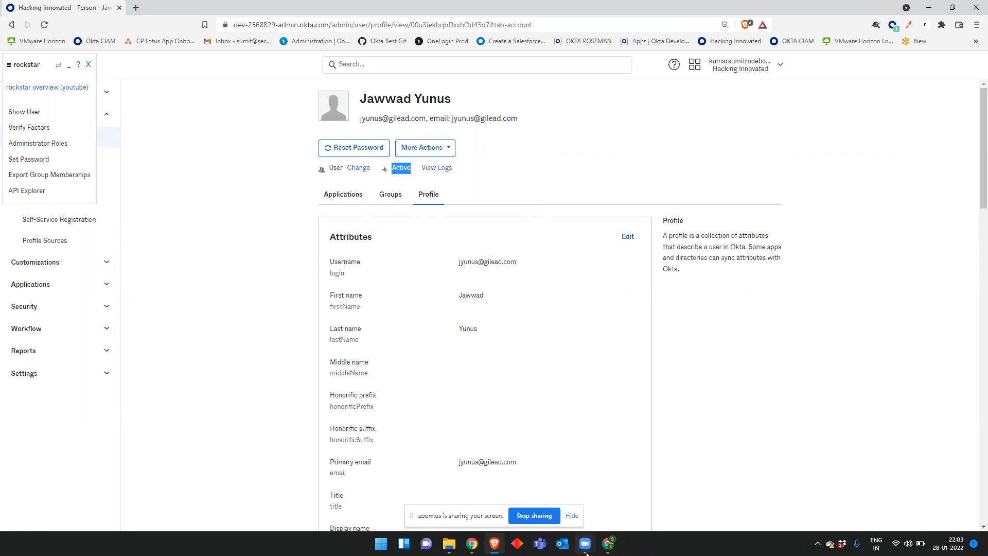
mouse_move(584, 551)
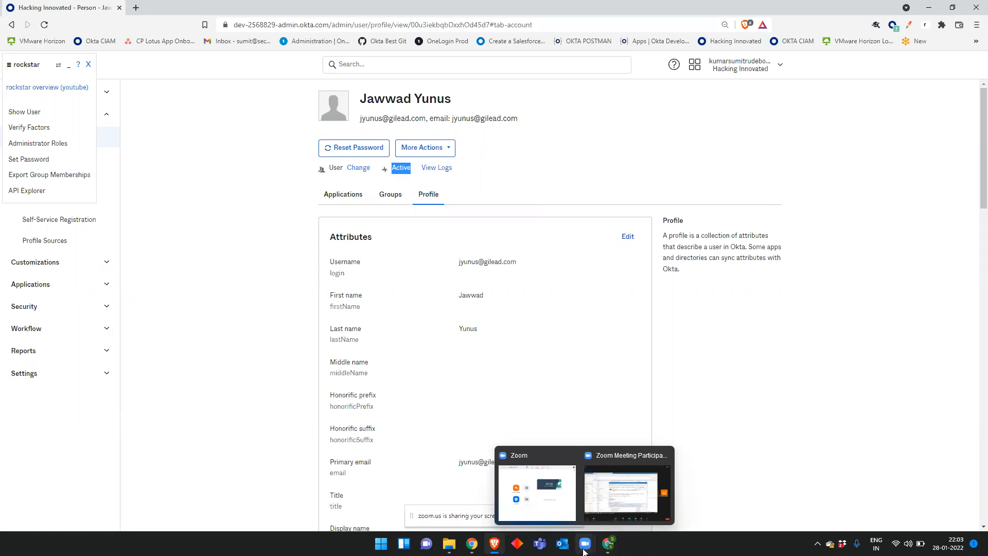
left_click(766, 446)
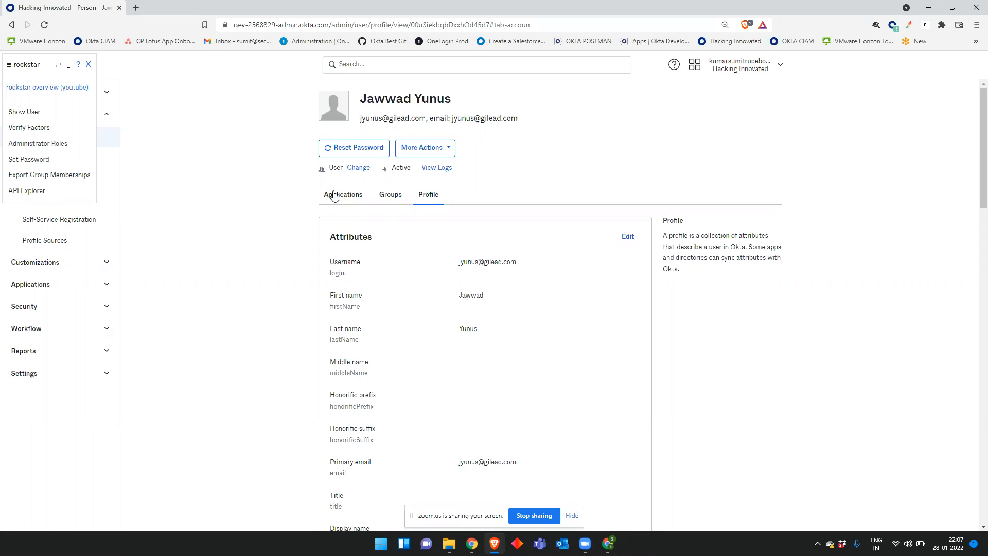
Step: Send the active user a Reset Password Link and dismiss the rockstar extension overlay
left_click(338, 148)
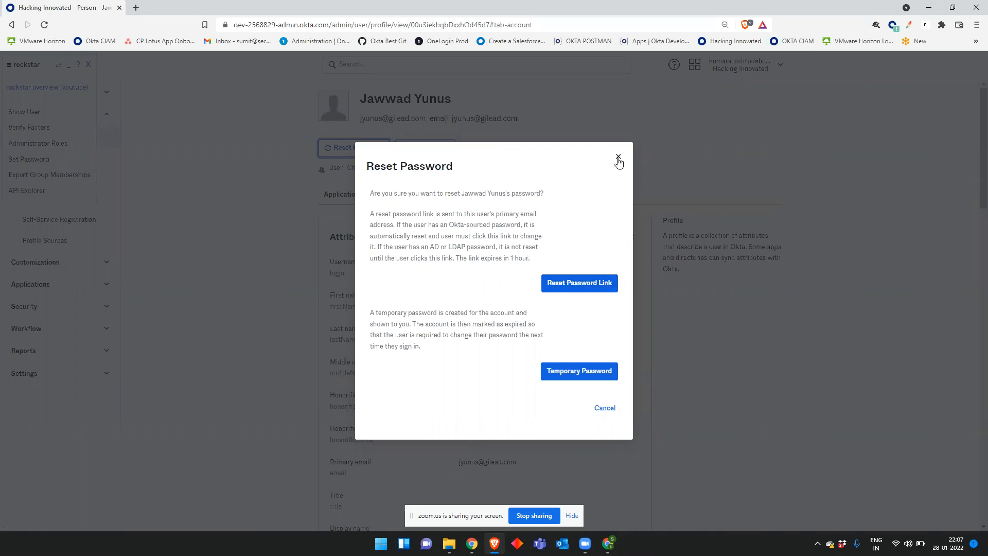
left_click(585, 290)
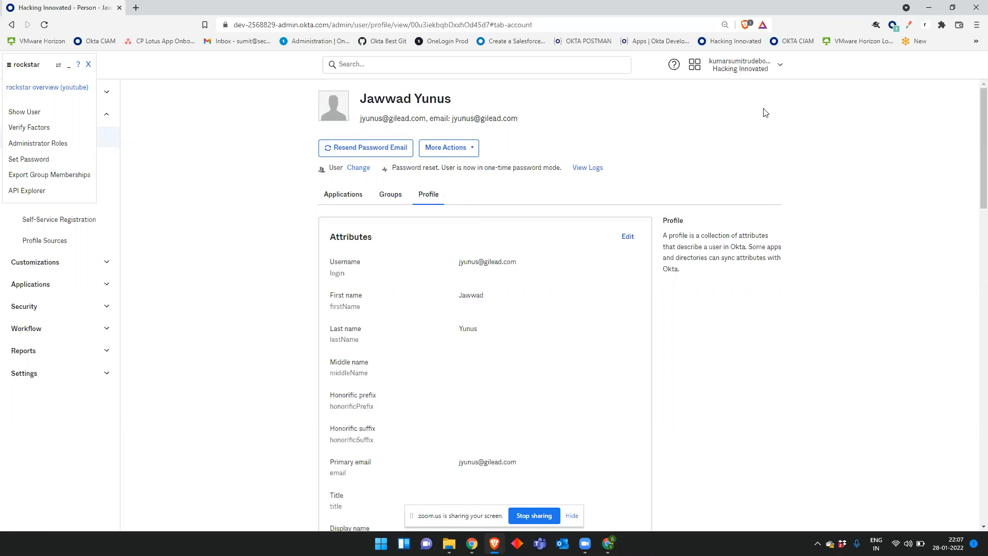
left_click(88, 64)
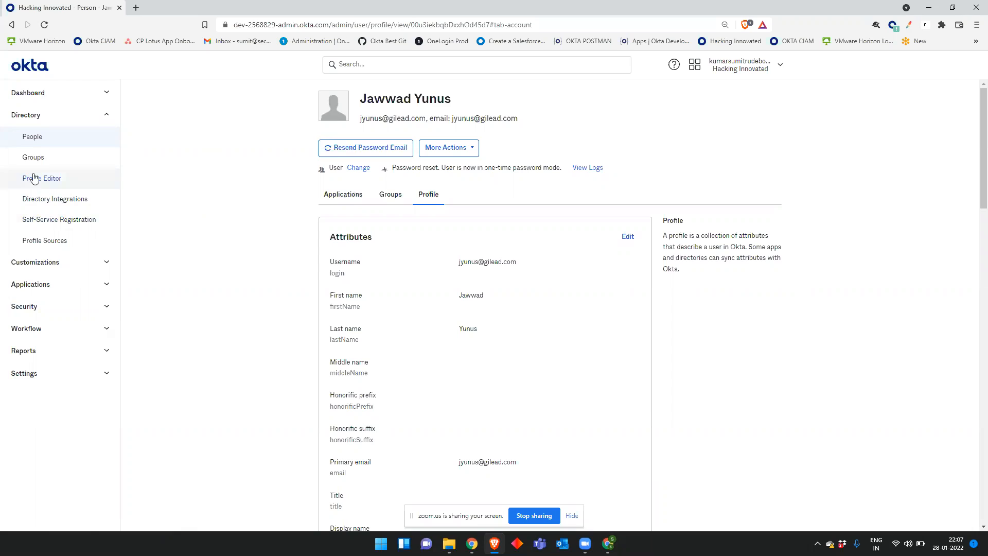
Step: Return to Directory > People showing all 188 users, one in Password reset
left_click(83, 138)
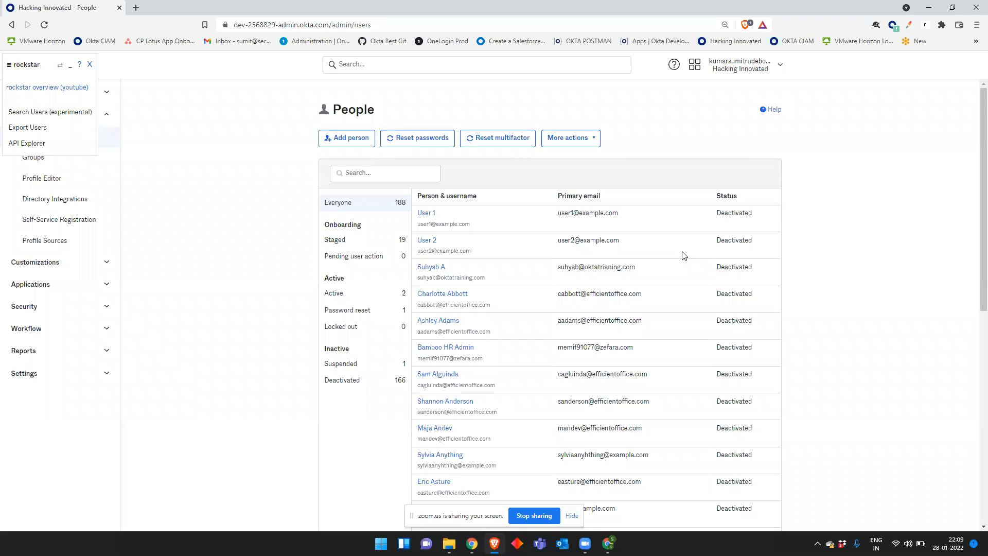
Step: Open an empty Add Person form, review the user type list, and keep User
left_click(331, 147)
left_click(91, 66)
left_click(348, 138)
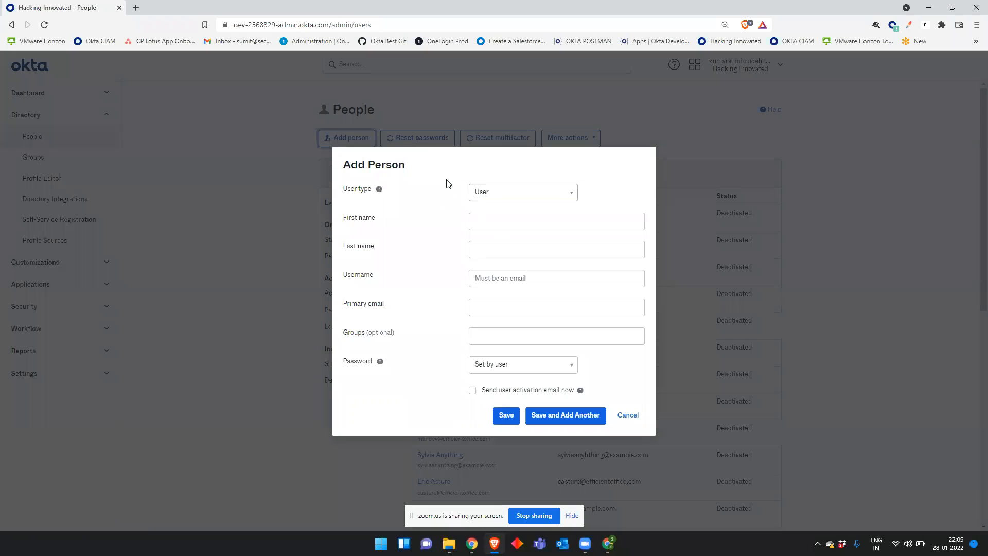
left_click(476, 192)
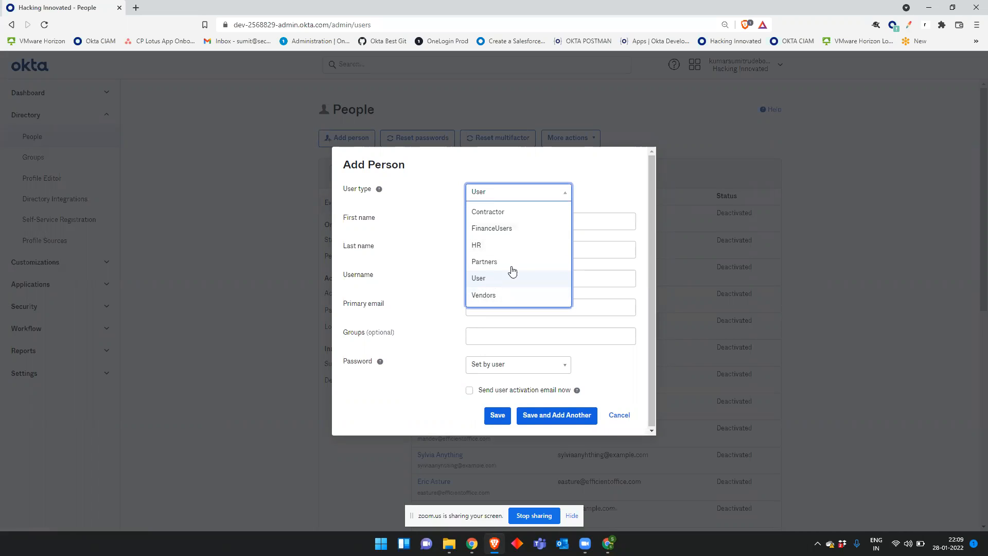
left_click(609, 179)
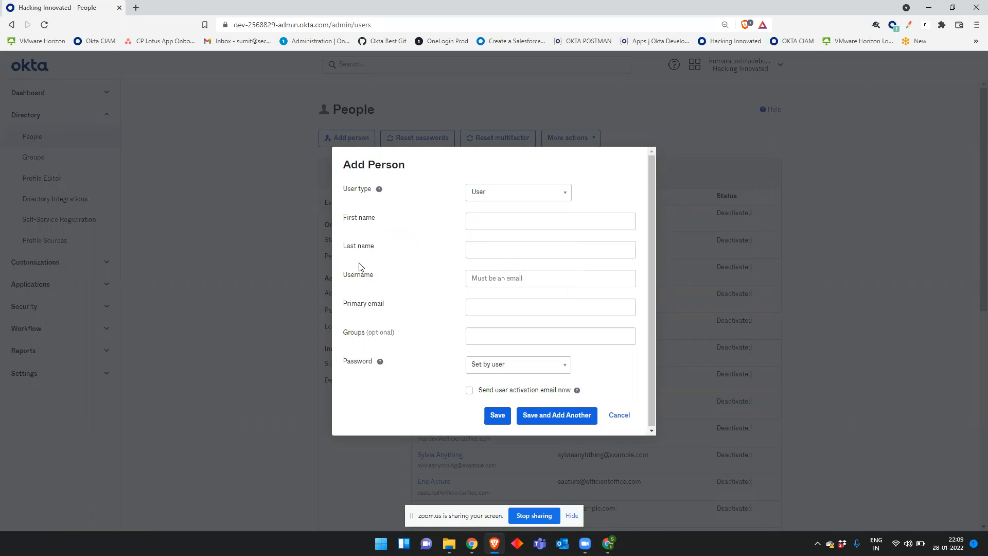
left_click_drag(366, 303, 362, 221)
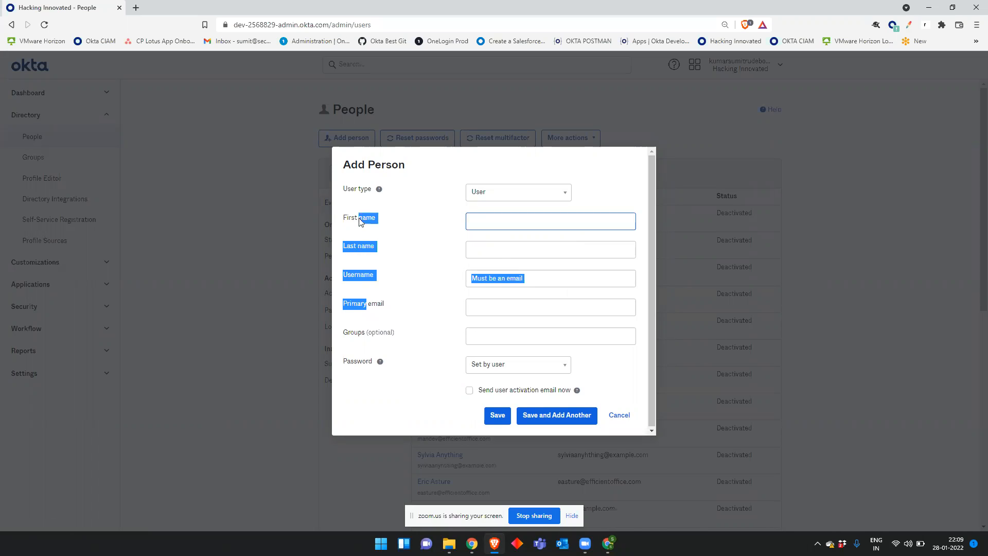
left_click(399, 264)
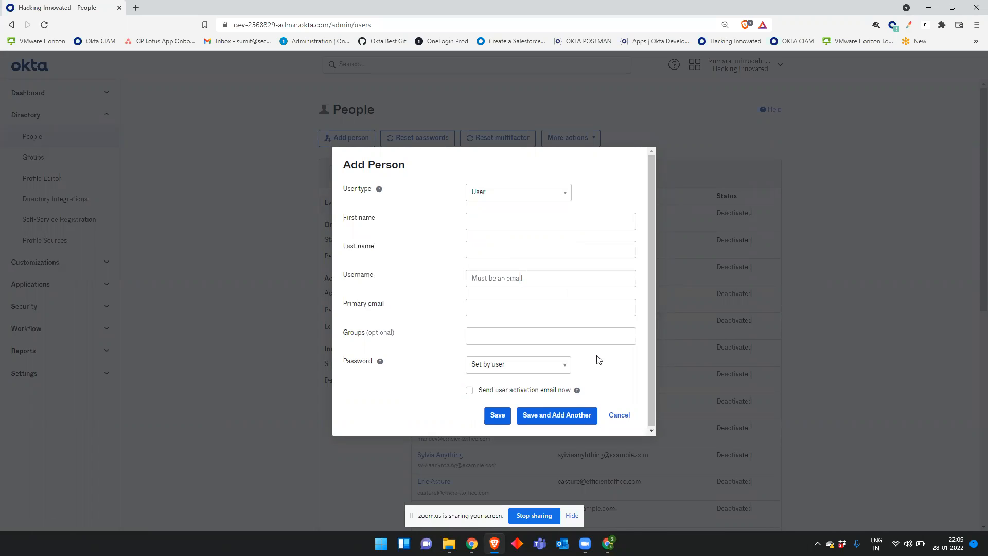
Step: Enter the new person's first name, last name and email-address username
left_click(515, 221)
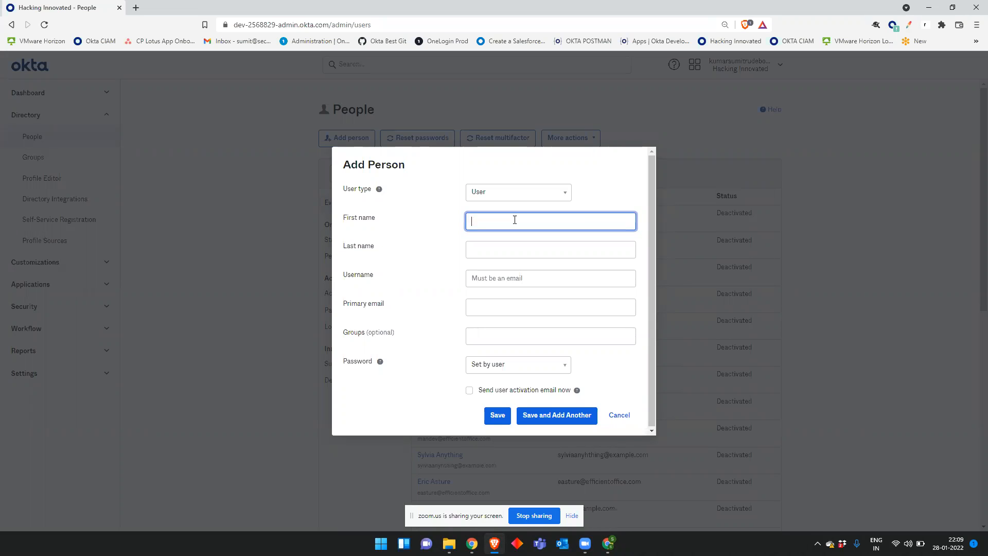
key("Tab")
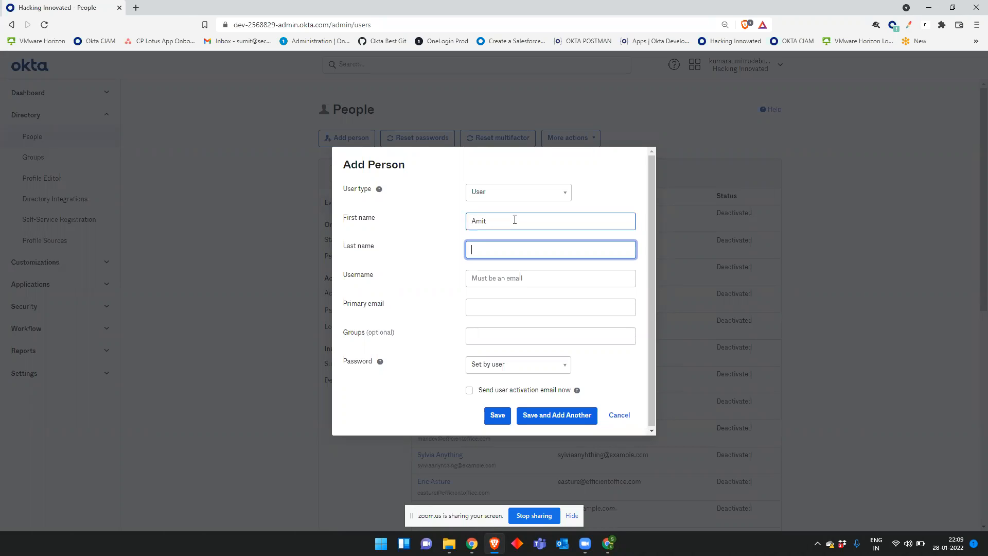
left_click(534, 278)
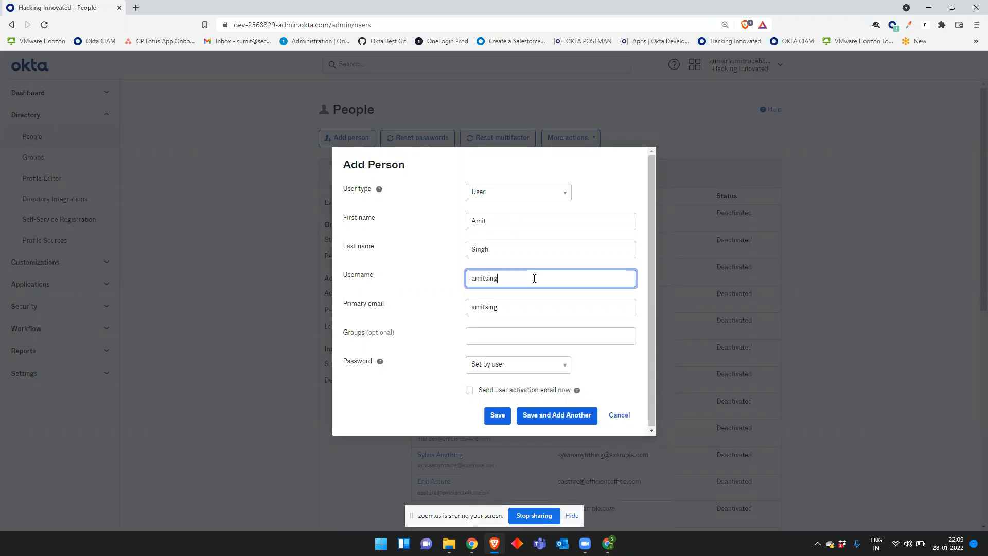
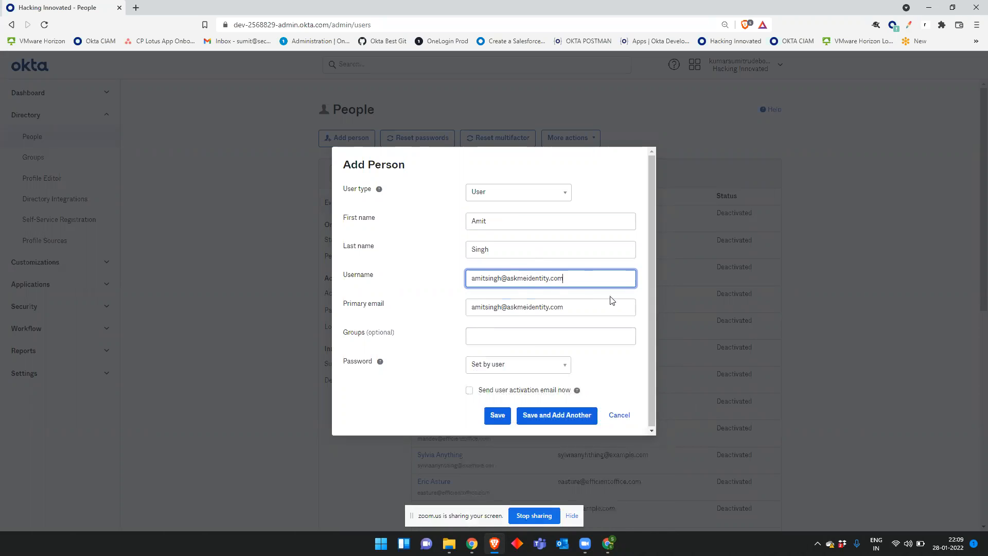
Step: Confirm the primary email matches the username, then bring up the Password setting choices
left_click_drag(596, 306, 453, 314)
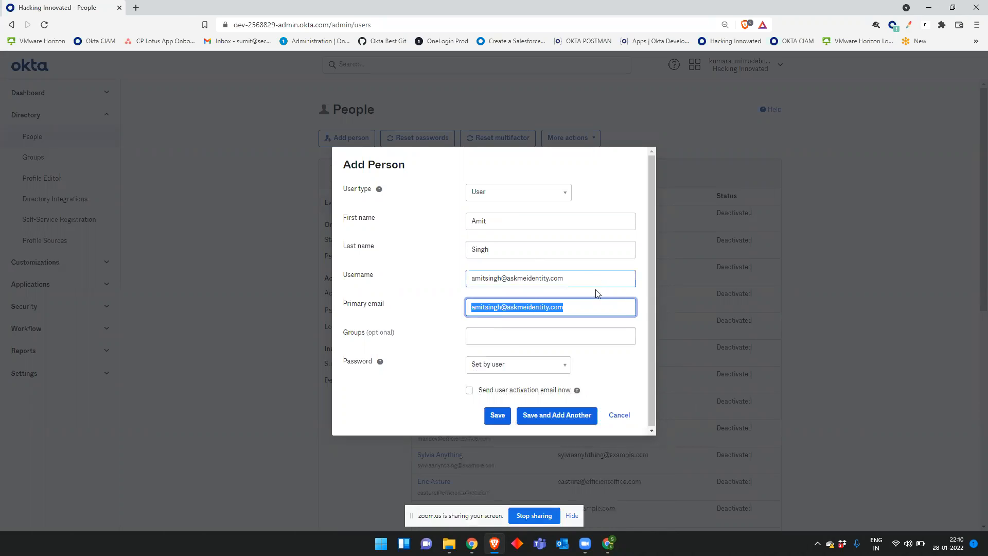
left_click_drag(581, 278, 462, 281)
left_click(601, 307)
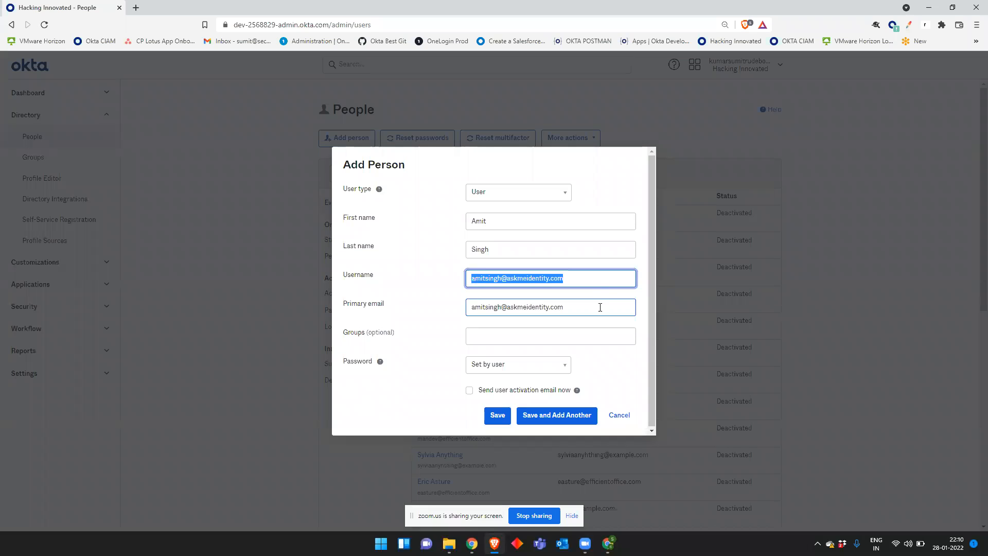
left_click_drag(600, 307, 450, 309)
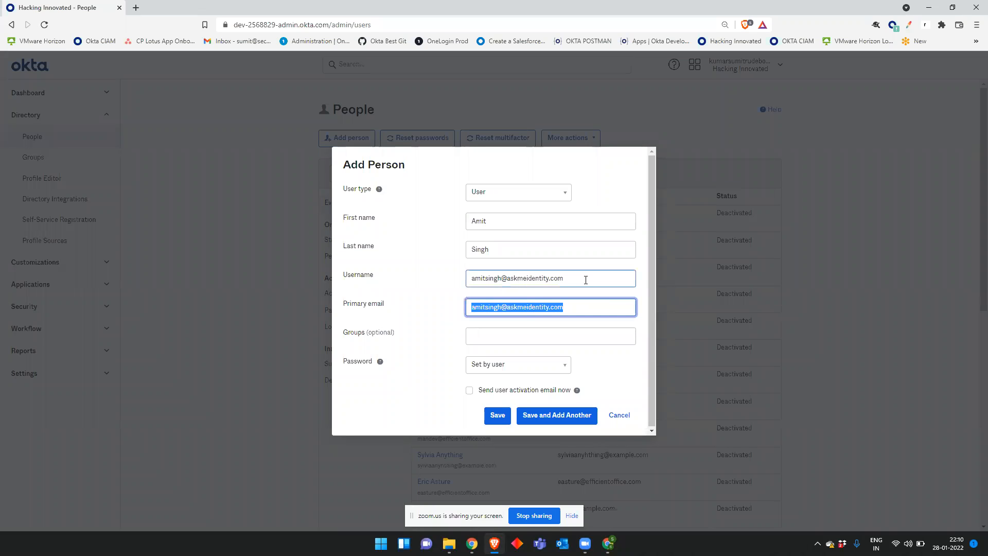
left_click_drag(586, 279, 466, 281)
left_click(435, 283)
left_click_drag(608, 304, 441, 307)
left_click(604, 278)
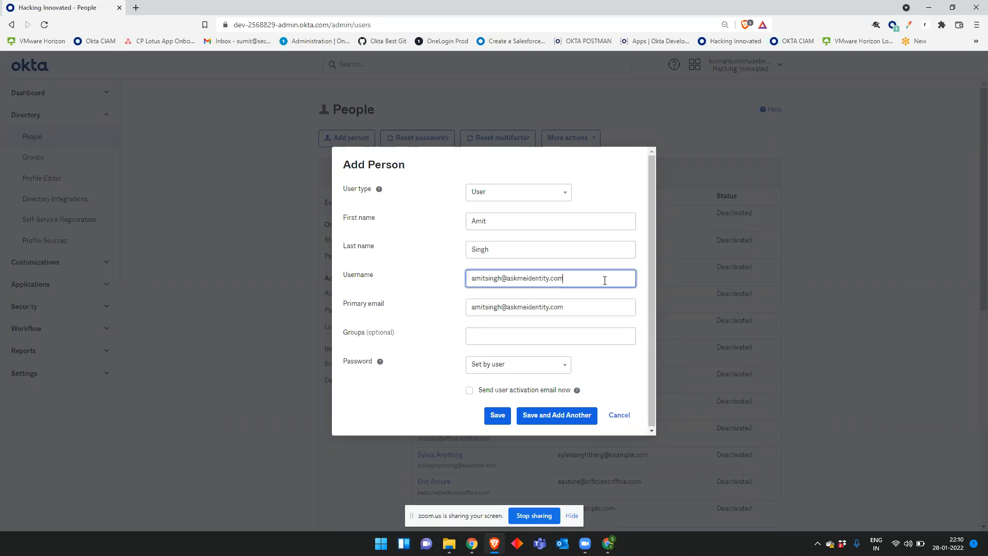
left_click_drag(605, 281, 485, 280)
left_click_drag(591, 309, 446, 299)
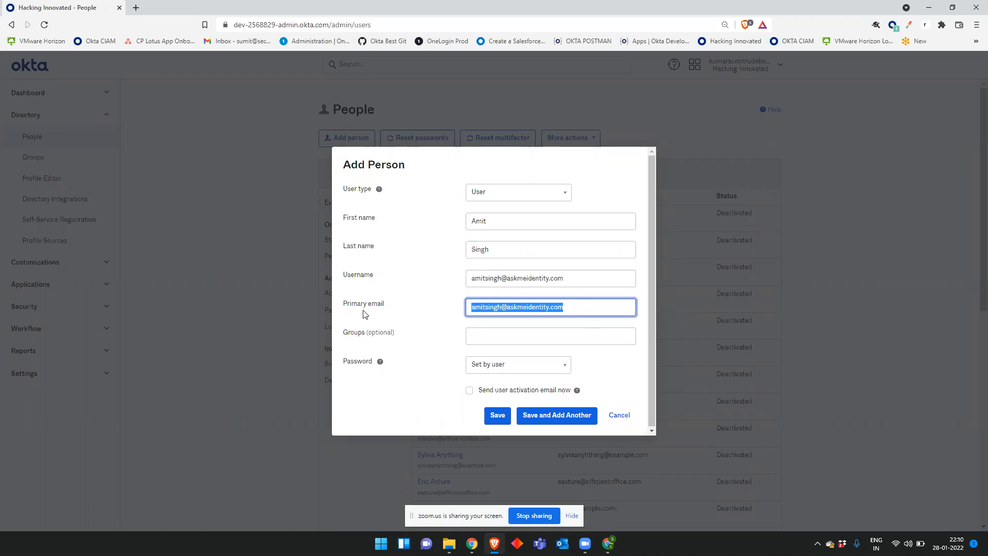
left_click(389, 304)
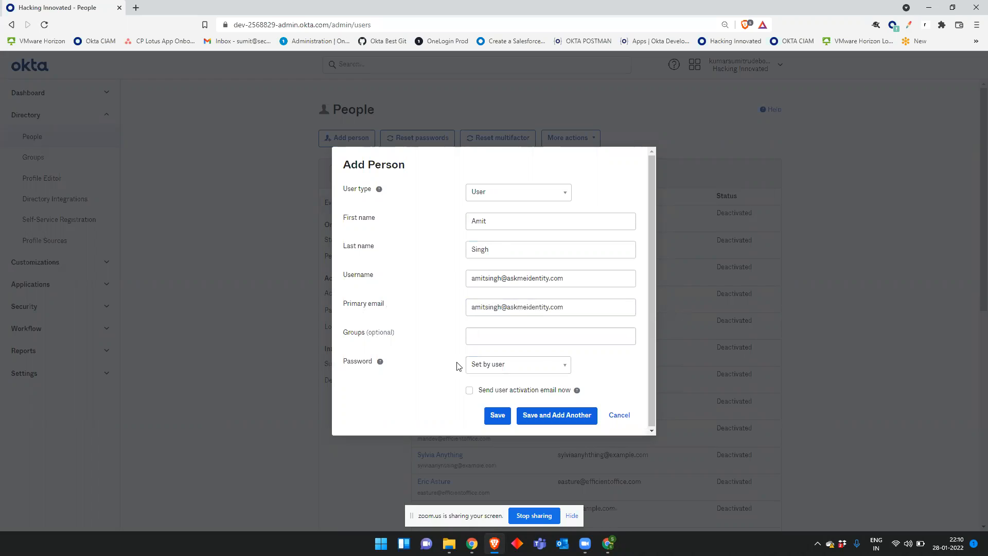
left_click(503, 366)
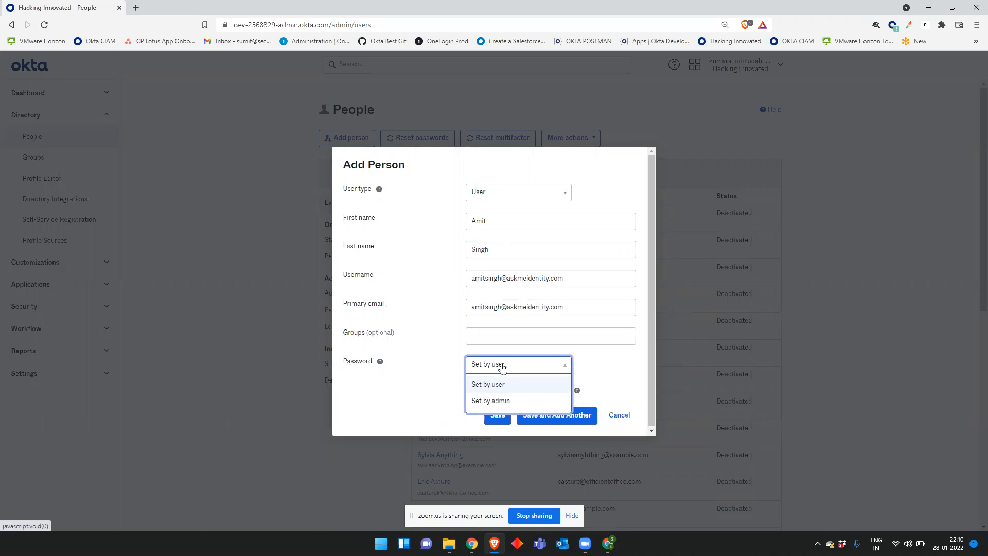
Step: Try an admin-set password without a forced change at first login
left_click(496, 385)
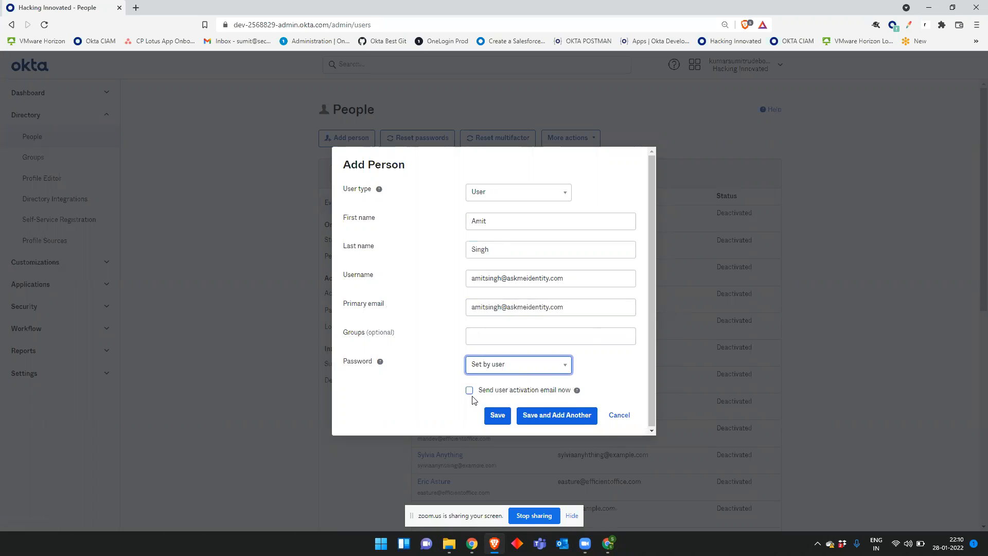
left_click(470, 392)
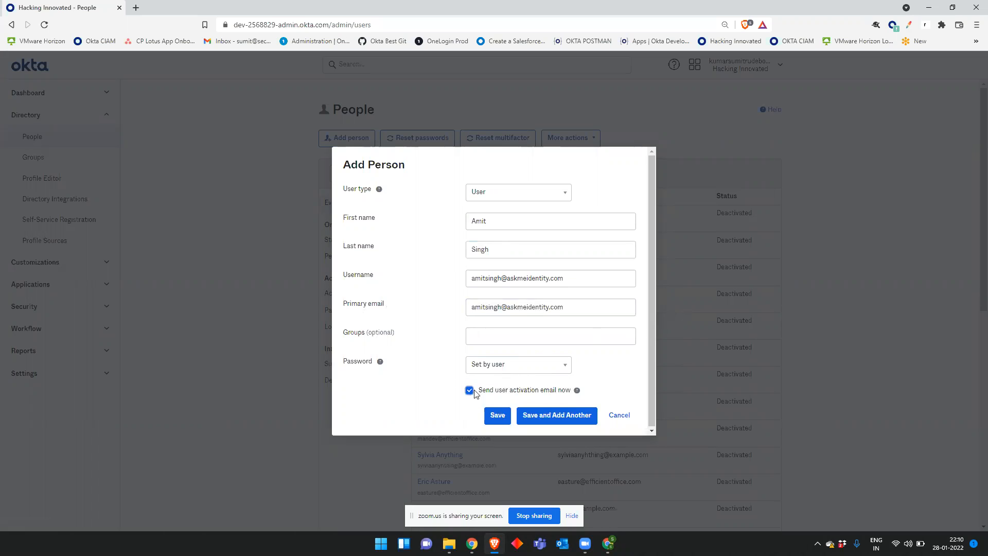
left_click_drag(614, 311, 348, 280)
left_click(424, 247)
left_click(531, 364)
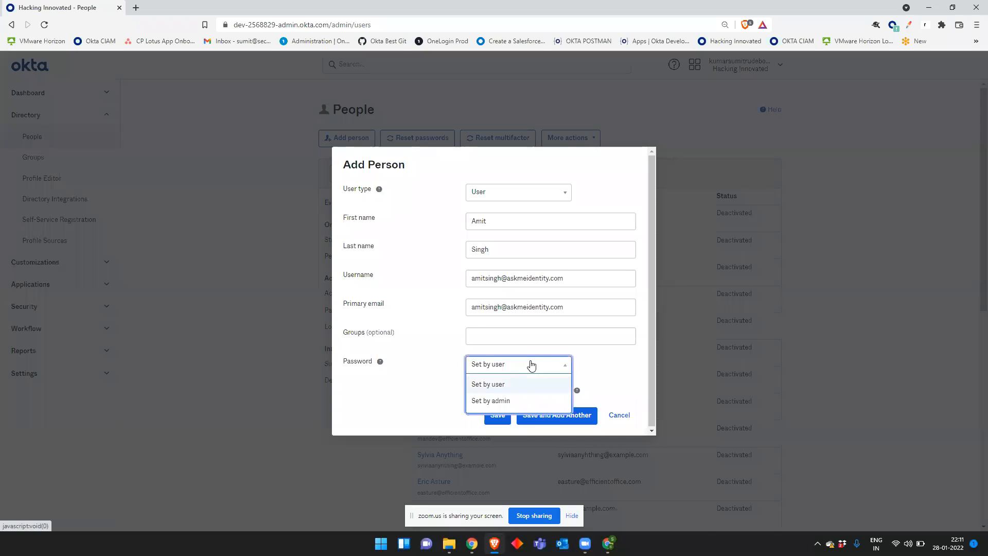
left_click(532, 398)
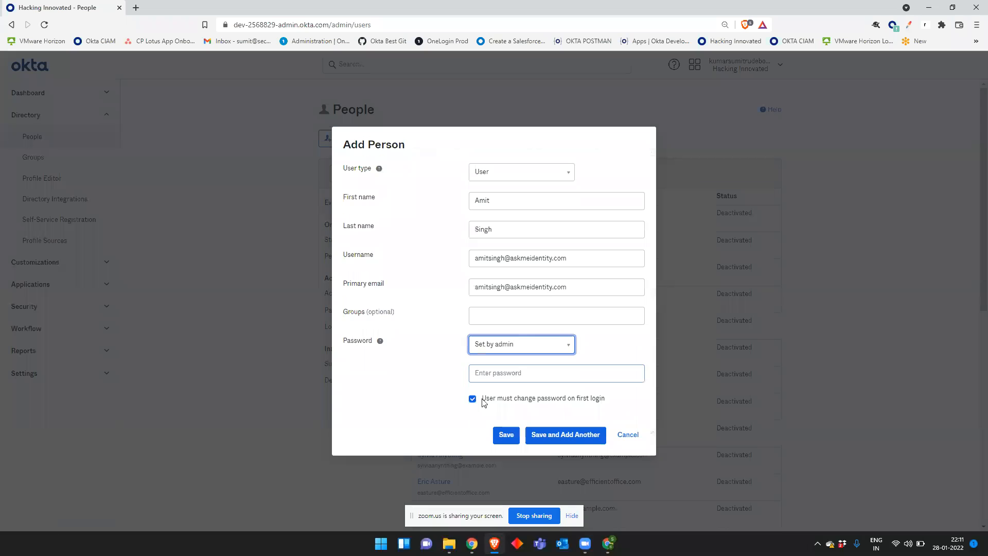
left_click(515, 374)
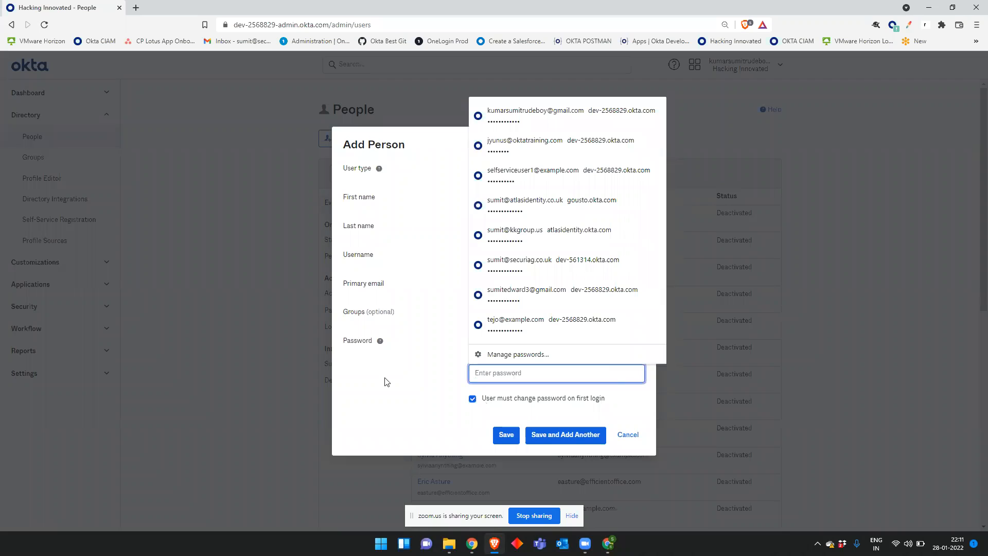
left_click(419, 391)
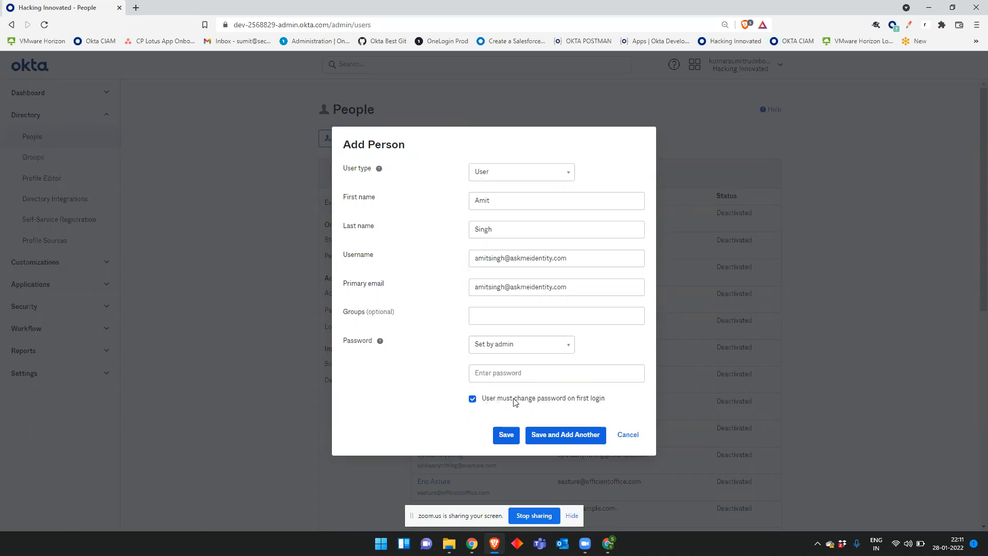
left_click(472, 399)
Step: Switch the password back to 'Set by user' and turn off 'Send user activation email now'
left_click(528, 343)
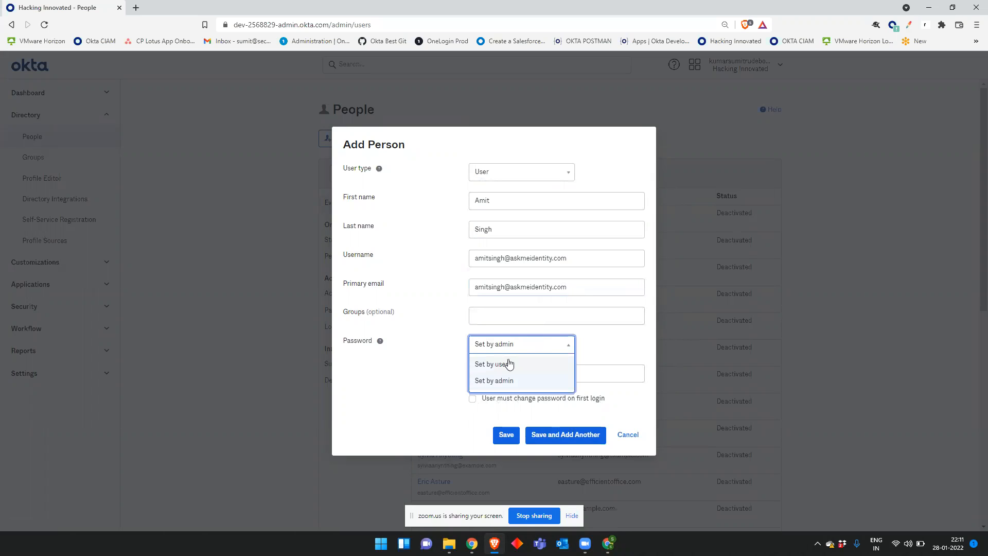
left_click(491, 364)
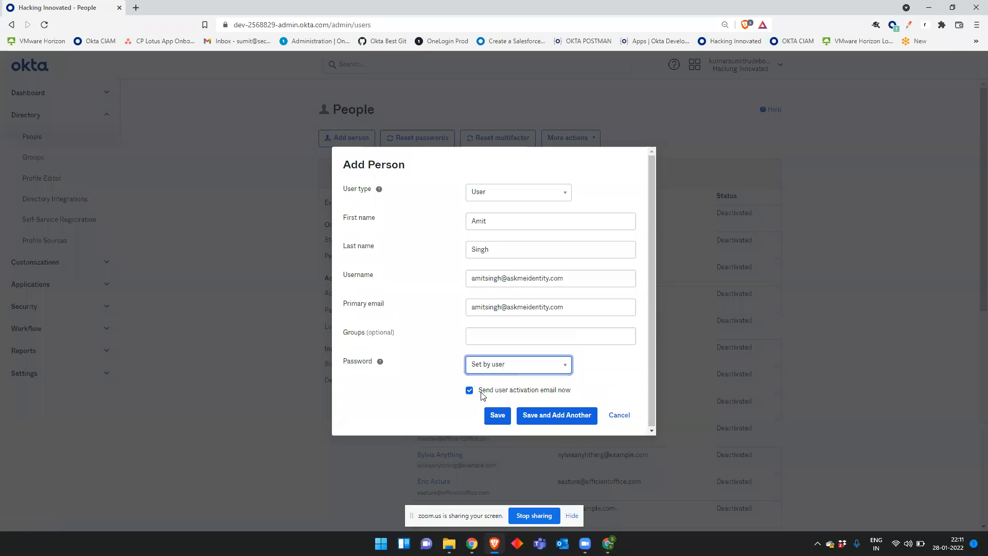
left_click(469, 390)
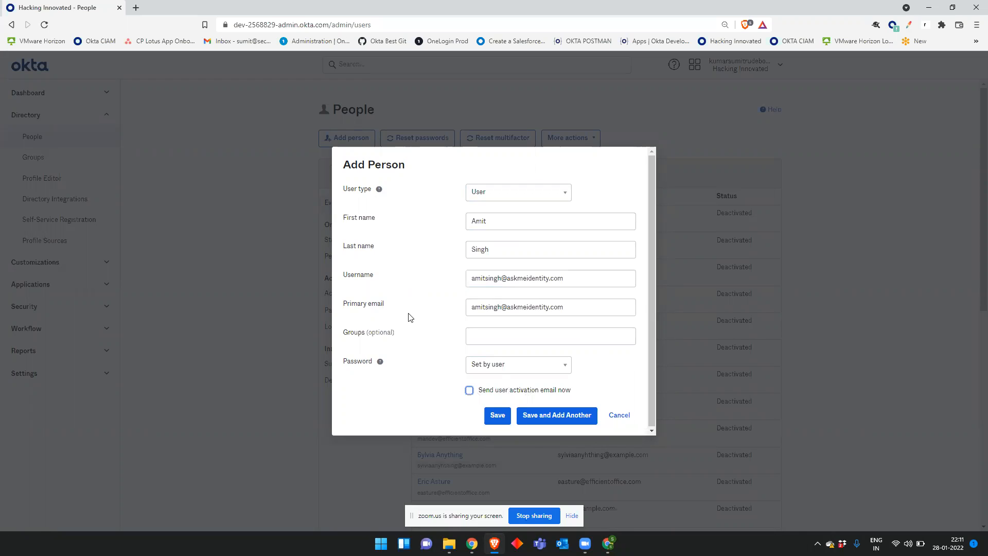
mouse_move(615, 547)
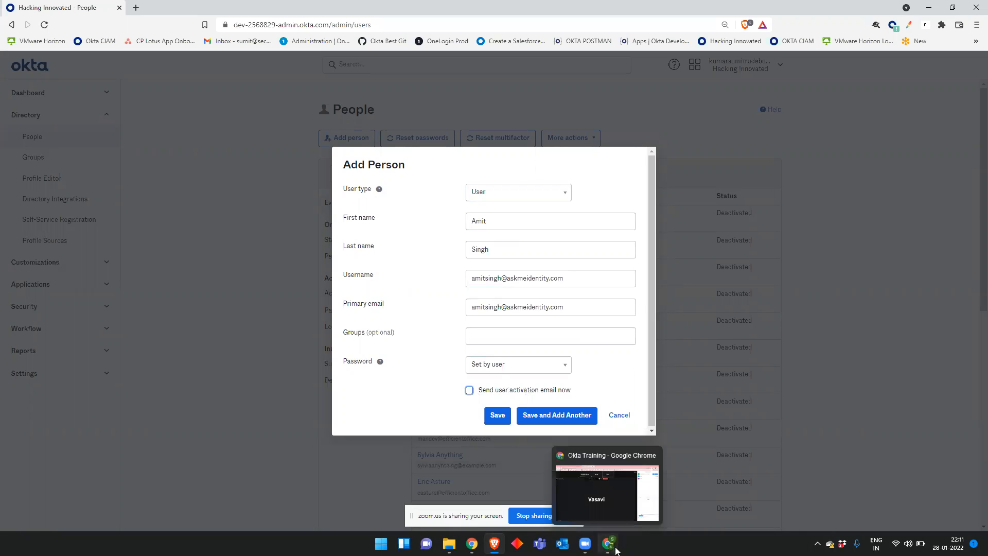
Step: Bring the Okta Training meeting forward, mute and unmute the microphone, then return to Okta
left_click(607, 510)
left_click(21, 516)
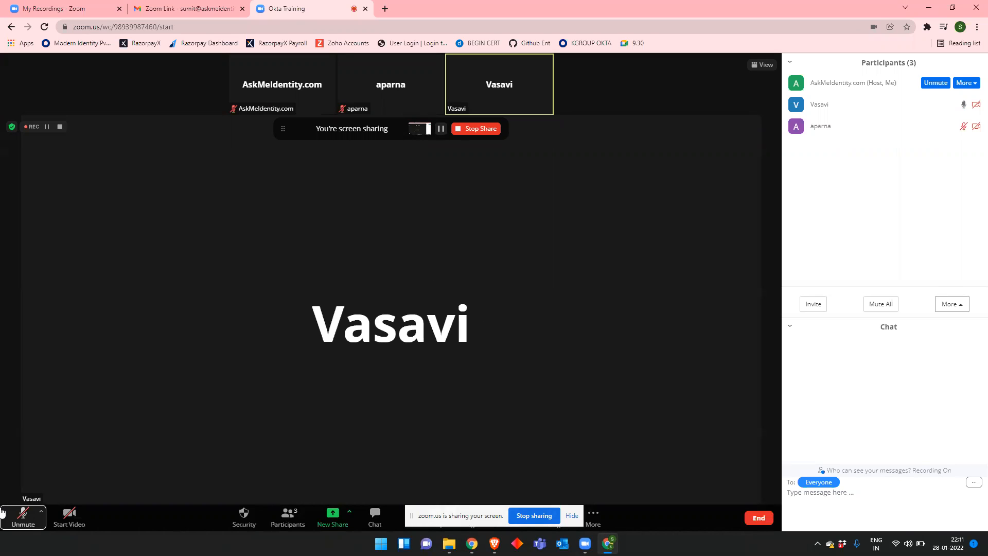
left_click(8, 524)
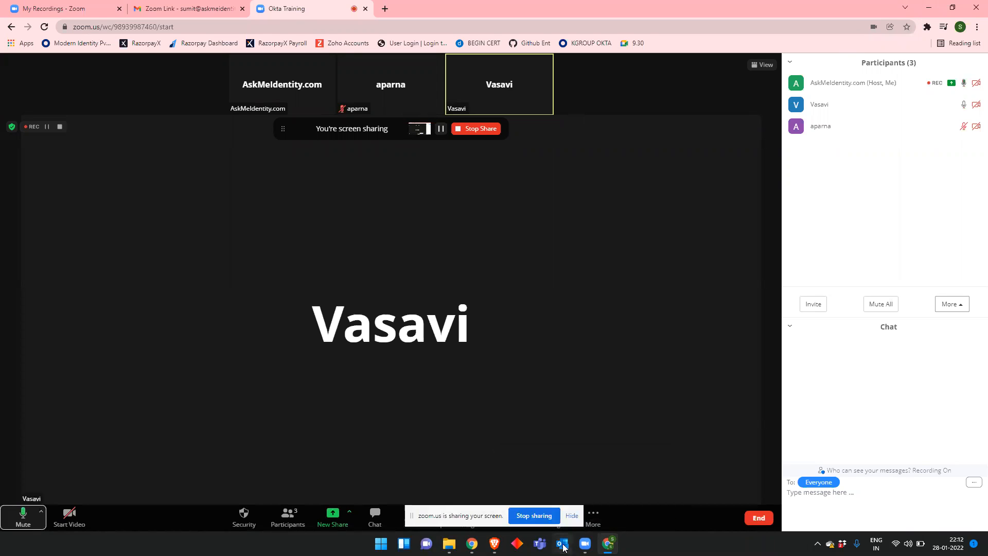
mouse_move(473, 546)
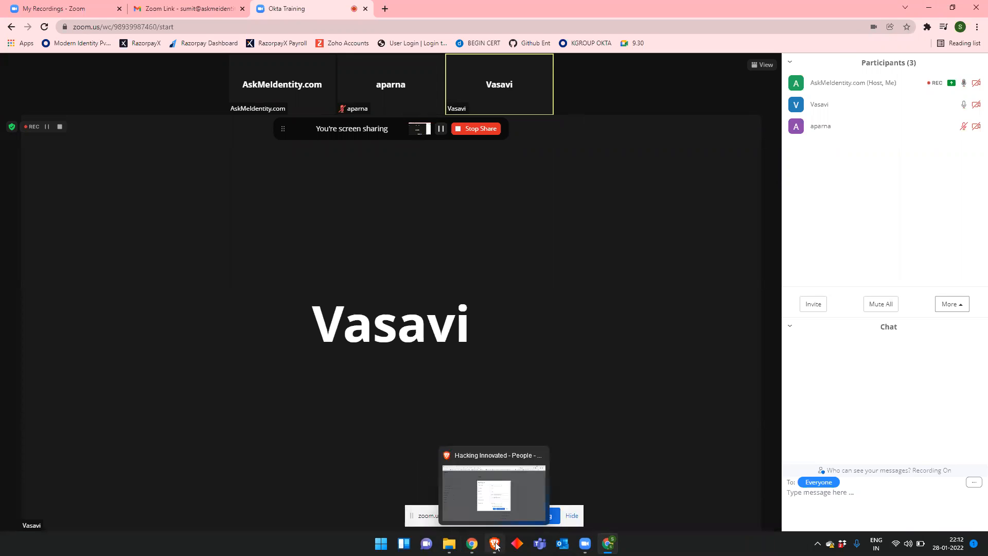
left_click(494, 543)
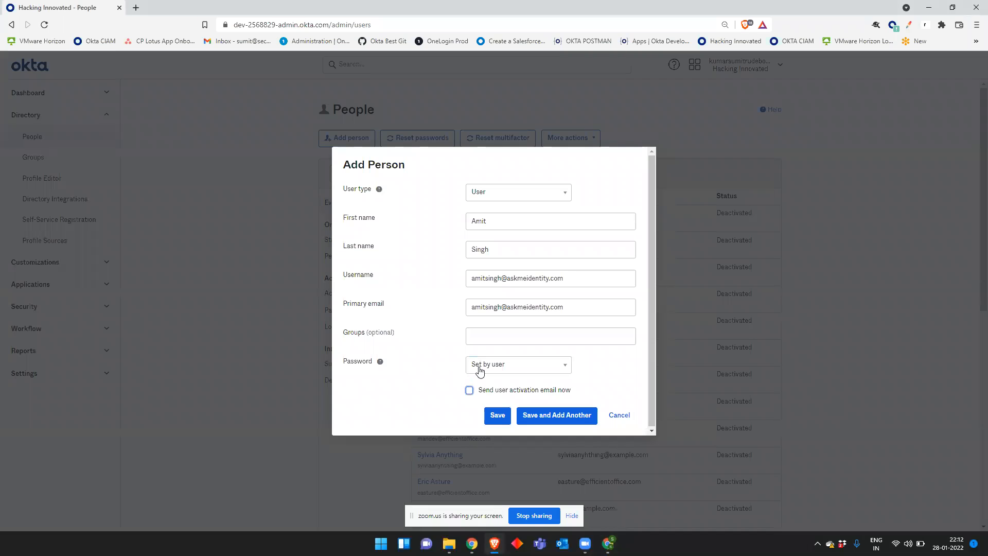
Step: Save the person and search People for their first name to confirm Staged status
left_click(499, 419)
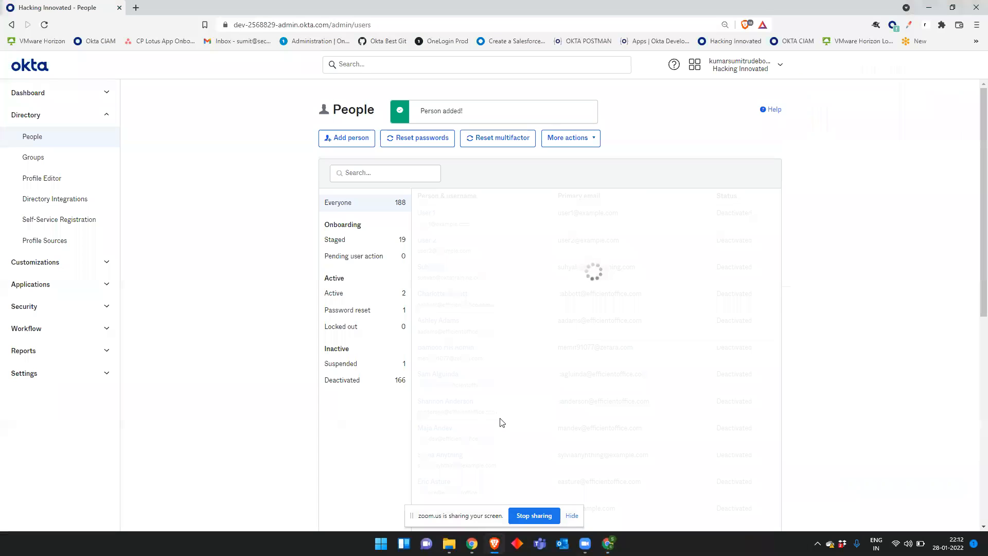
left_click(388, 173)
type("amit")
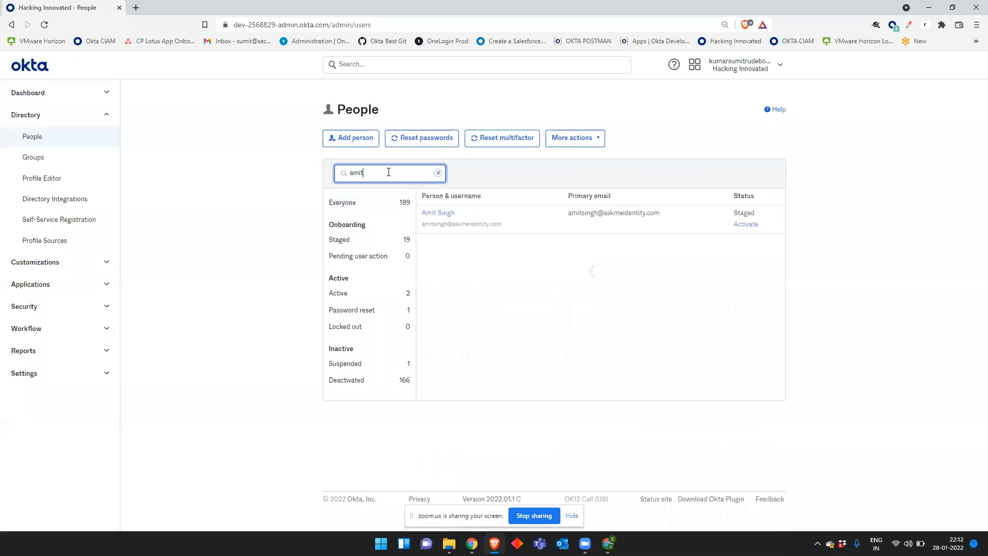
left_click_drag(761, 217, 734, 213)
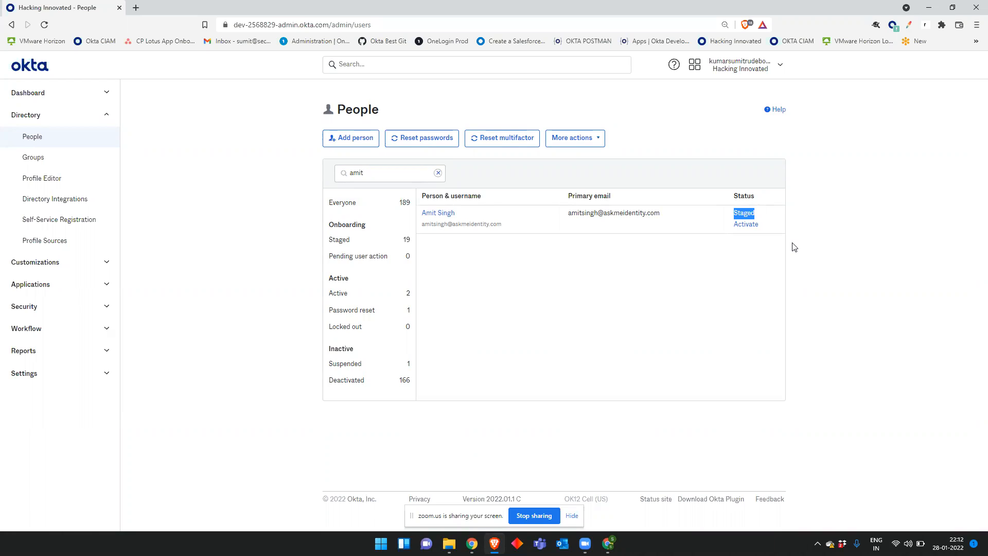
Step: Activate the staged user to Pending user action, then open a fresh Add Person form
left_click(745, 225)
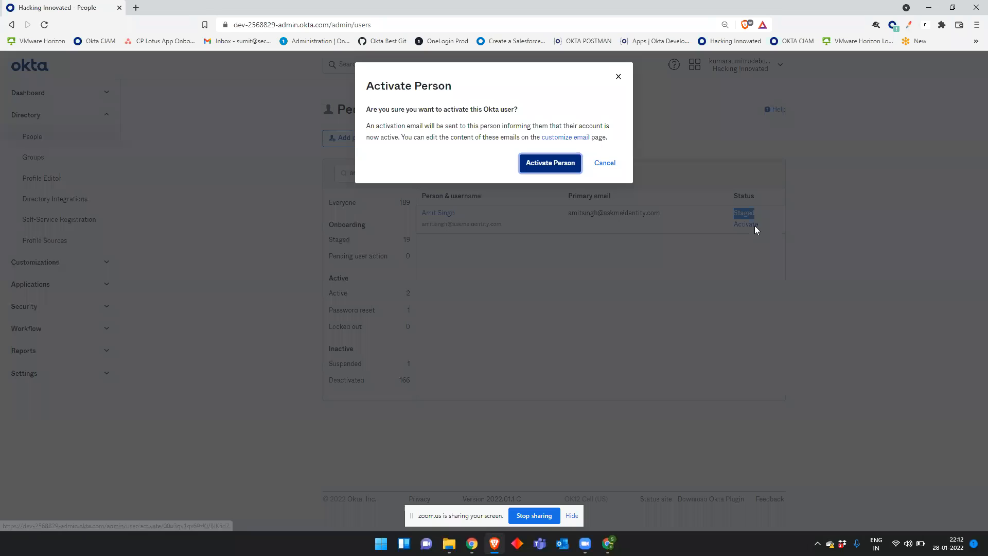
left_click(563, 165)
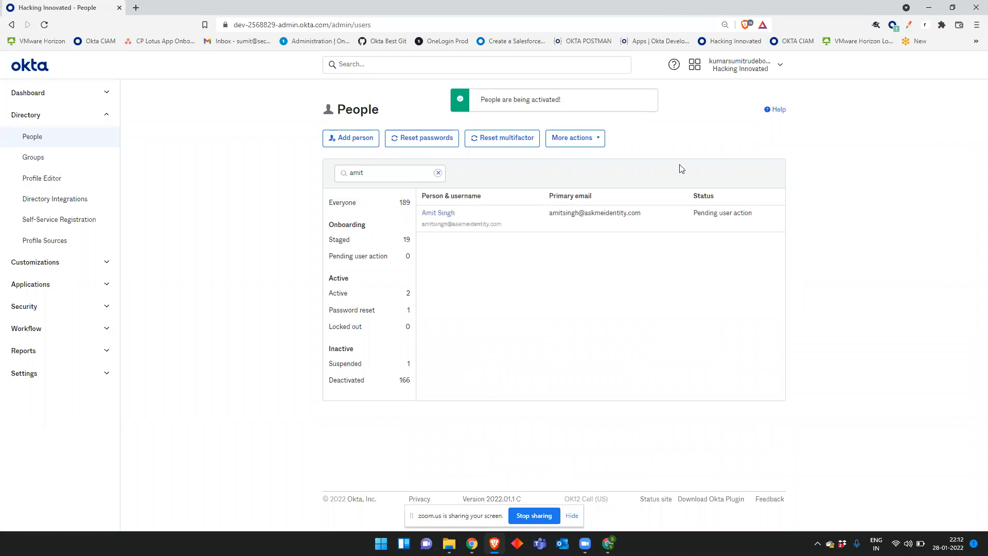
left_click_drag(693, 219, 809, 214)
left_click(840, 218)
left_click_drag(649, 215, 548, 212)
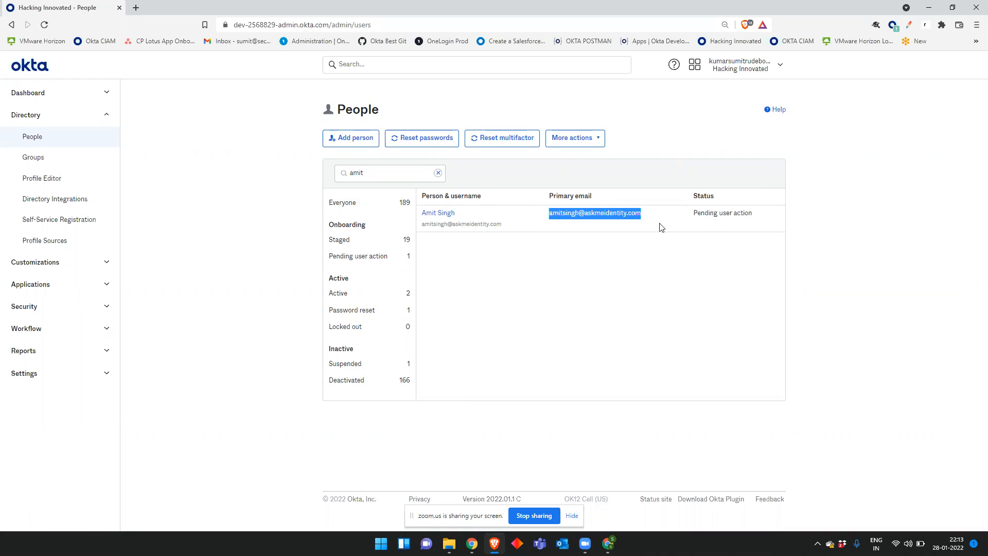
left_click(604, 252)
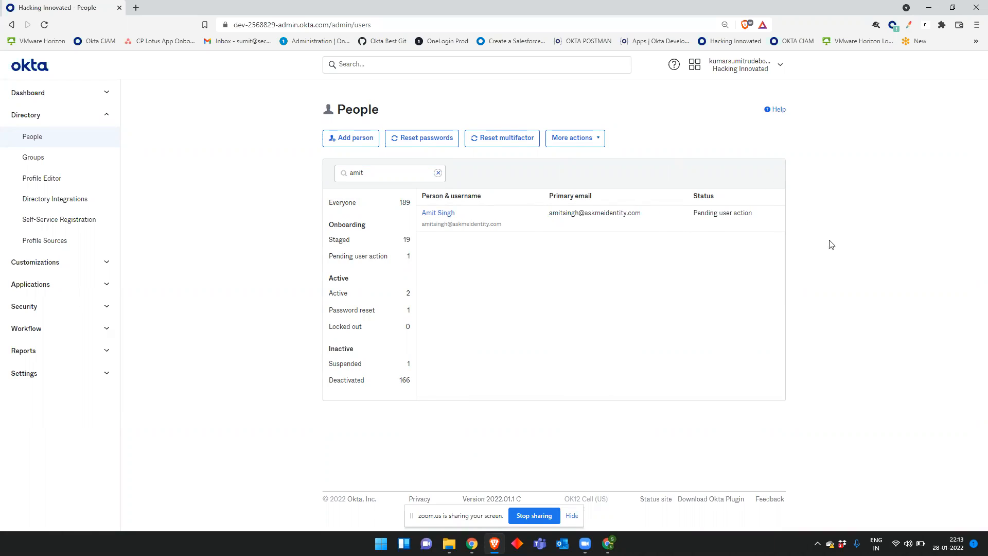
left_click(352, 138)
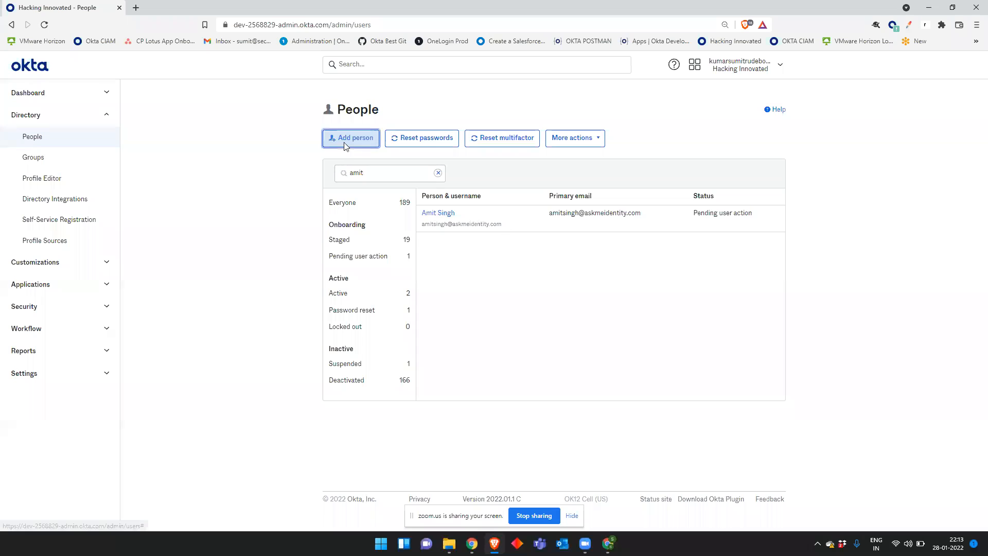
left_click(504, 220)
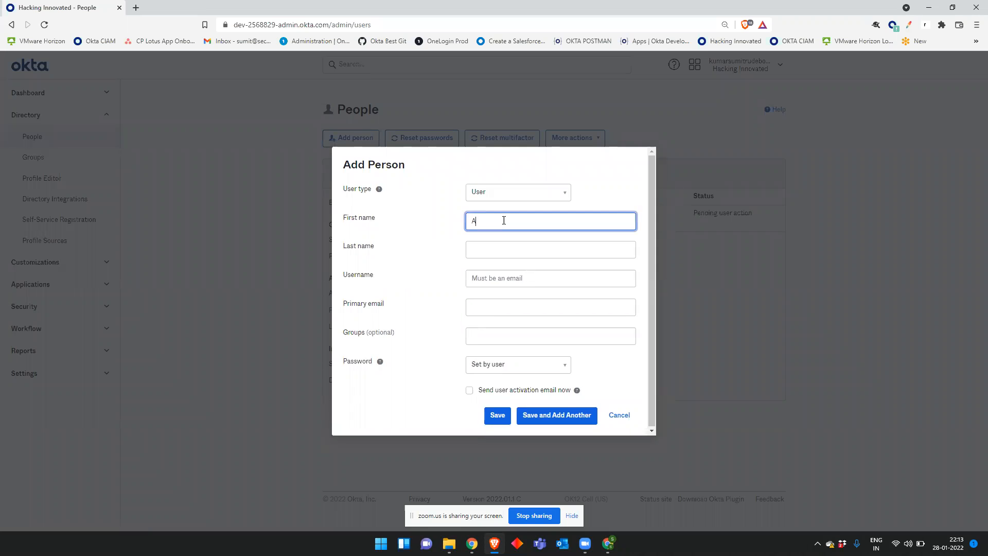
Step: Enter the new person's first name, last name and e-mail username
key("Tab")
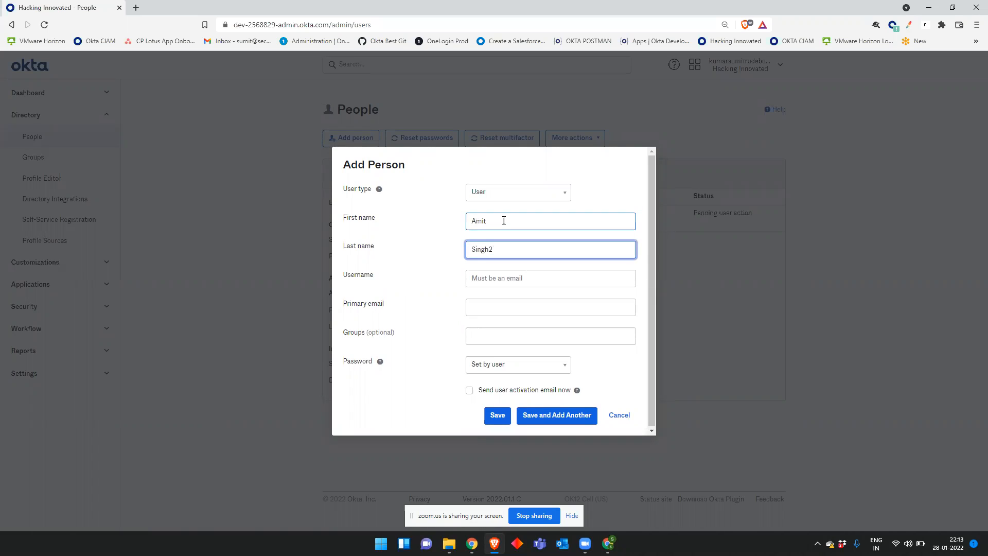
key("Tab")
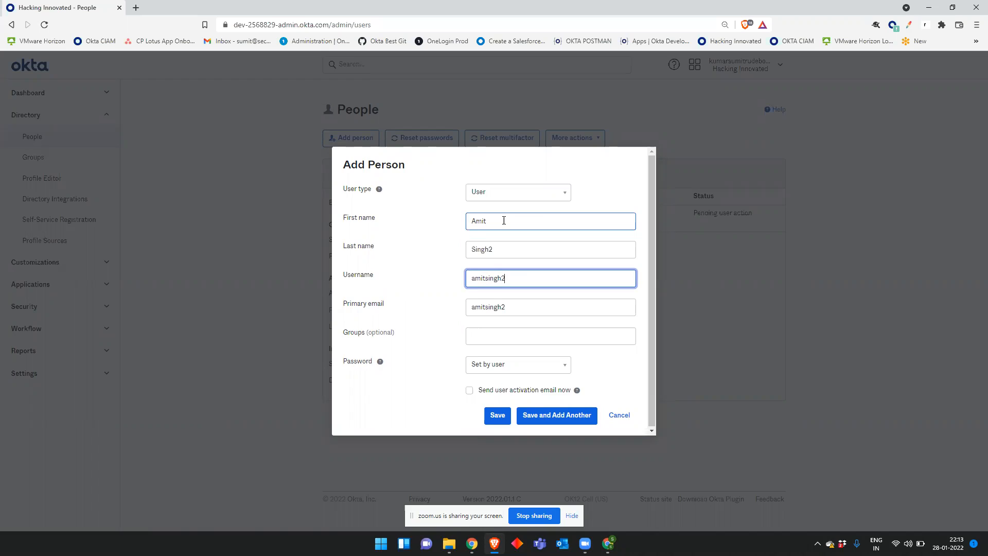
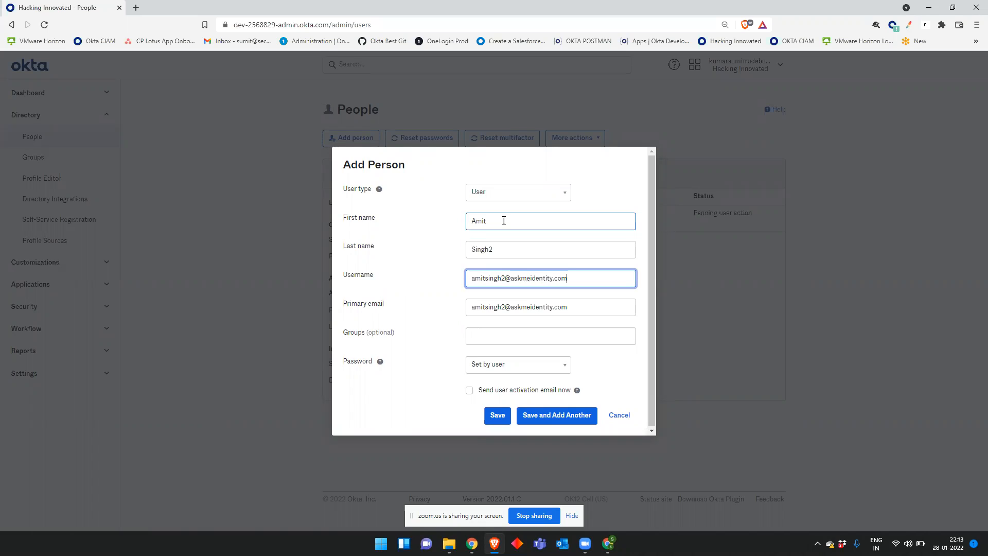
Step: Set the password to 'Set by admin', enter it, and keep change-at-first-login required
left_click(504, 367)
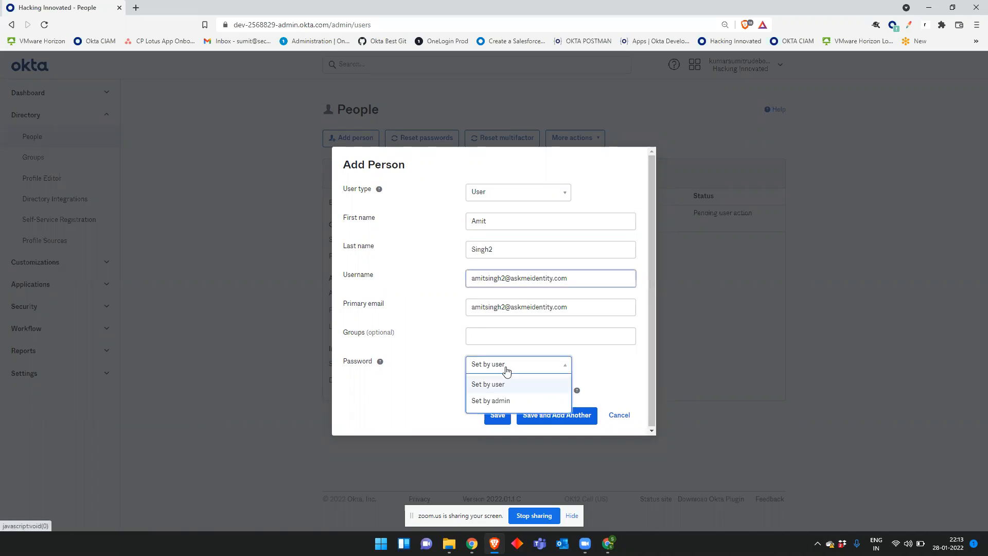
left_click(493, 401)
left_click(524, 372)
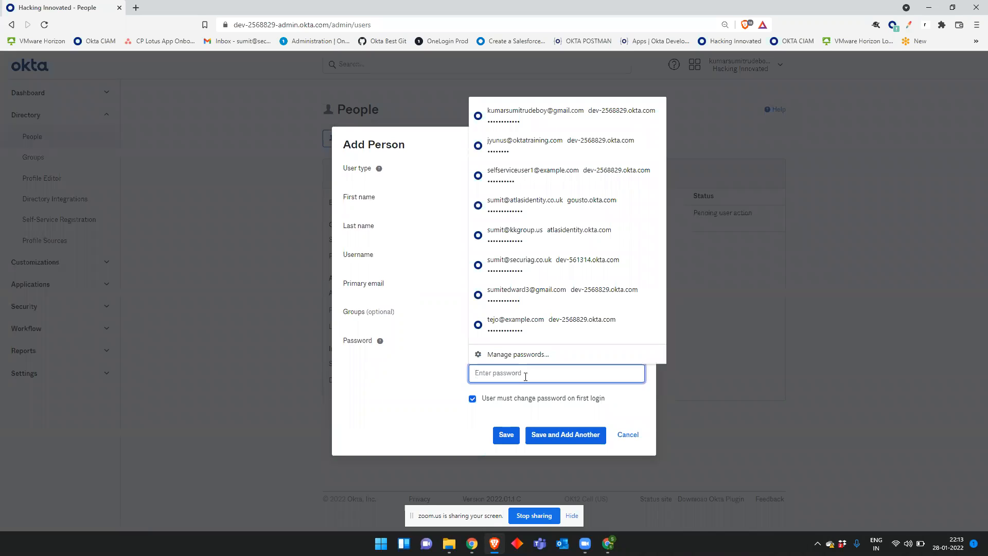
type("•••••••••••")
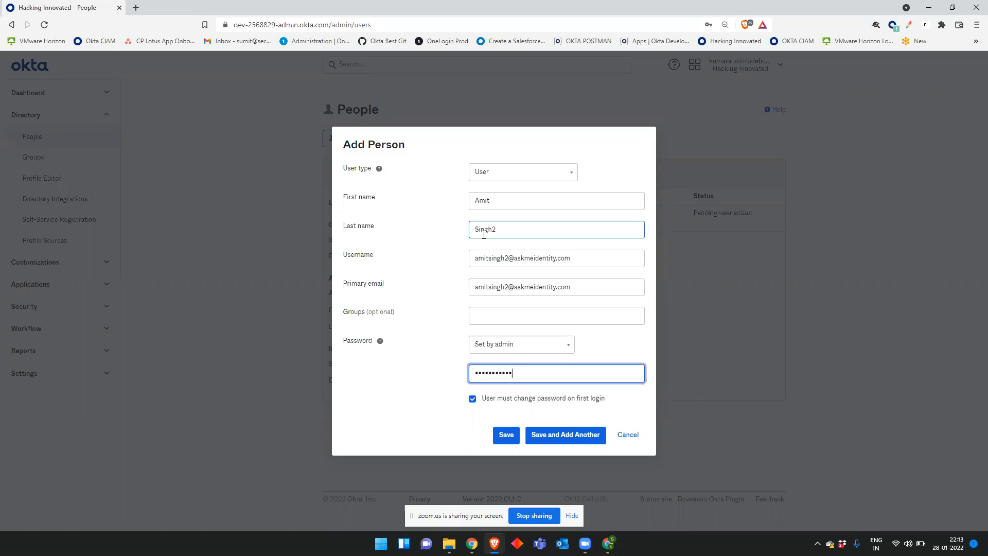
left_click_drag(633, 406, 494, 415)
left_click_drag(486, 413, 483, 411)
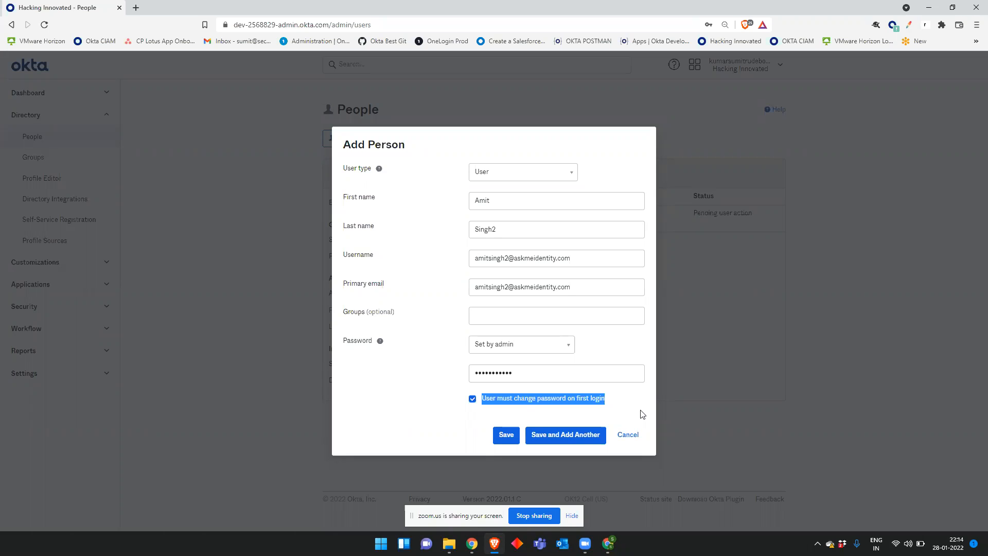
Step: Save the person, open their profile from People, and choose Set Password & Activate
left_click(511, 442)
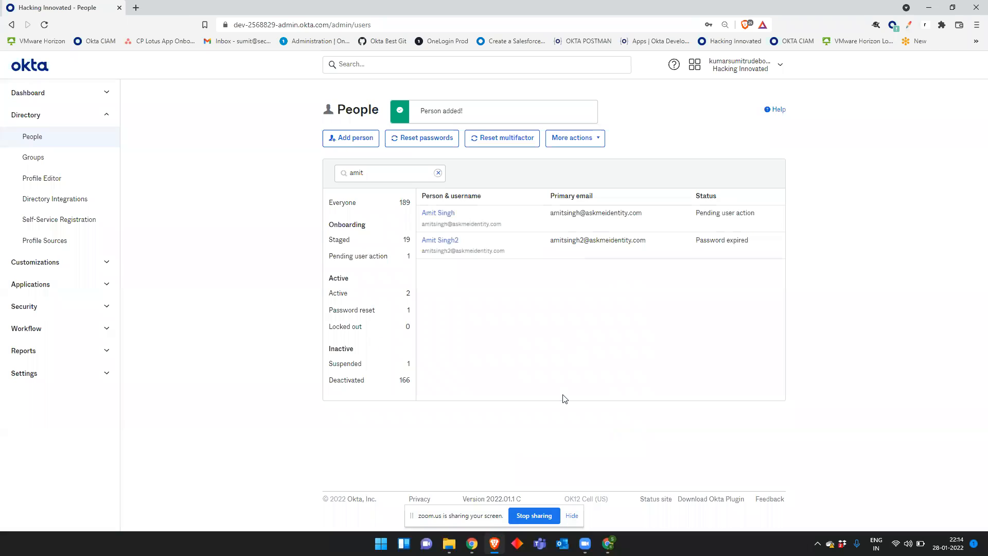
left_click_drag(740, 247, 700, 253)
left_click(736, 315)
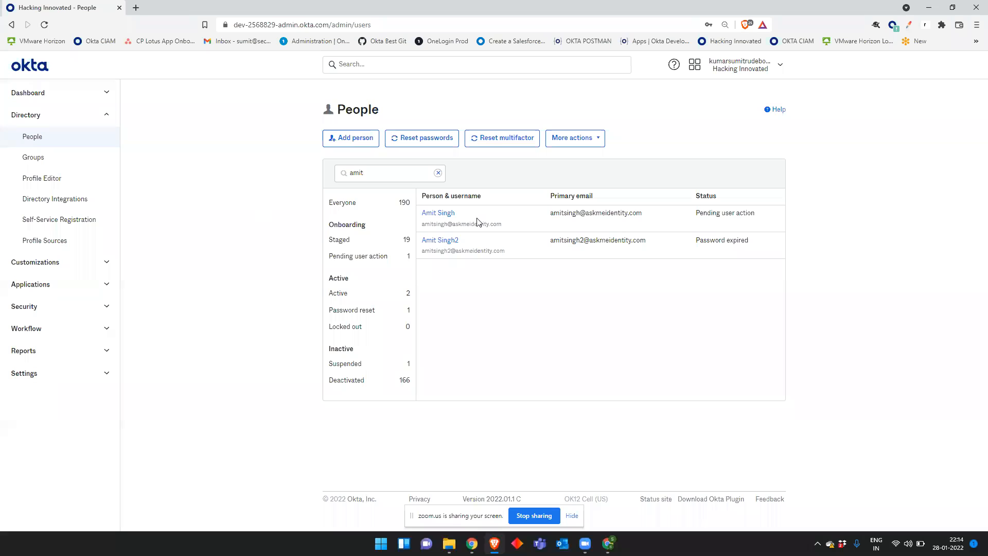
left_click(445, 217)
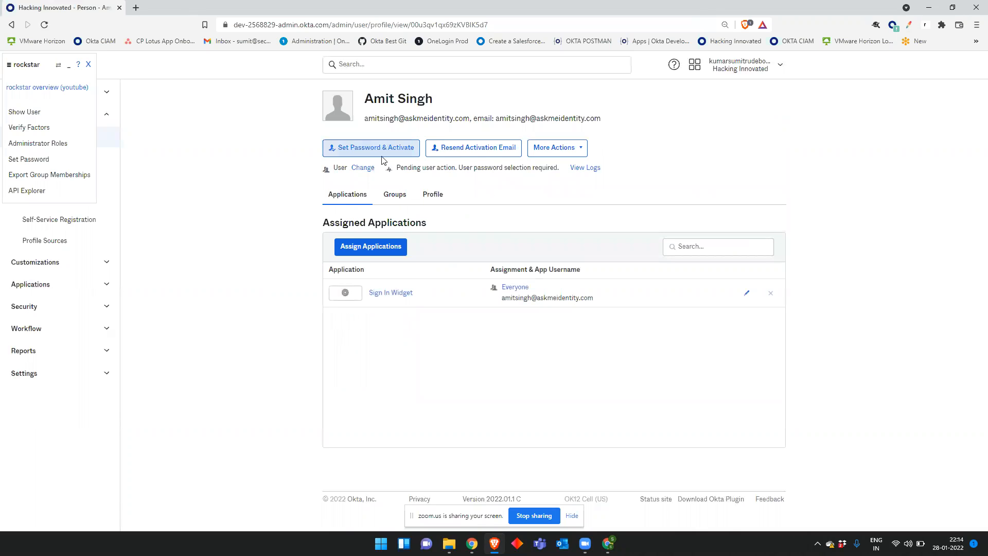
left_click(387, 149)
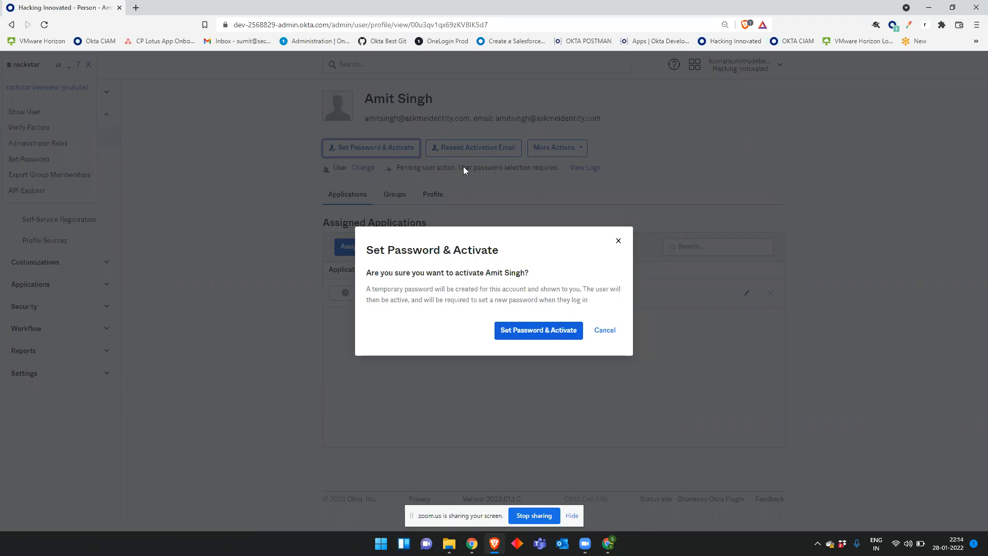
Step: Issue and copy a temporary password, reload the profile, and close the rockstar overlay
left_click(547, 331)
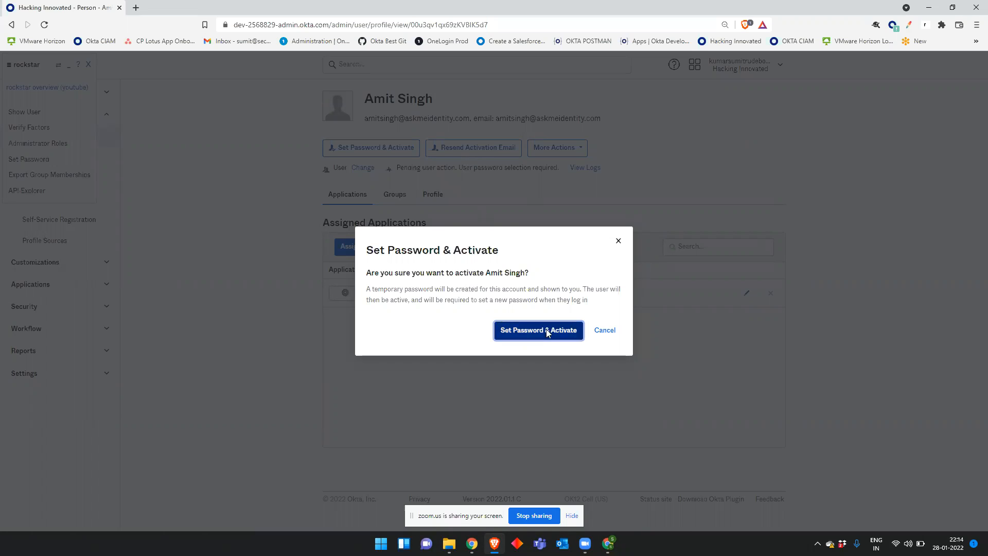
left_click(633, 294)
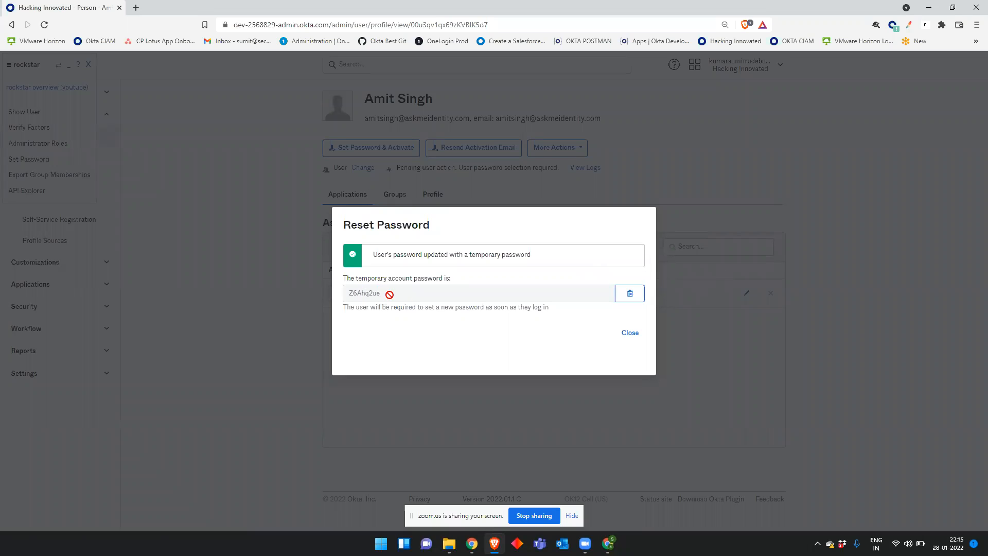
left_click(630, 333)
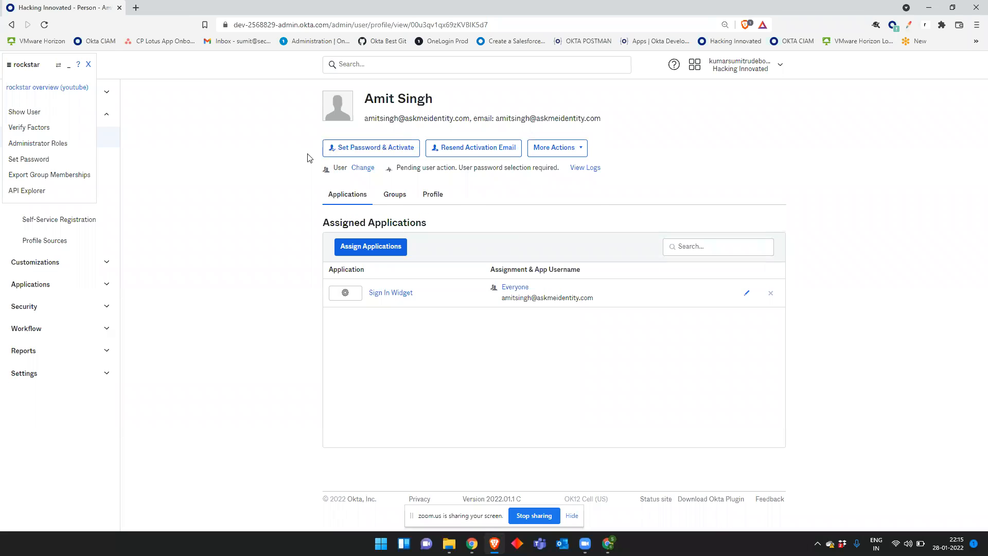
left_click(50, 26)
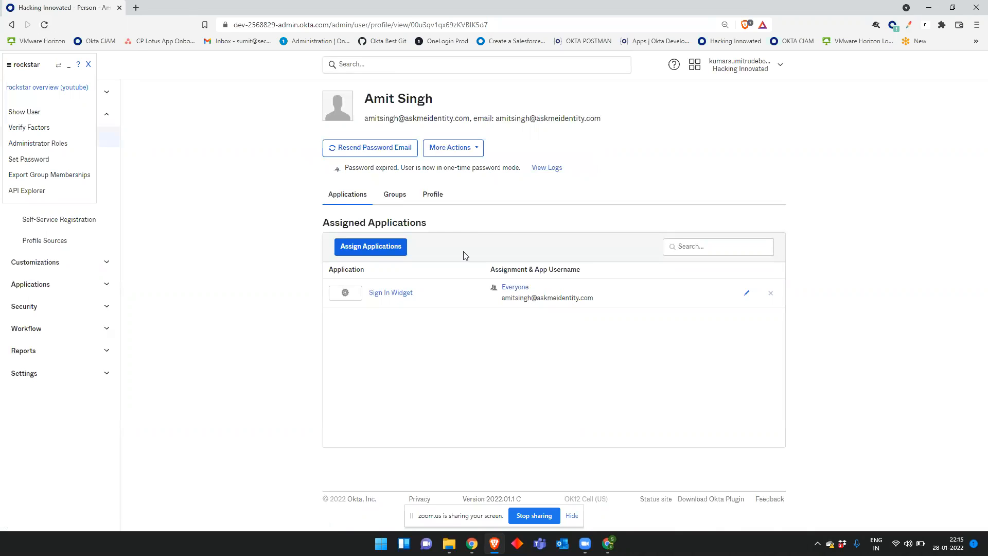
left_click_drag(453, 168, 394, 168)
left_click(841, 173)
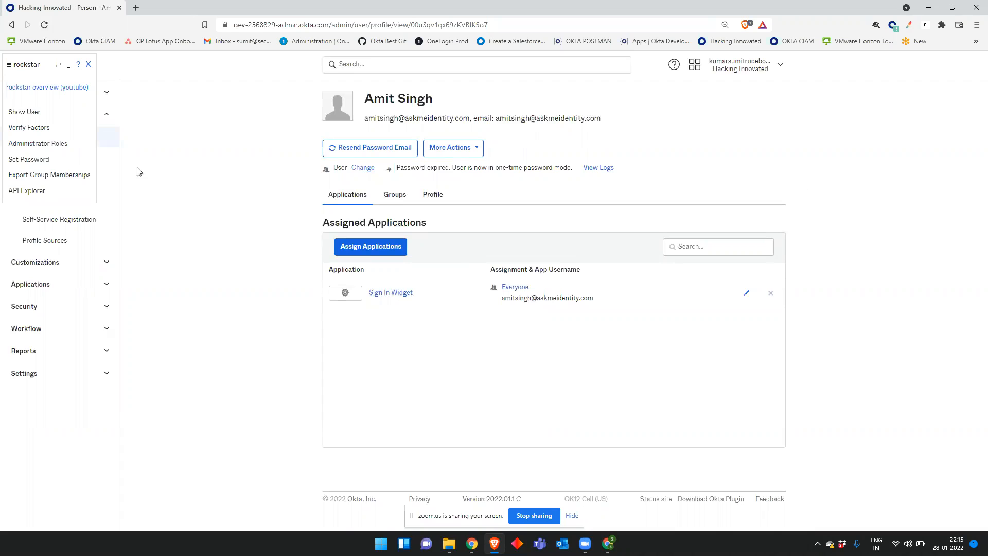
left_click(89, 65)
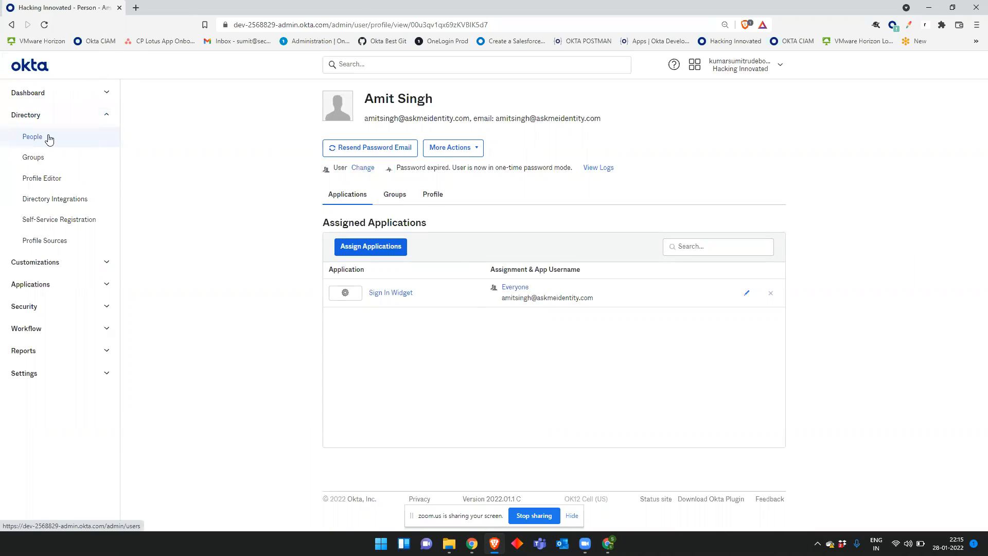
Step: Open Directory > People and scroll through the list of 190 users
left_click(47, 136)
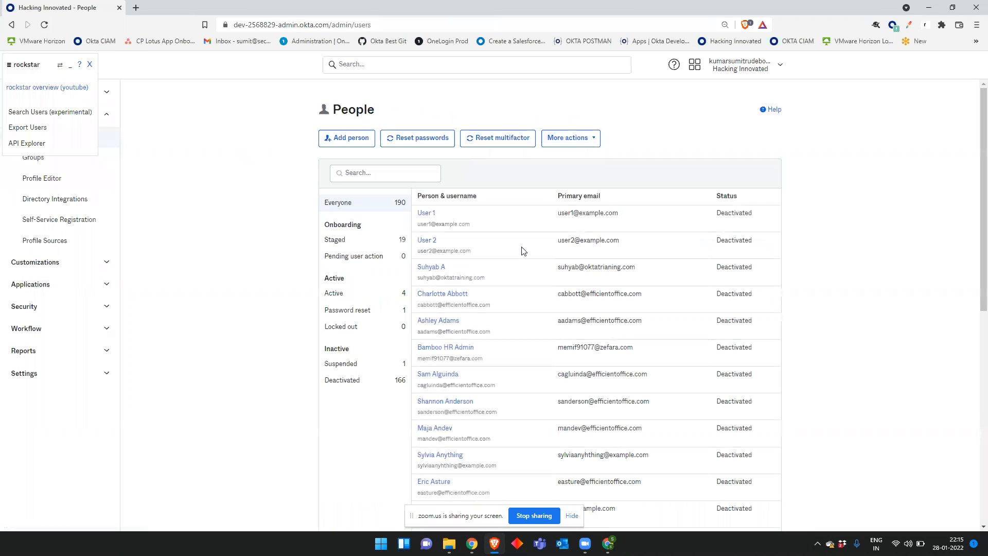
scroll(530, 238, "down", 3)
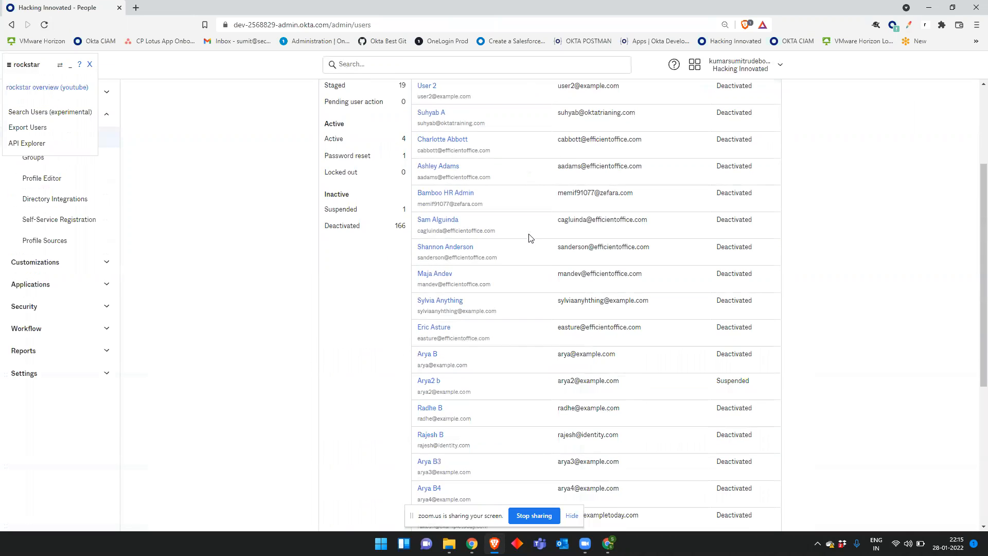
scroll(530, 237, "up", 3)
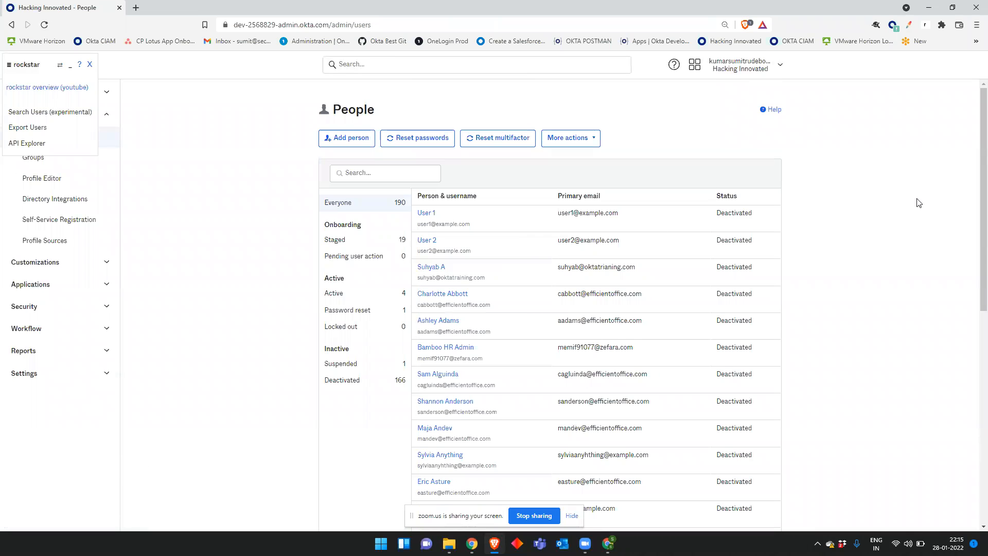
scroll(919, 203, "down", 2)
scroll(919, 202, "up", 1)
scroll(875, 198, "up", 1)
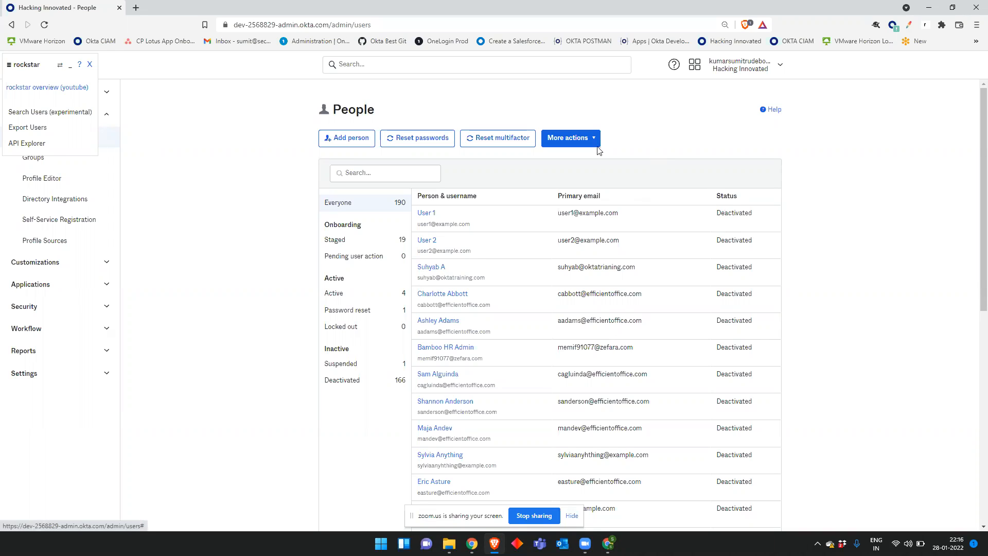
Step: Save the Import users from CSV template to Downloads and open it in Excel
left_click(568, 138)
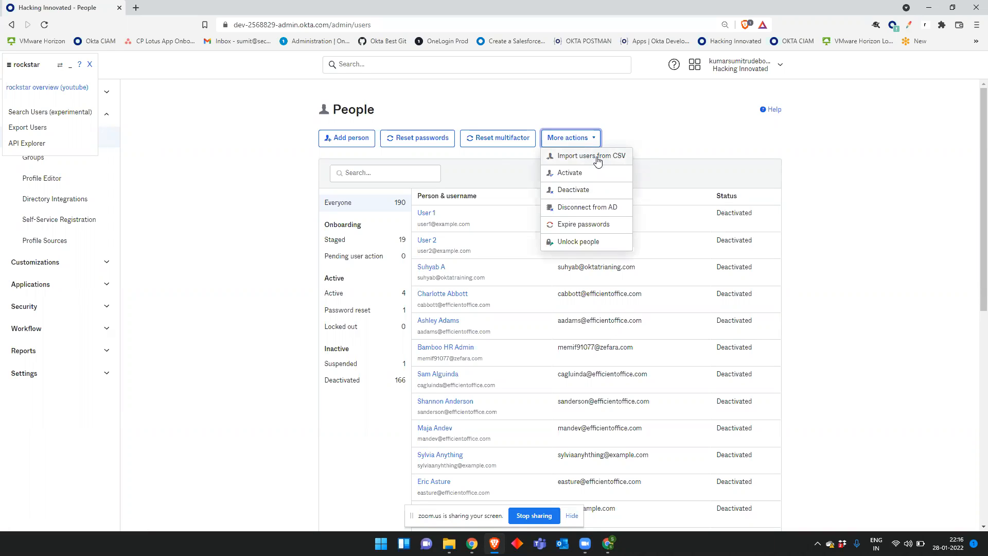
left_click(595, 156)
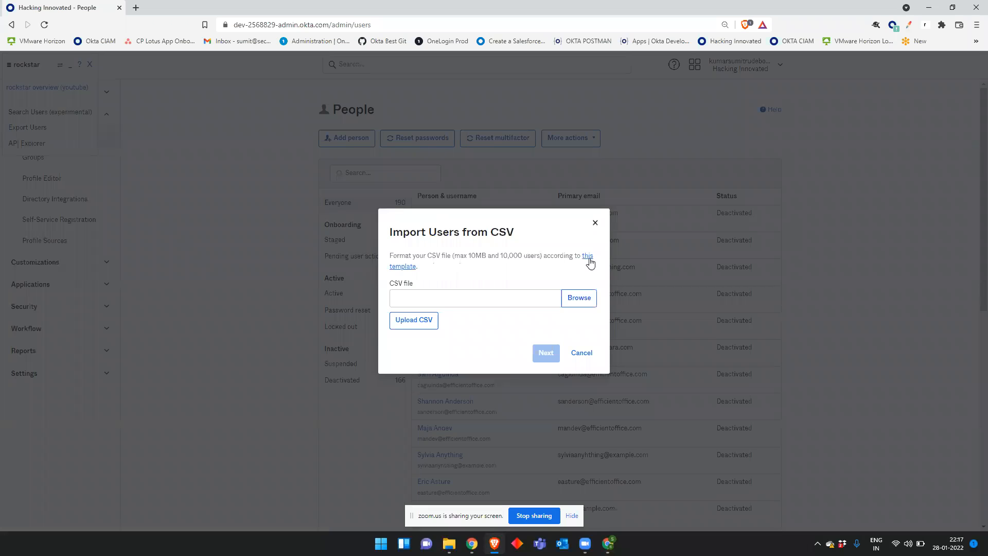
left_click(590, 260)
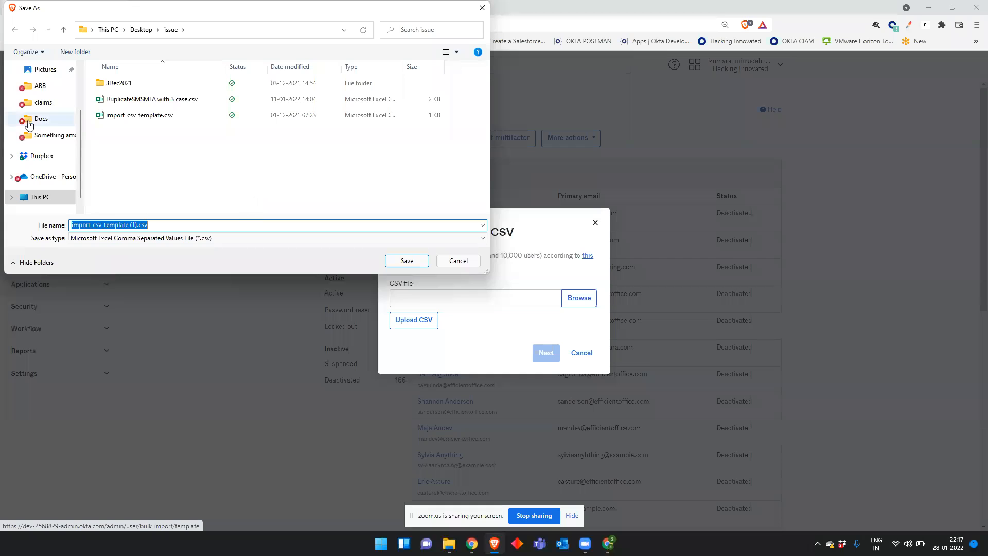
scroll(31, 118, "up", 2)
left_click(48, 106)
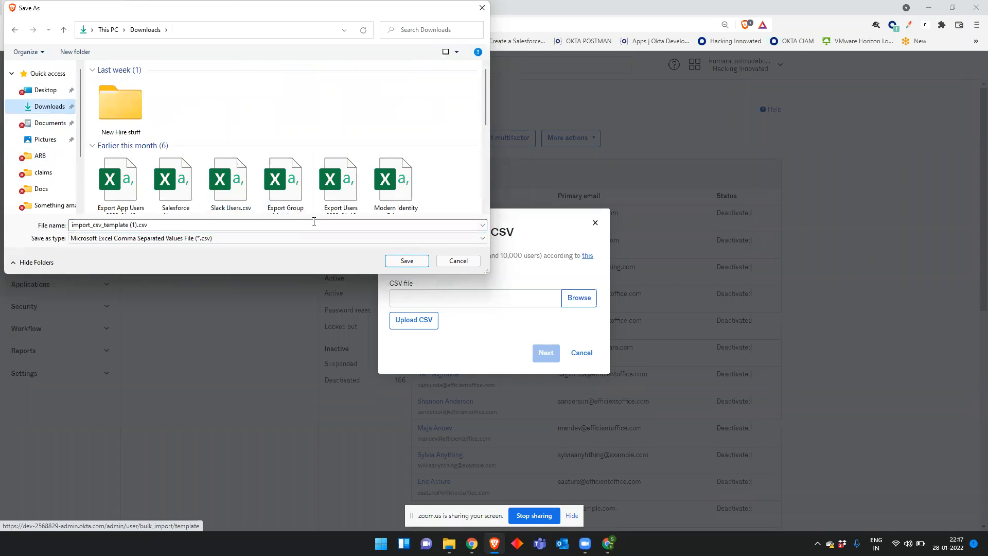
left_click(420, 263)
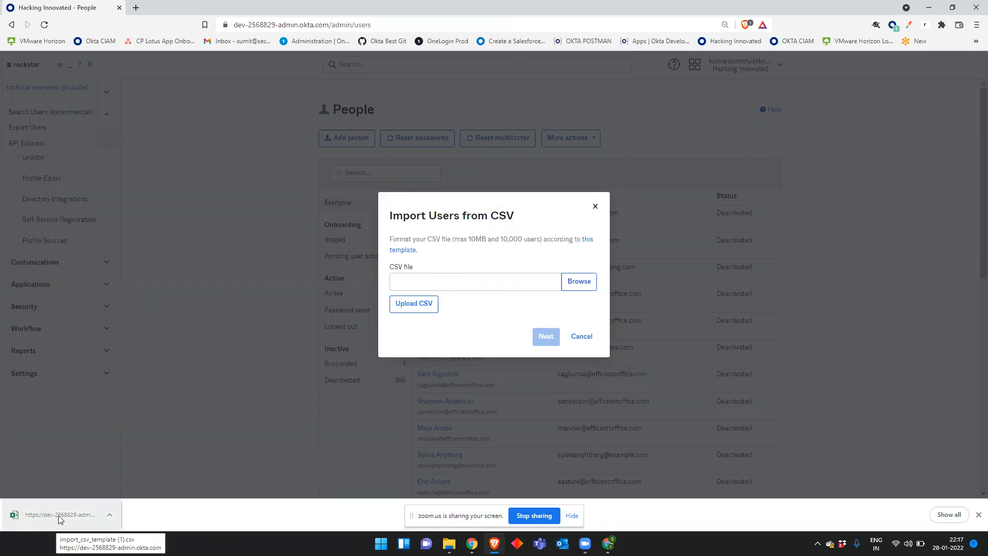
left_click(60, 515)
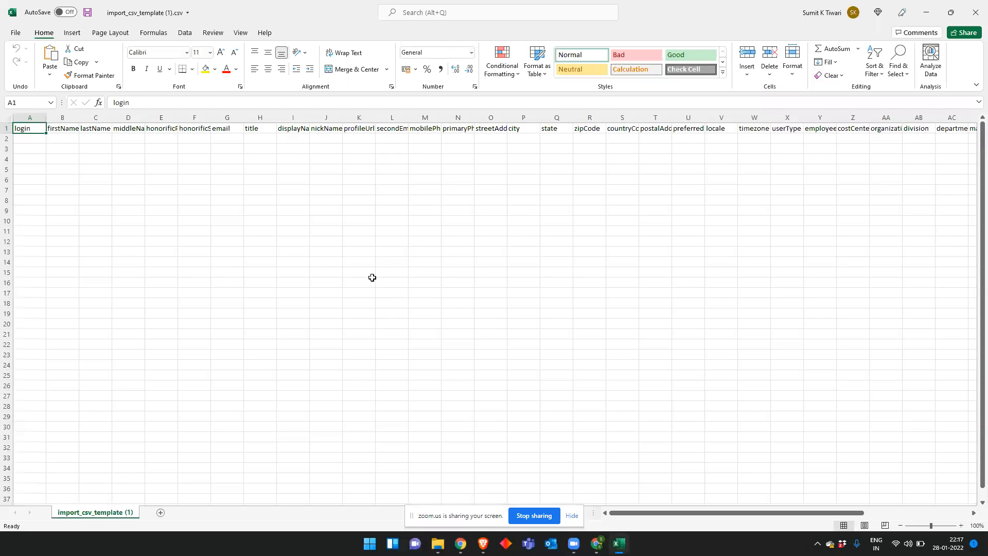
Step: Fill header cells A1, B1, C1 and G1 yellow with Fill Color
left_click(300, 209)
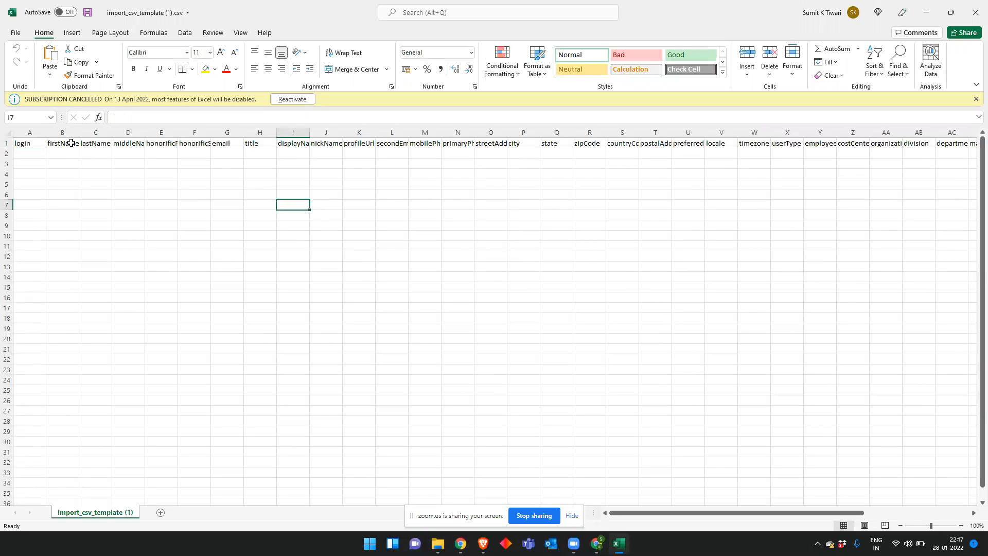
left_click(29, 145)
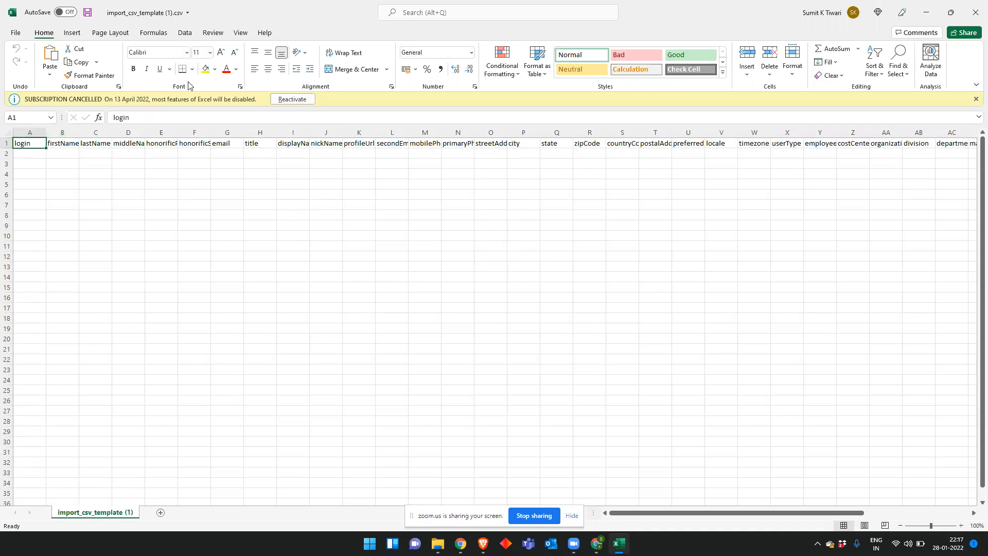
left_click(206, 69)
left_click(69, 143)
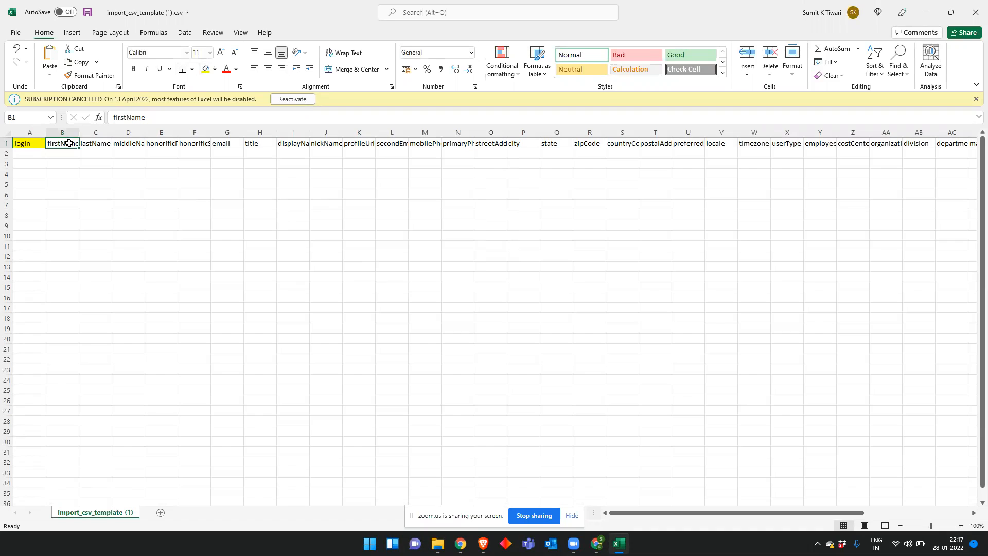
left_click(205, 69)
left_click(95, 143)
left_click(206, 69)
left_click(224, 145)
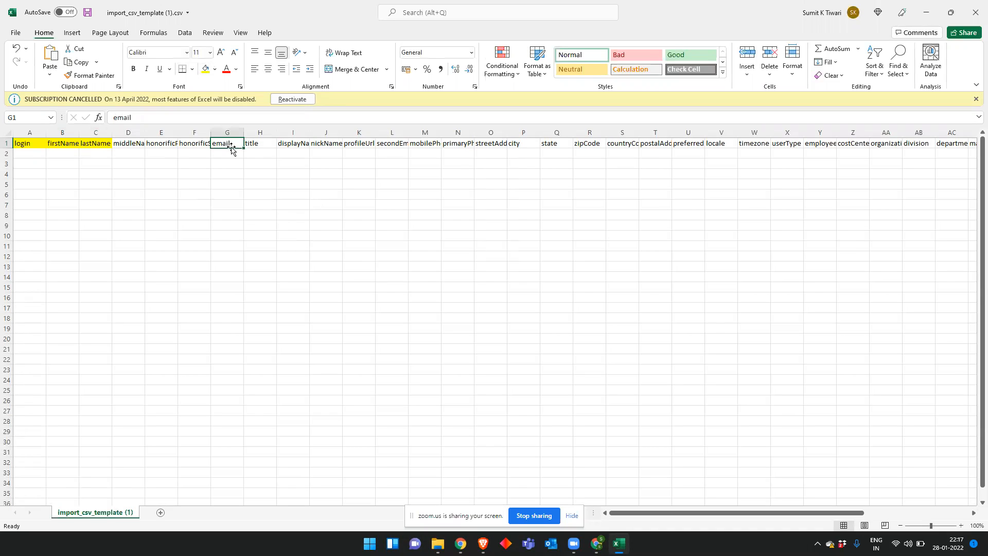
left_click(206, 69)
Step: Look over the remaining header columns, then select cell A2 for the first user
left_click(224, 208)
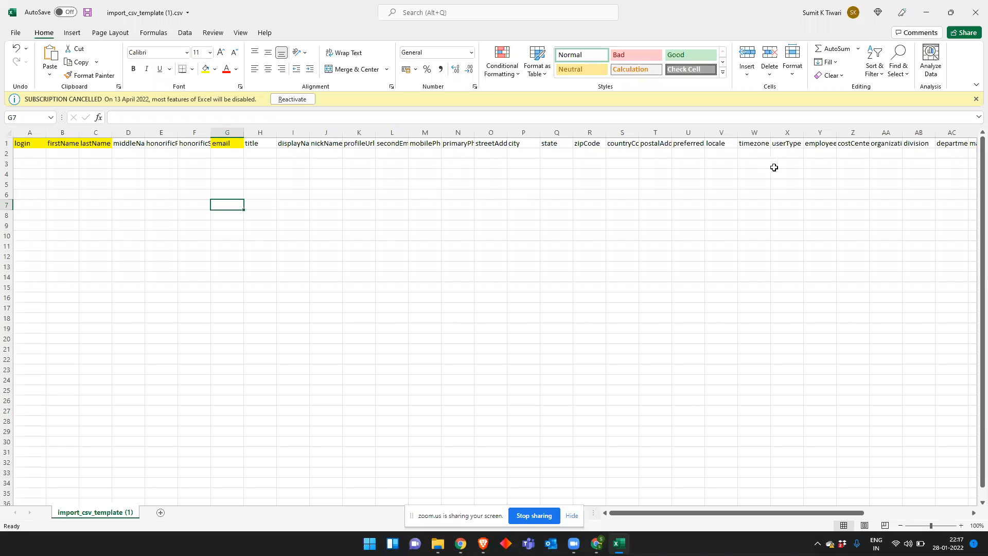
left_click_drag(434, 185, 823, 186)
left_click(572, 254)
left_click_drag(486, 154, 816, 155)
left_click(818, 214)
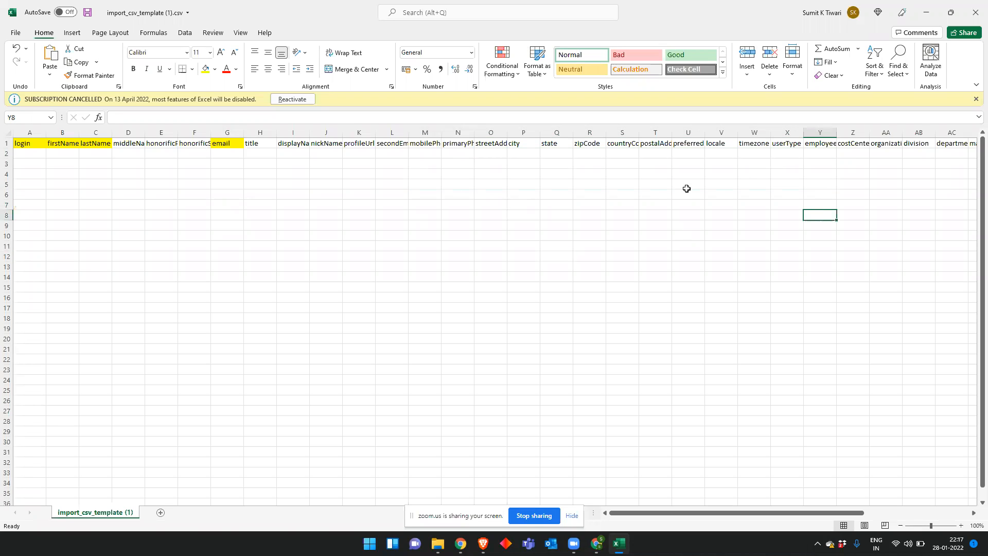
left_click(28, 151)
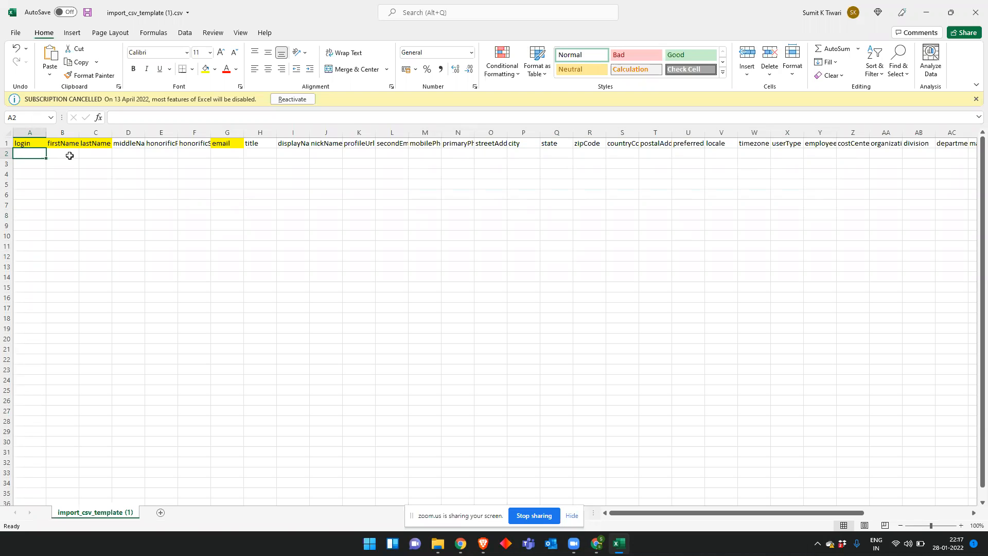
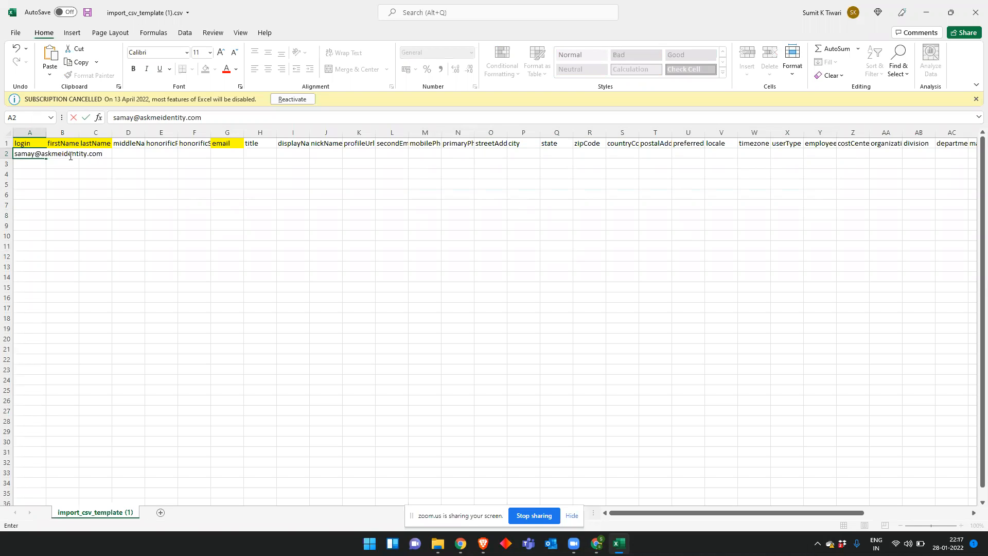
Step: Enter both users' login email addresses in the login column
key("Return")
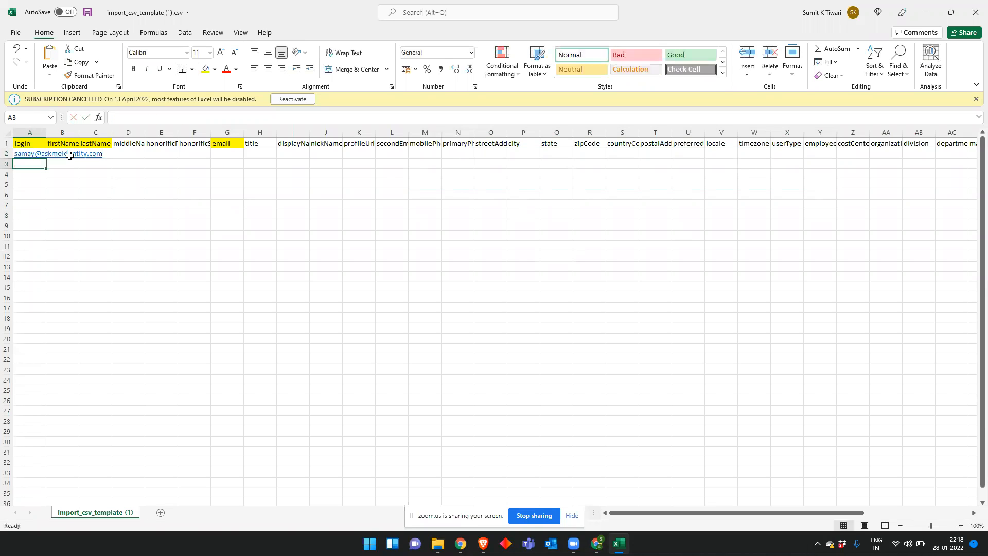
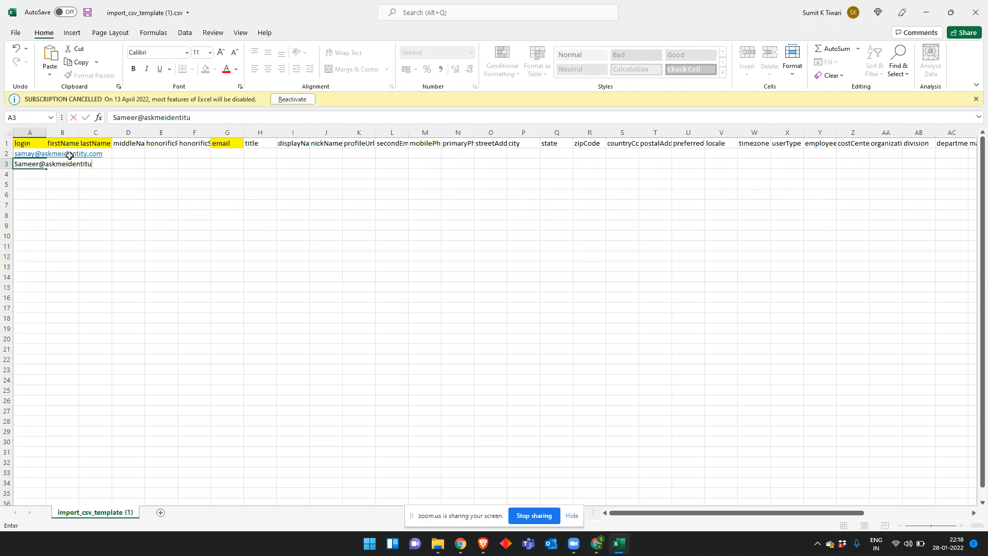
key("Tab")
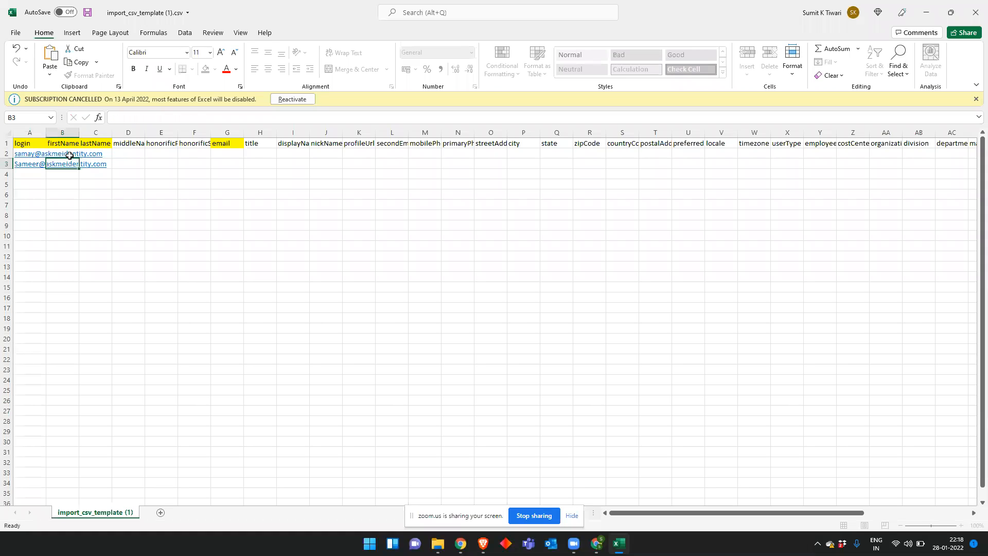
Step: Fill in the first and last names for both users
left_click(70, 155)
key("Tab")
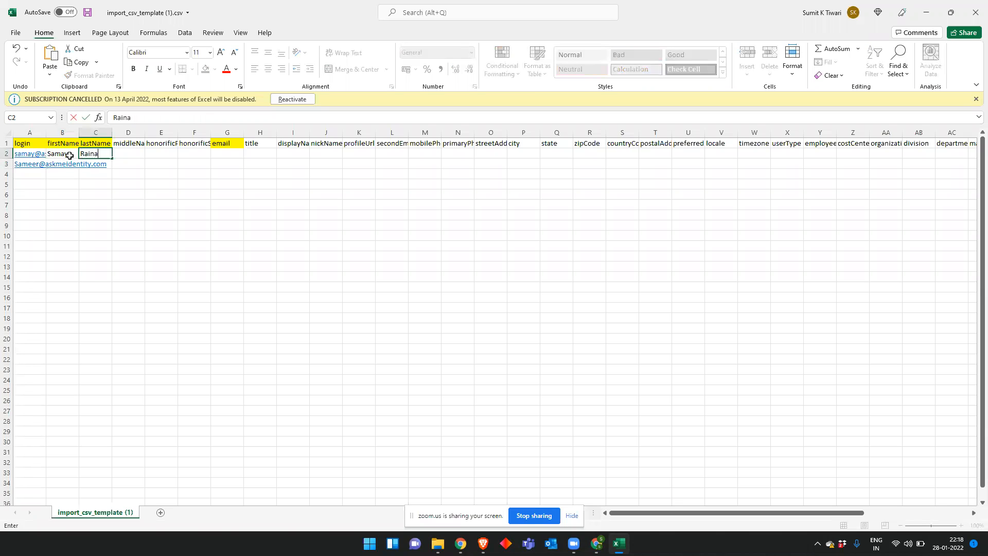
key("Return")
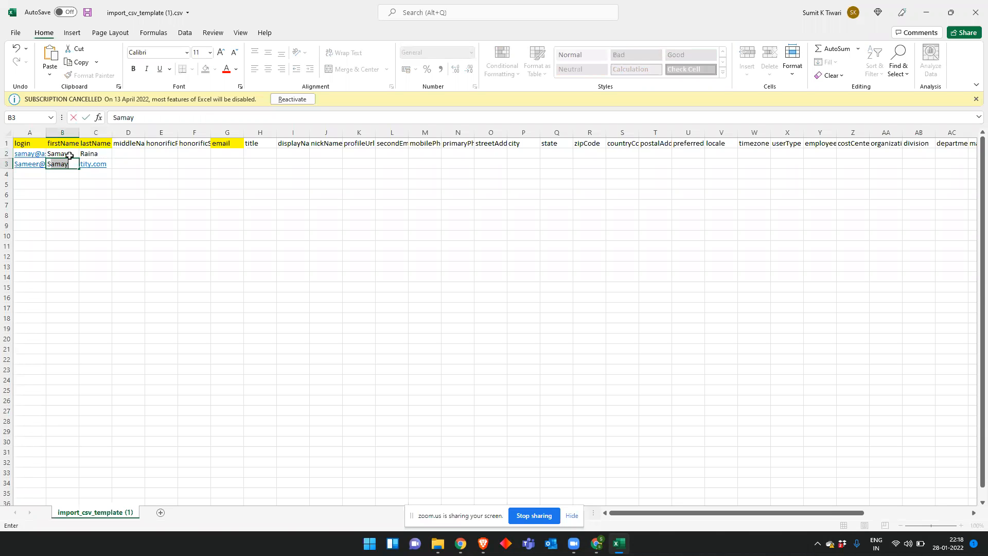
key("Tab")
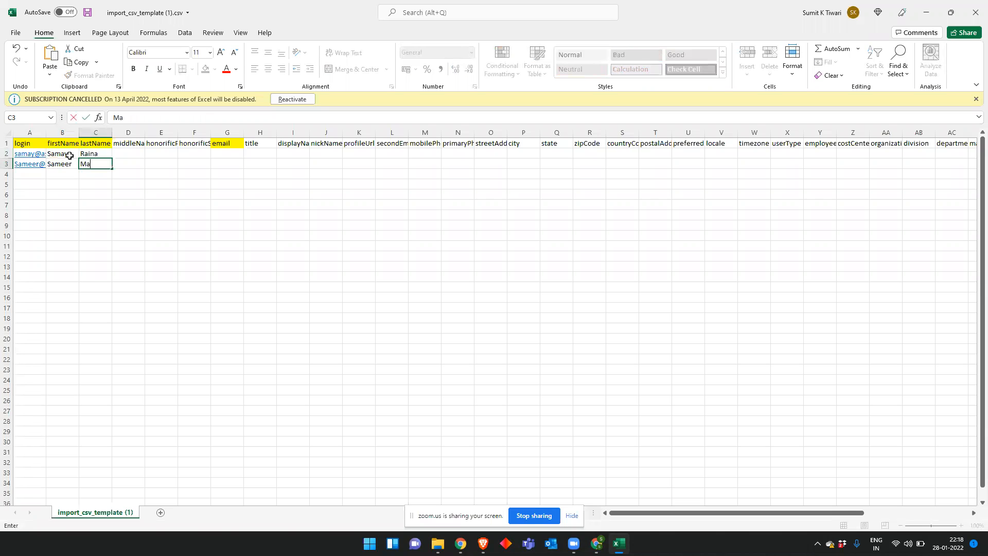
key("Tab")
key("Tab")
key("Tab")
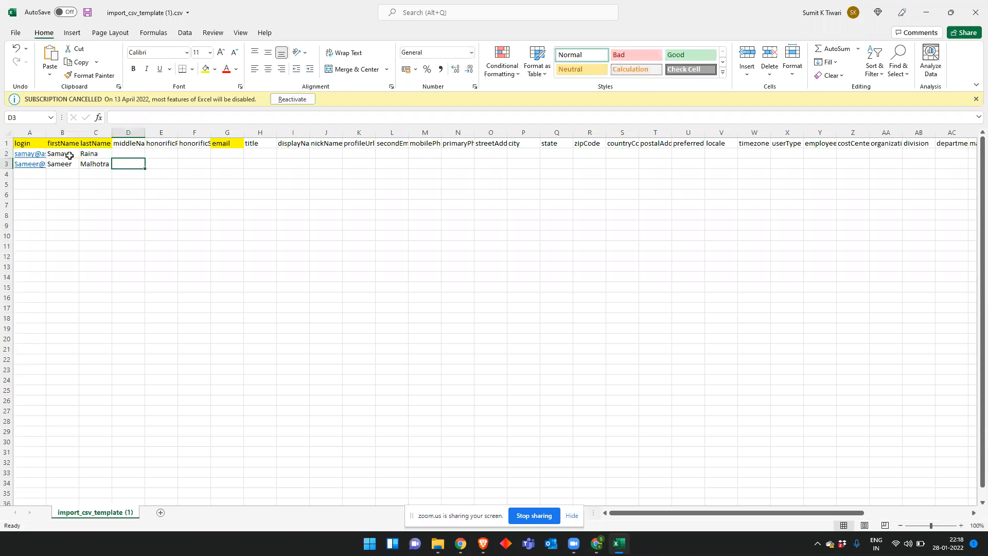
Step: Copy both login addresses into the email column
key("Left")
key("Left")
key("Left")
key("Left")
key("Left")
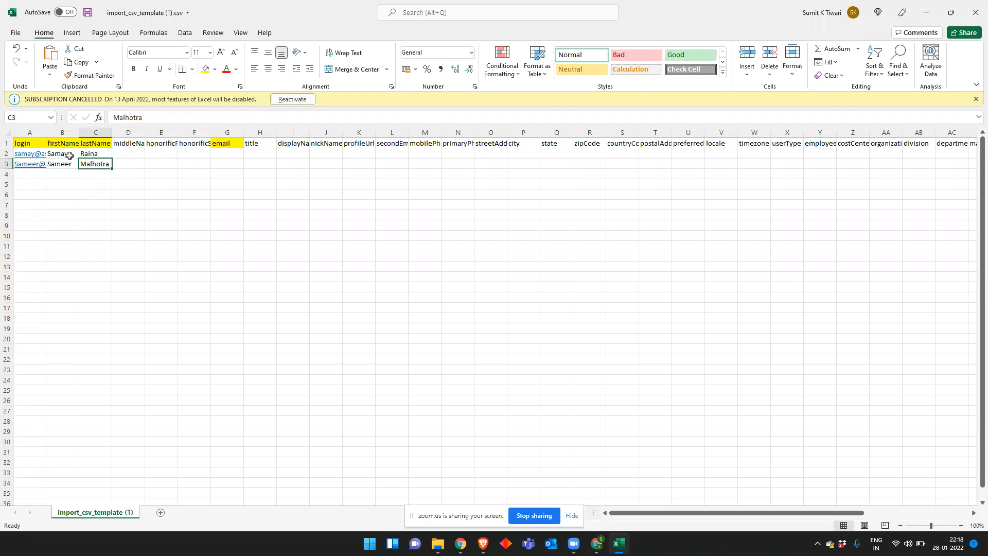
key("Up")
key("Up")
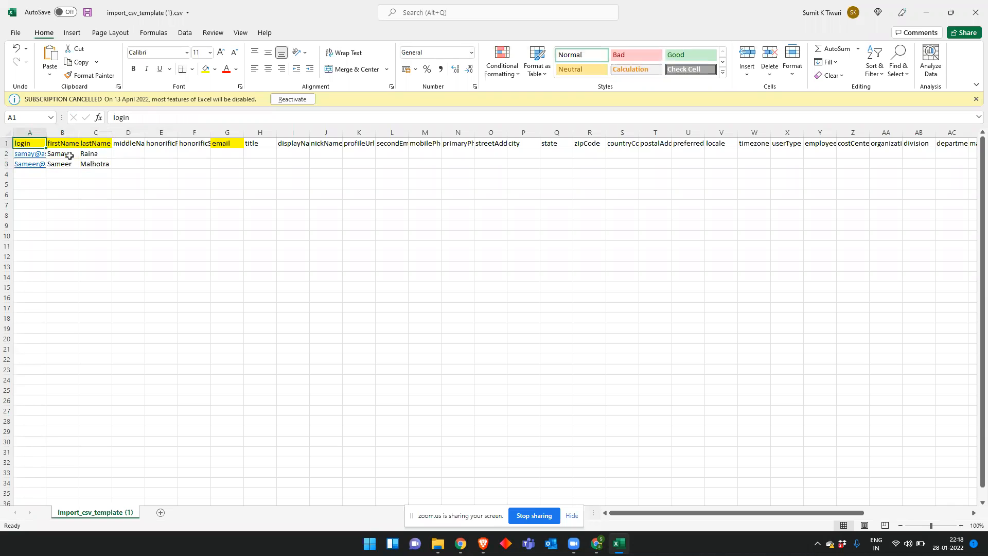
key("Down")
key("shift+Down")
key("ctrl+v")
key("ctrl+c")
key("Right")
key("Right")
key("Right")
key("Right")
key("Right")
key("Right")
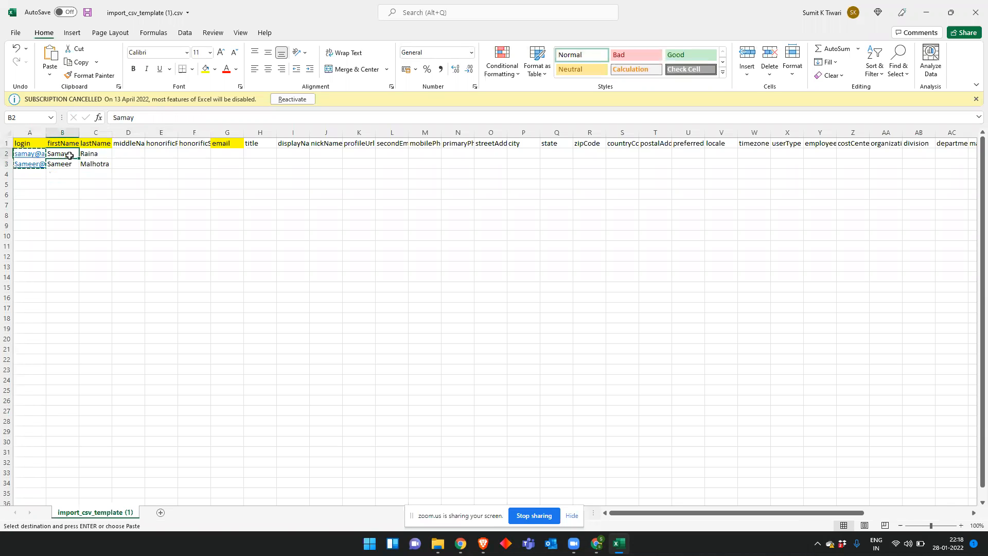
key("ctrl+v")
Step: Add the second user's street address and save the CSV template
key("Right")
key("Right")
key("Right")
key("Right")
key("Right")
key("Right")
key("Right")
key("Right")
key("Right")
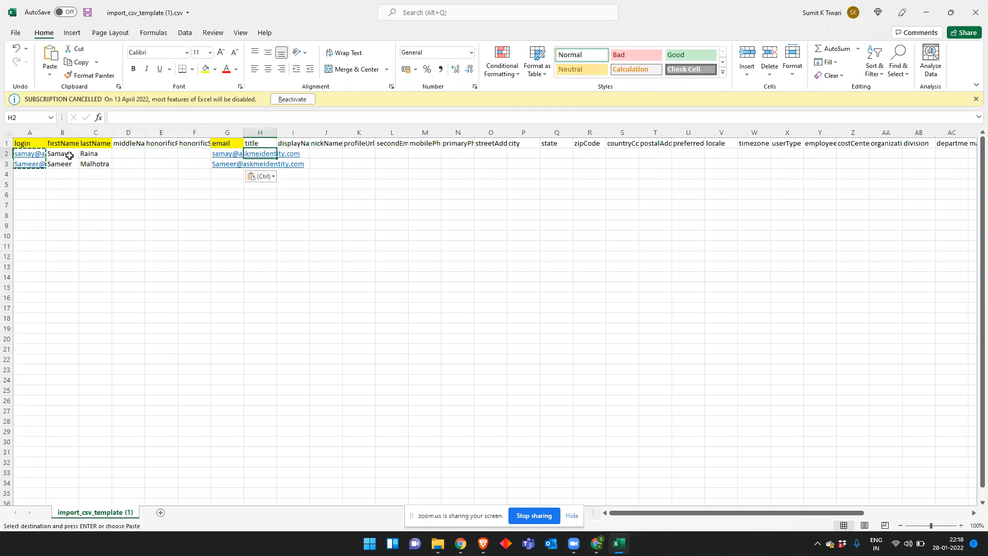
key("Down")
key("Left")
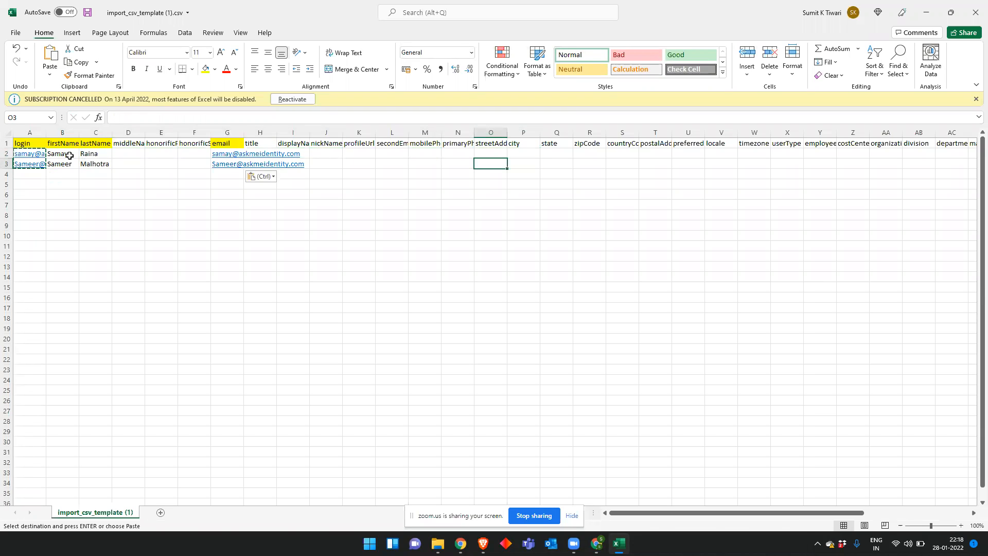
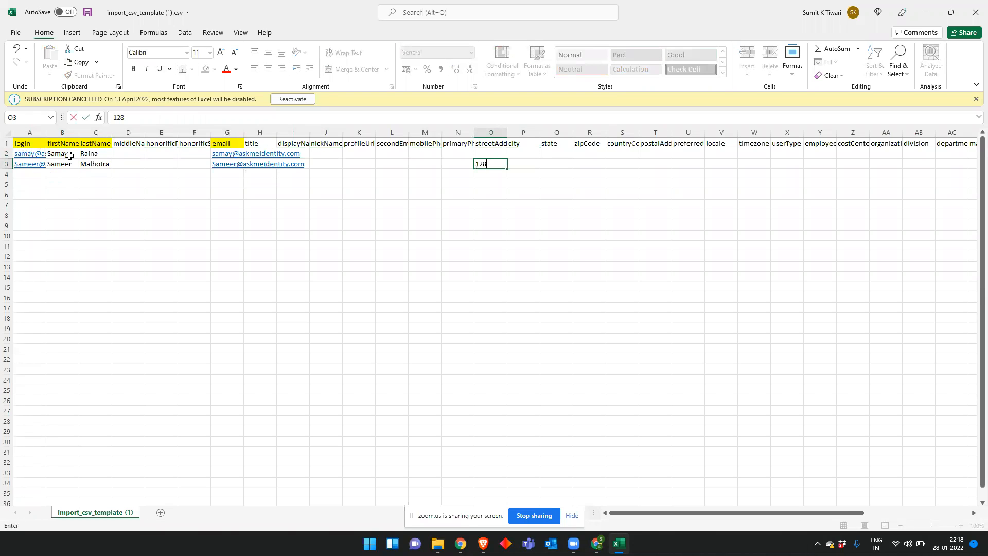
key("Return")
left_click(588, 306)
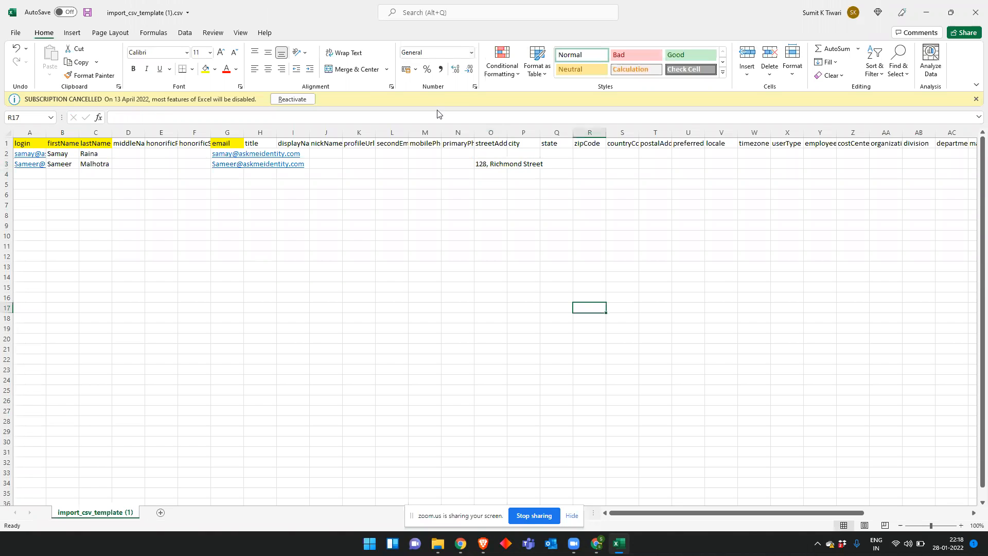
left_click(88, 12)
Step: Close Excel and upload import_csv_template (1).csv from the Downloads folder
left_click(975, 12)
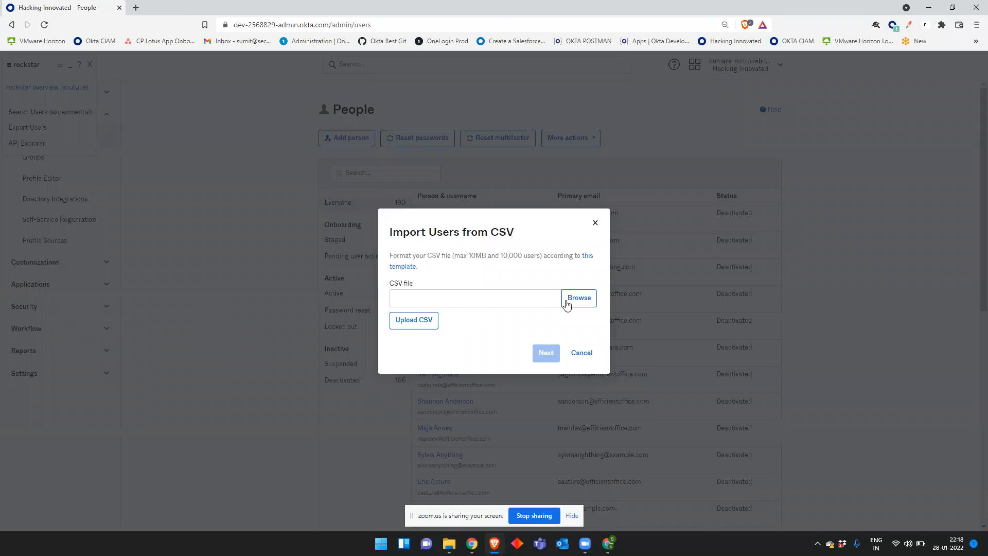
left_click(572, 301)
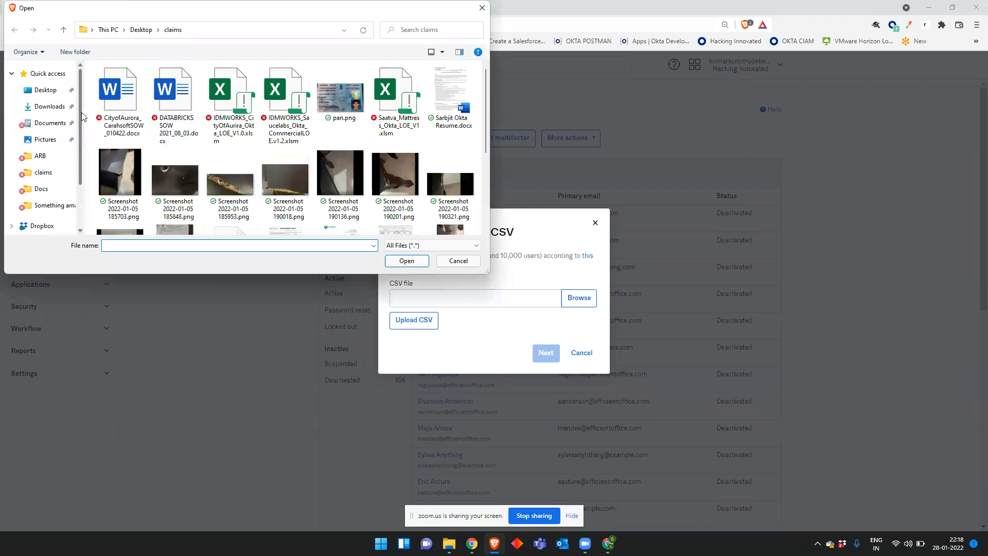
left_click(49, 108)
double_click(115, 100)
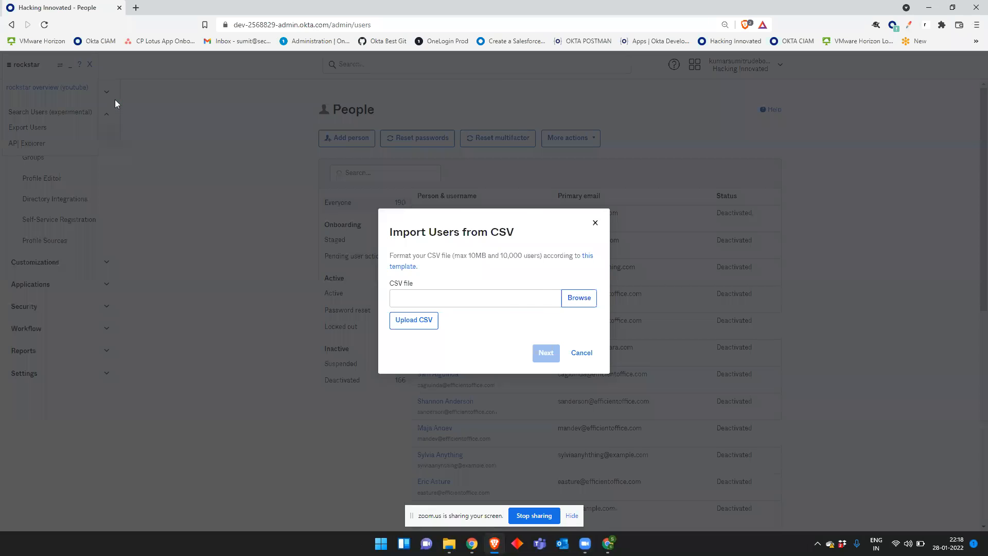
left_click(414, 320)
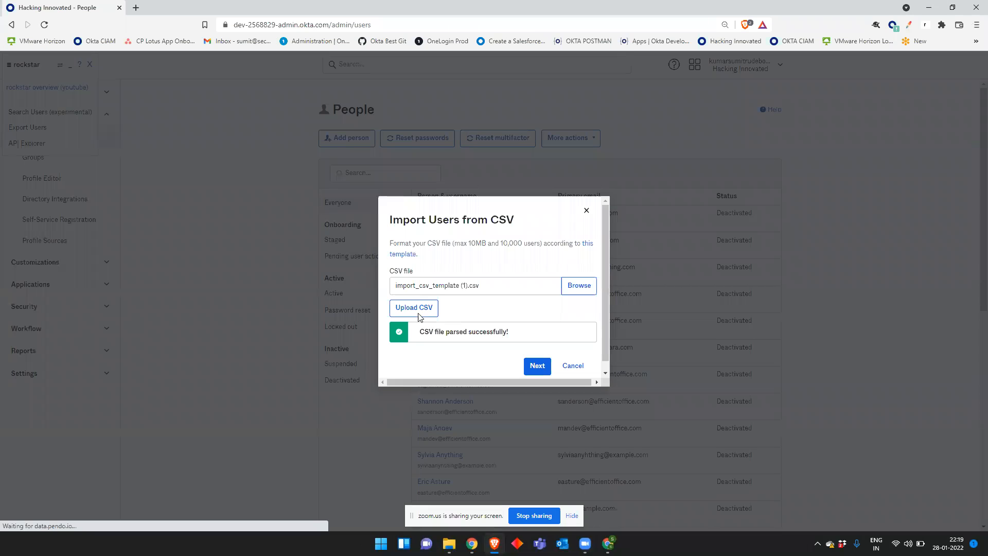
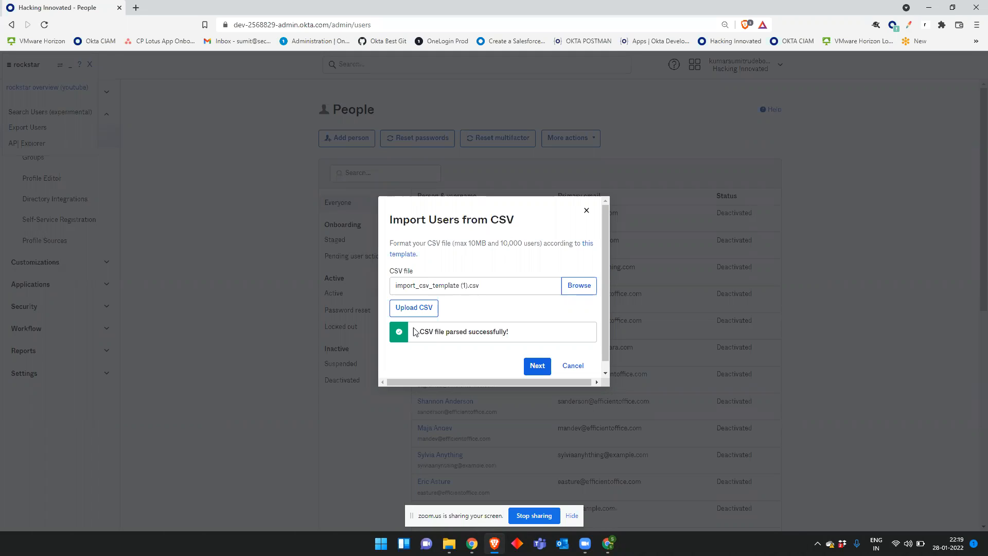
Step: Go past the parsed CSV, leave both import options unchecked, and start importing the users
left_click(541, 360)
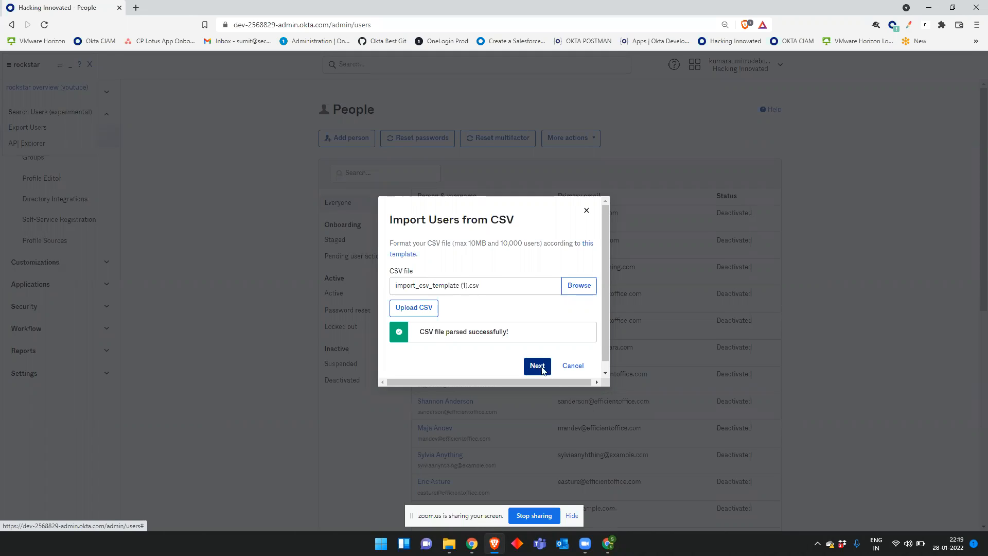
left_click(542, 370)
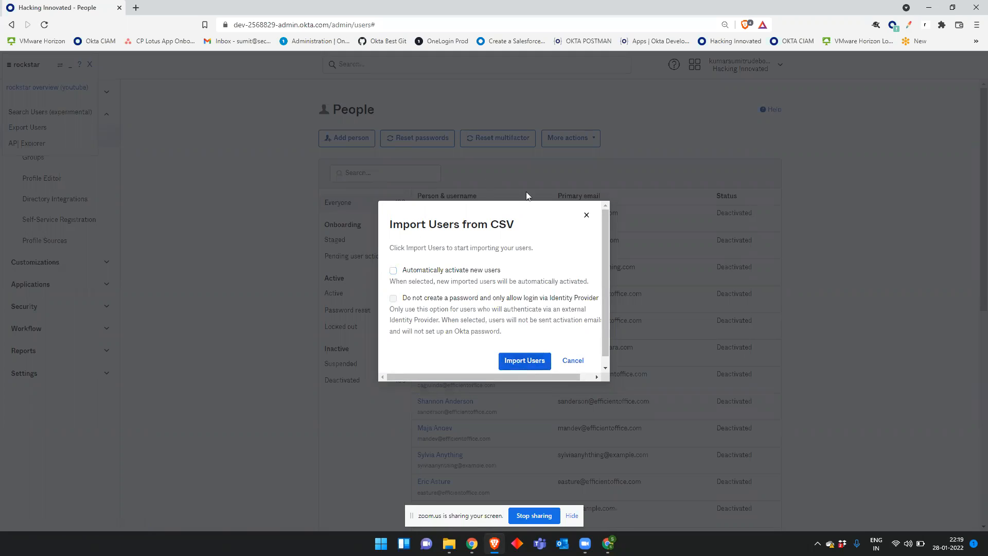
left_click(524, 360)
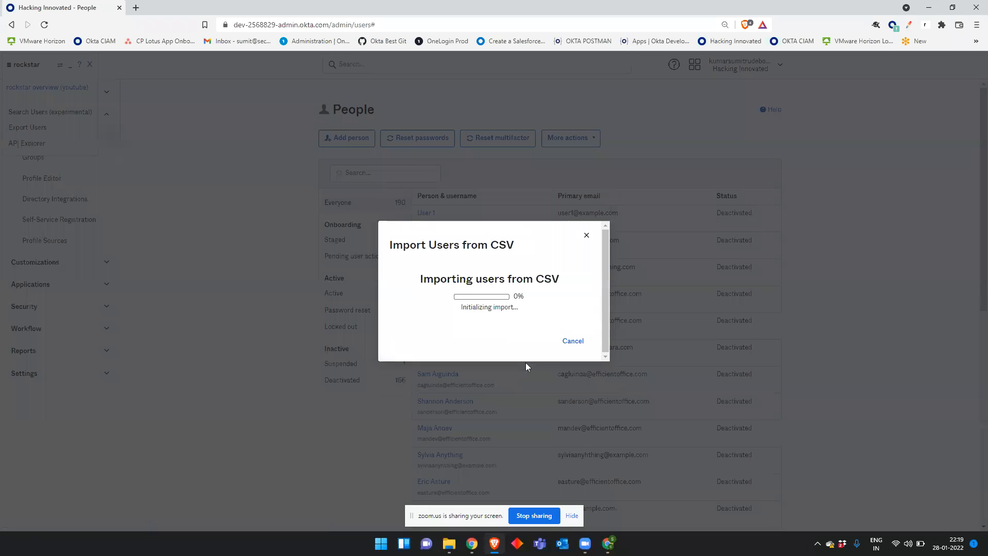
Step: Review the import summary showing 2 new users, the updated and unchanged counts, and 0 errors
left_click_drag(409, 268, 495, 292)
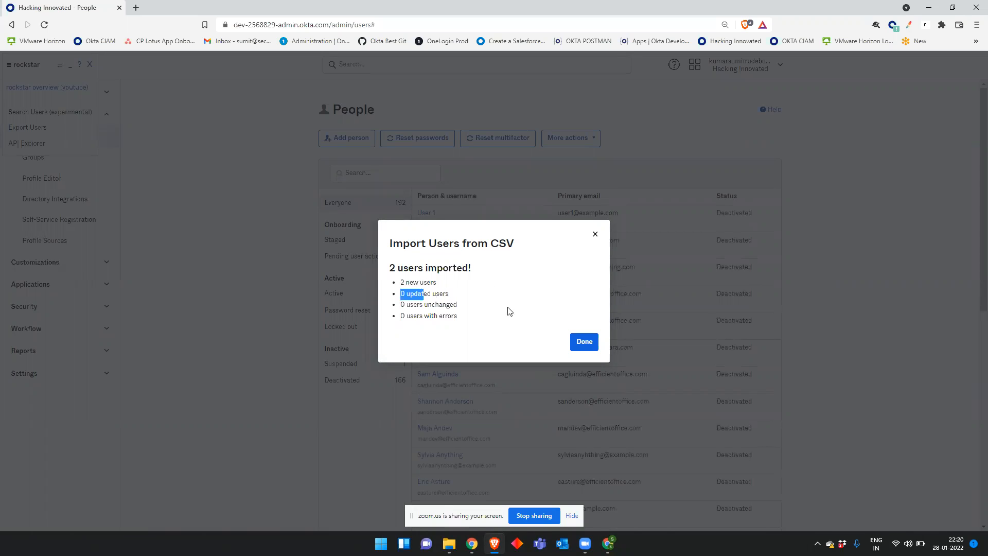
left_click_drag(419, 308, 491, 308)
mouse_move(419, 315)
left_mouse_down()
mouse_move(476, 316)
mouse_move(465, 322)
mouse_move(410, 303)
left_mouse_up()
left_click_drag(398, 266, 531, 272)
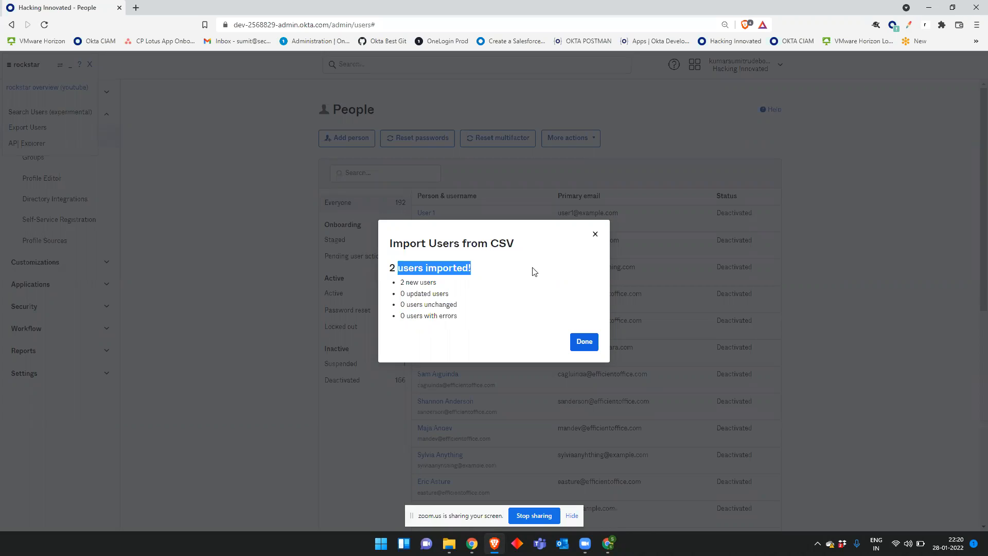
left_click(535, 304)
left_click_drag(404, 283, 475, 286)
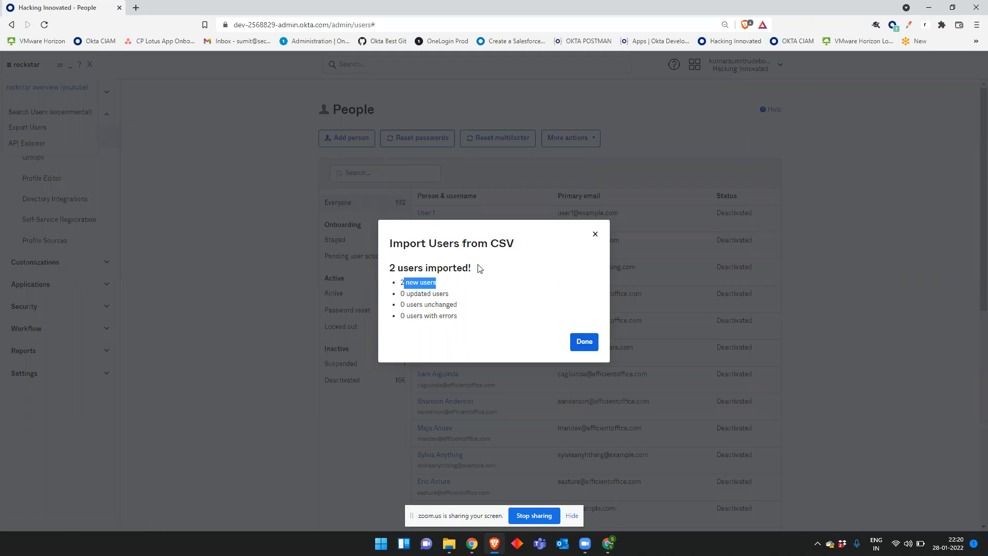
left_click(499, 297)
Step: Search People for each new user to confirm they are Staged, then clear the search
left_click(584, 342)
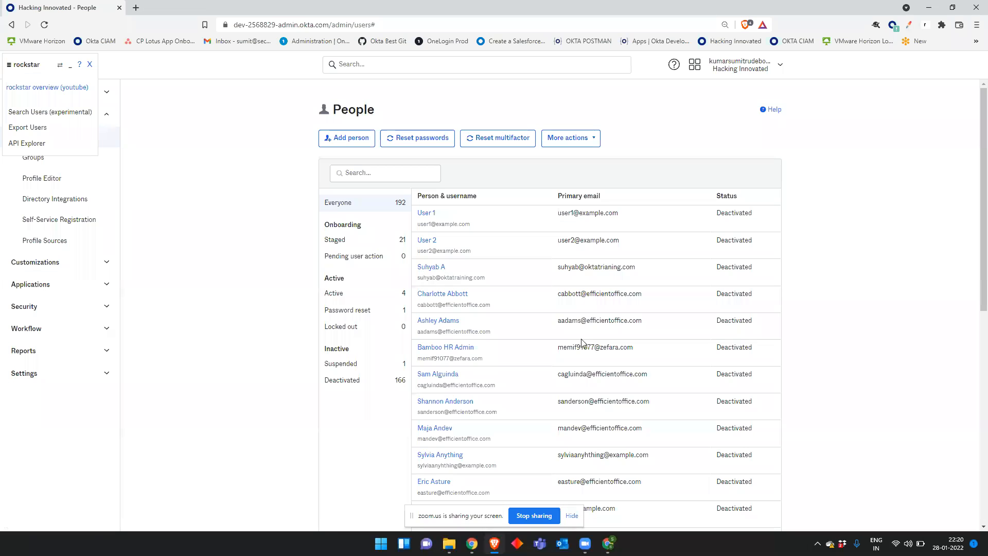
left_click(370, 174)
type("Sameer")
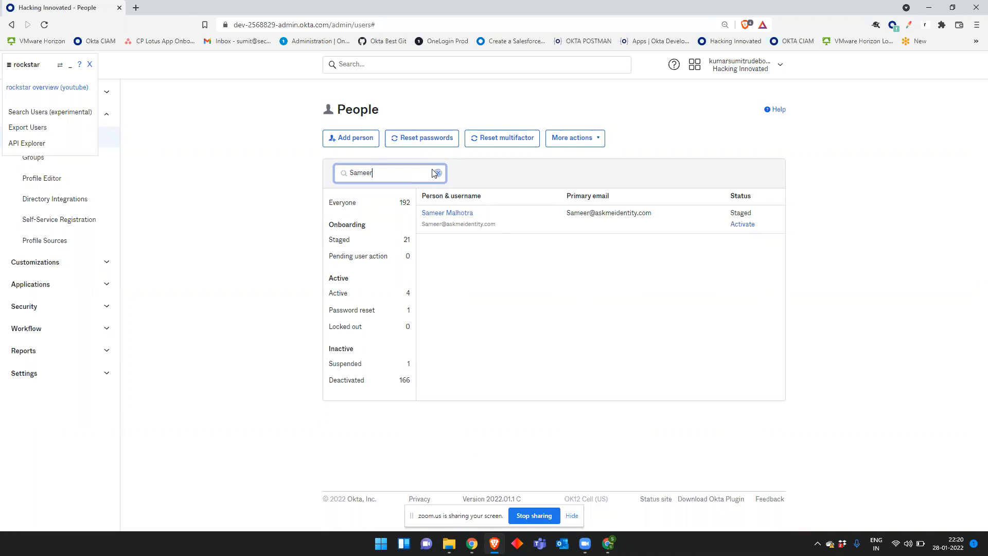
key("BackSpace")
key("BackSpace")
key("BackSpace")
type("ay")
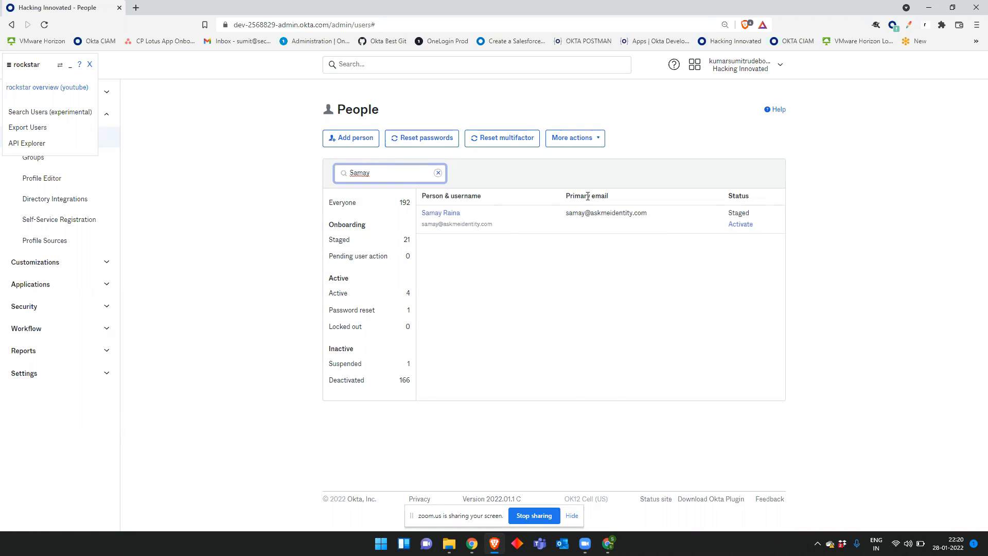
left_click(598, 296)
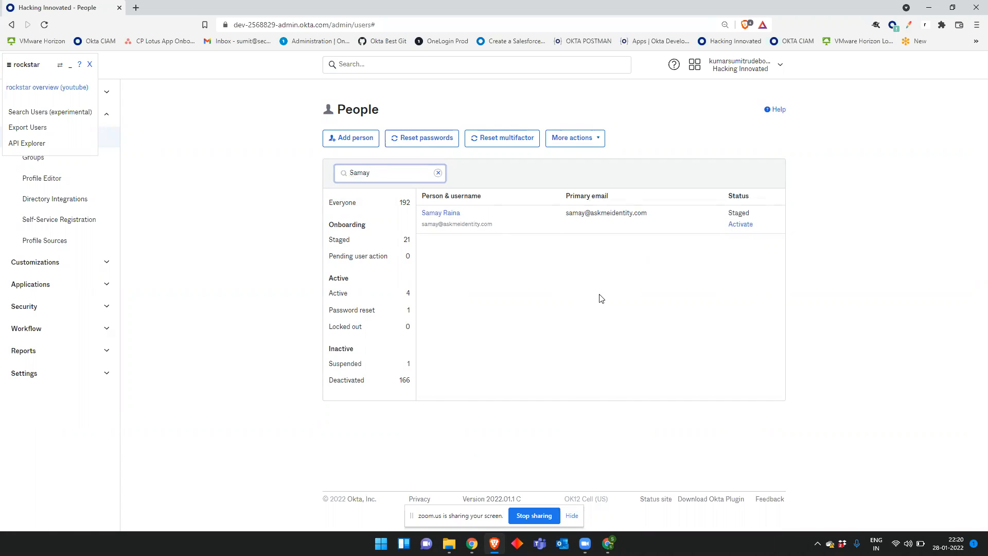
left_click(438, 172)
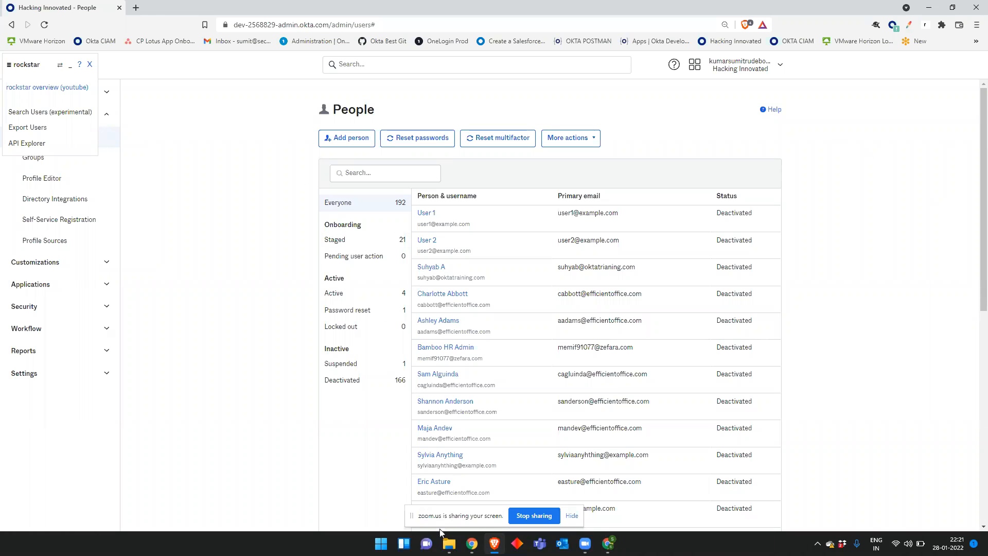
Step: Open import_csv_template (1).csv from the Downloads folder in Excel
left_click(447, 552)
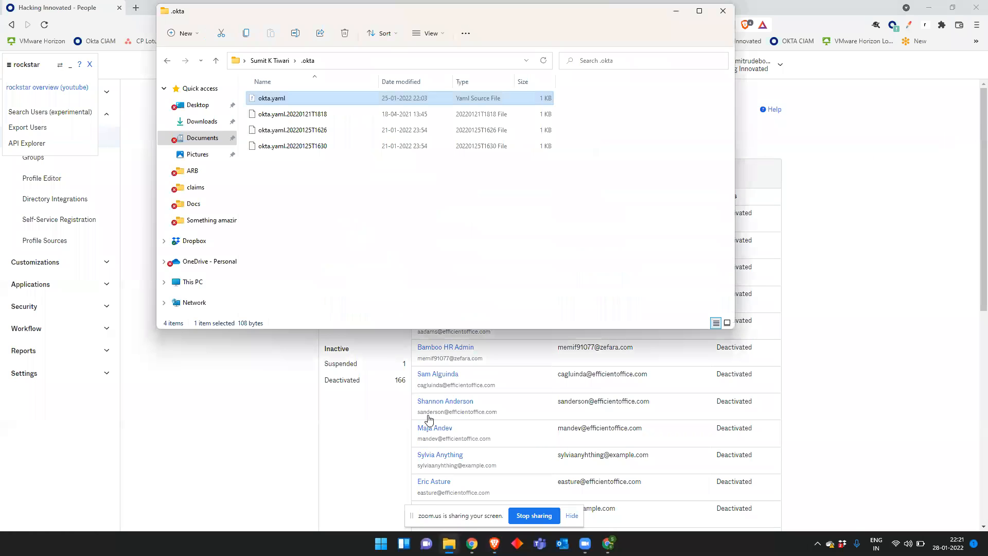
left_click(211, 121)
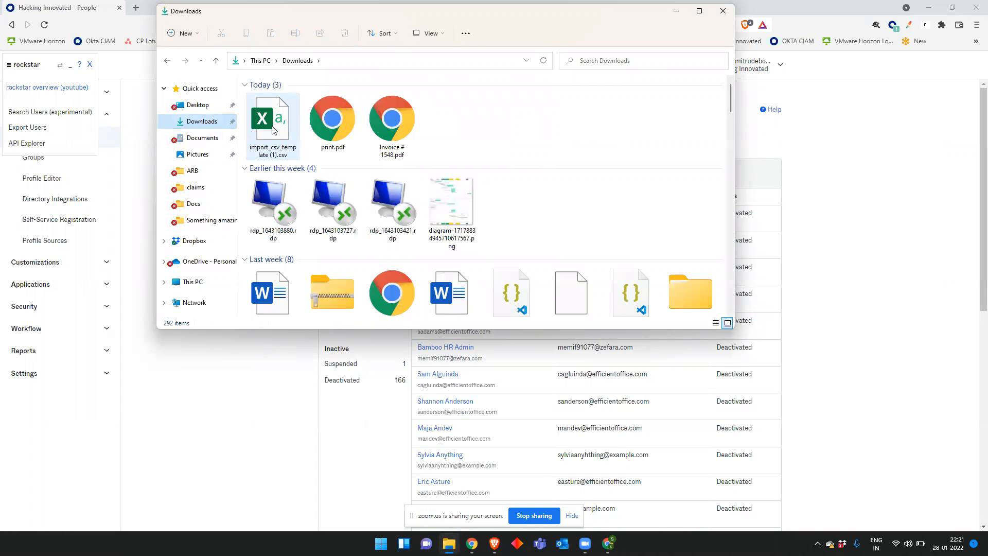
left_click(272, 130)
double_click(272, 130)
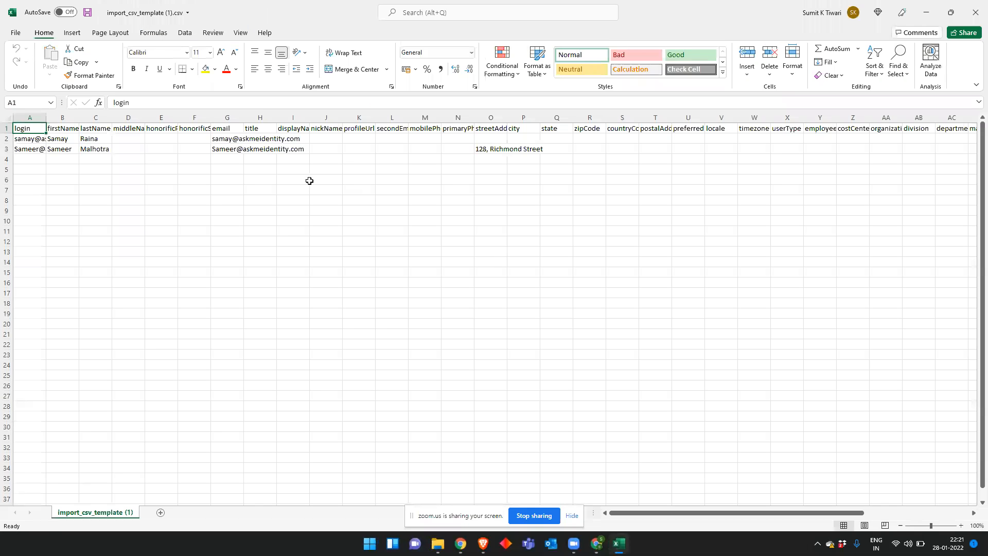
Step: Change the second user's street address and set their country code to US
left_click(541, 326)
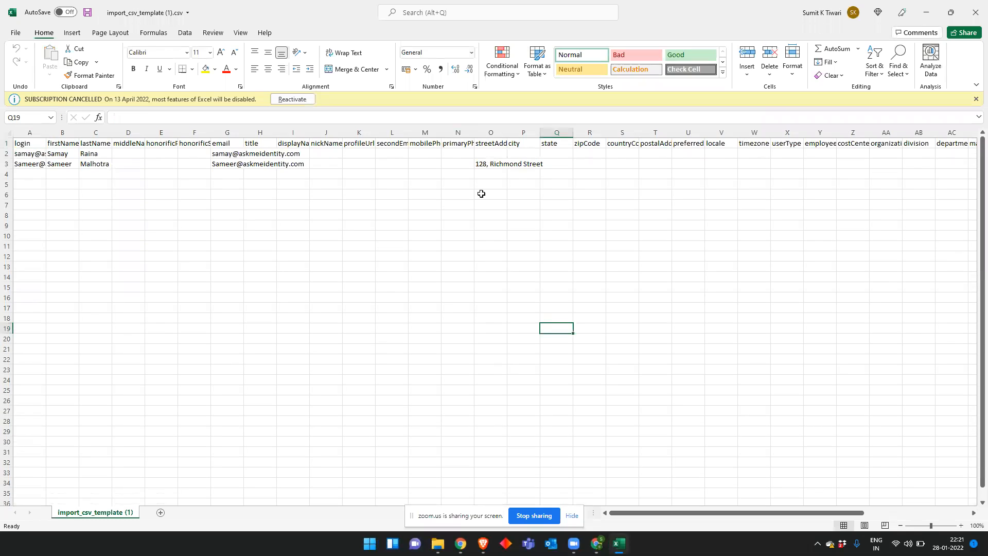
left_click(488, 163)
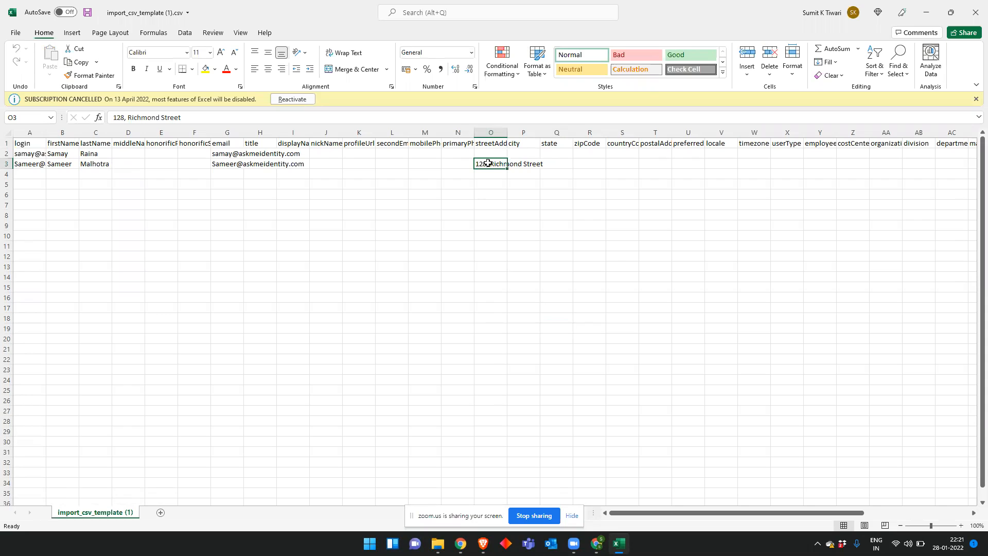
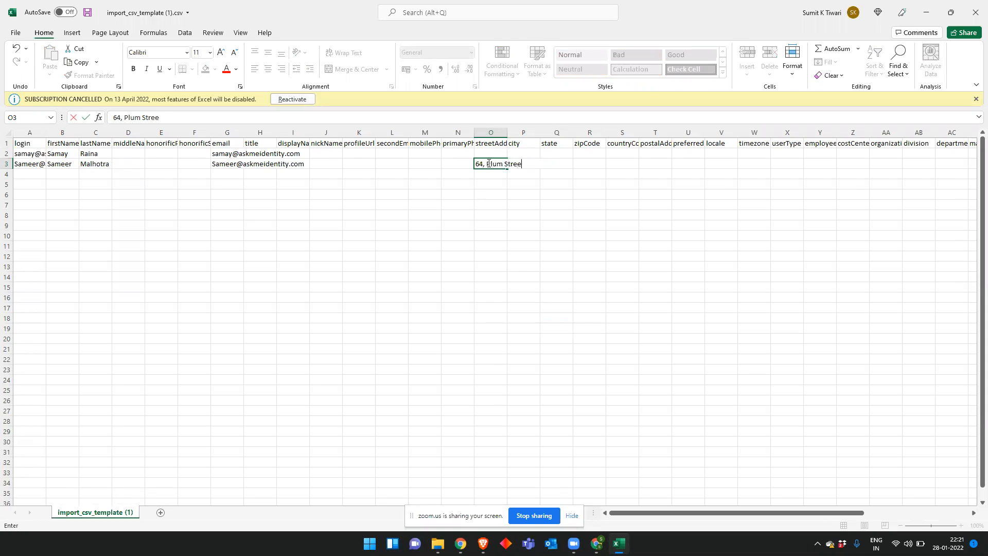
key("Tab")
key("Tab")
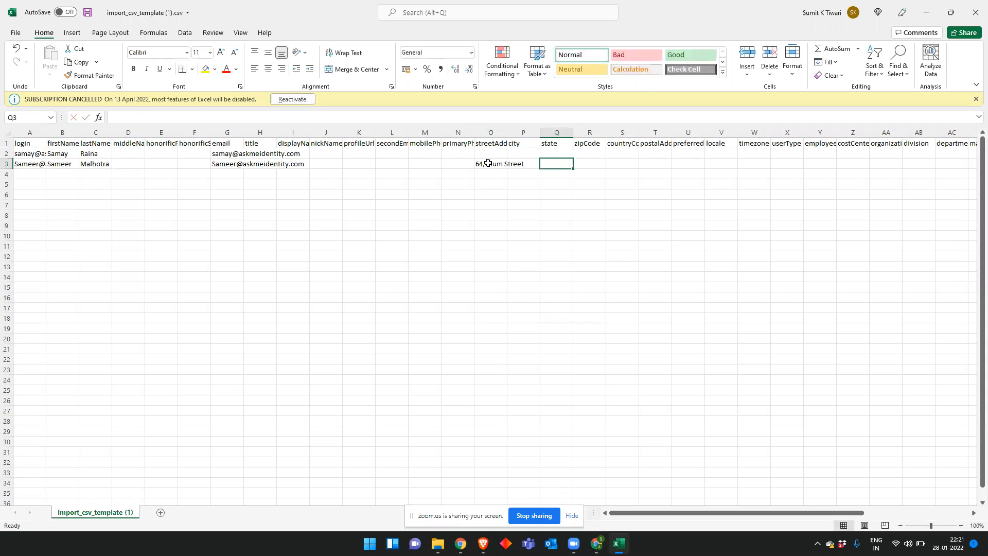
key("Tab")
key("Tab")
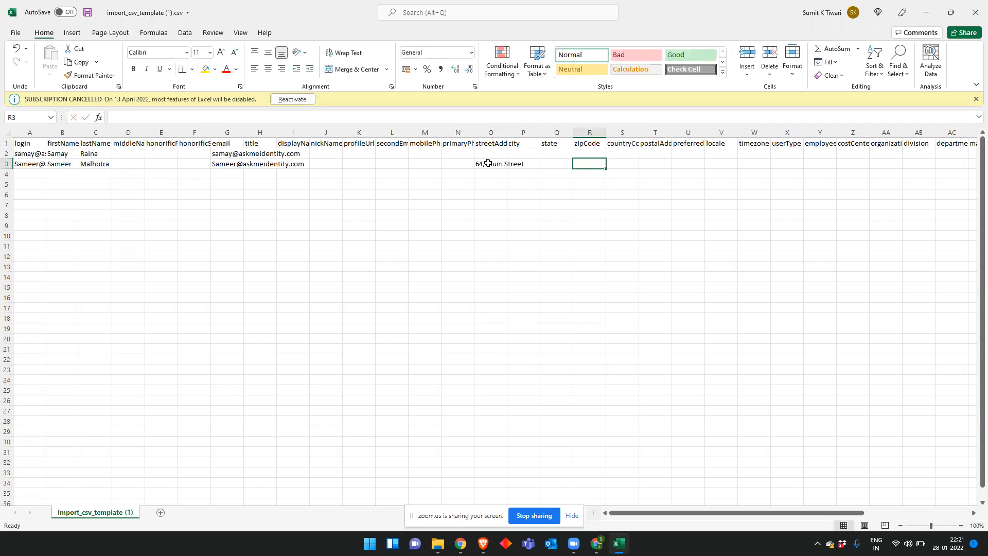
type("US")
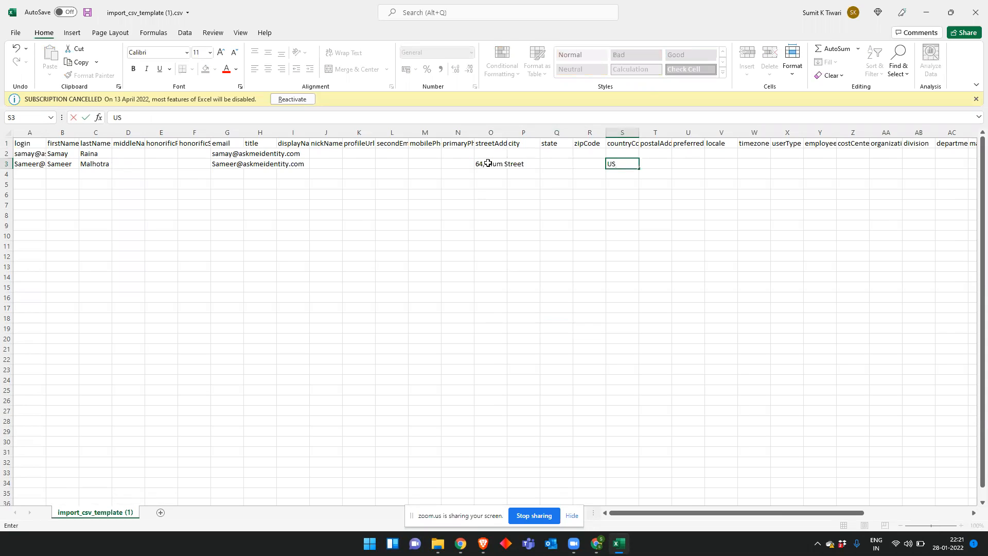
key("Return")
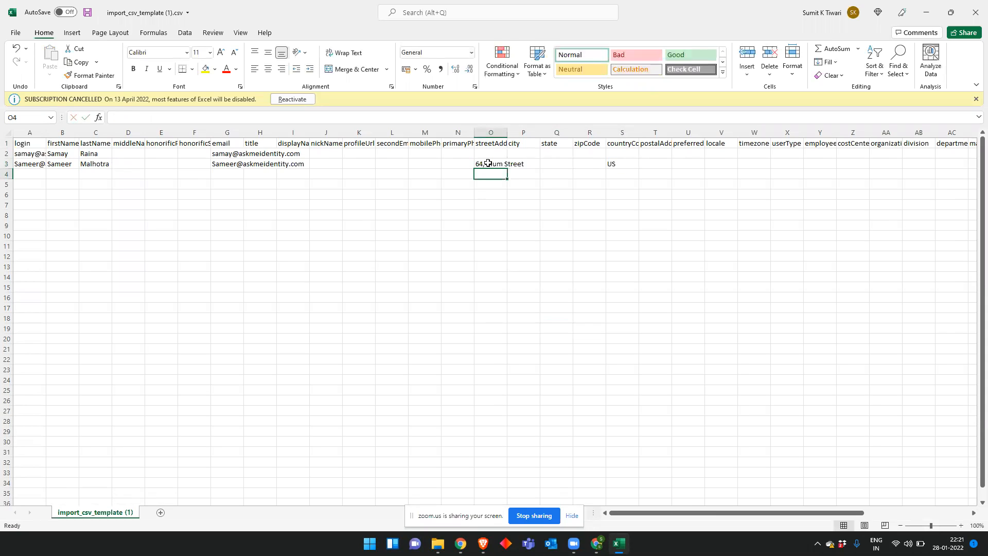
Step: Change the first user's last name in C2, save the CSV, and close Excel
left_click(105, 154)
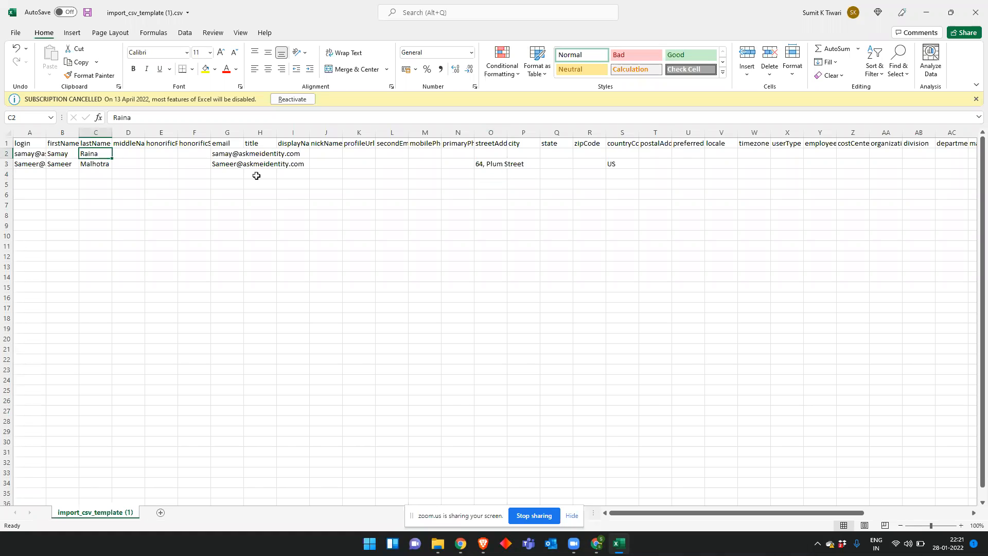
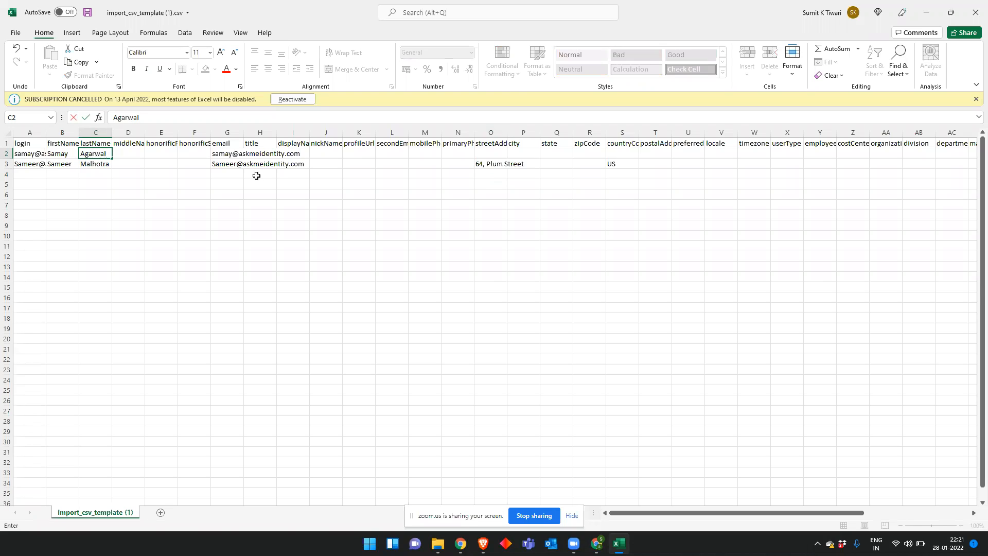
key("Tab")
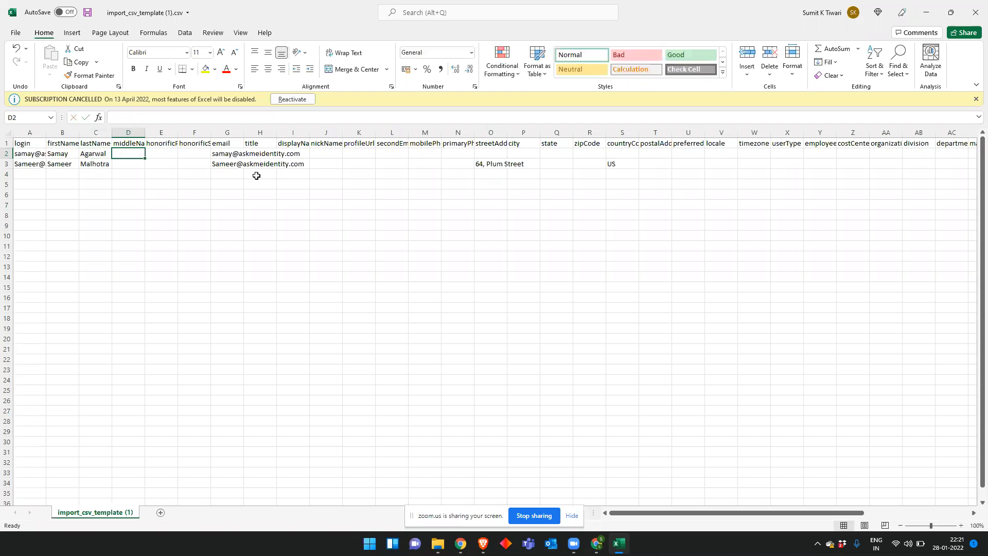
left_click(380, 298)
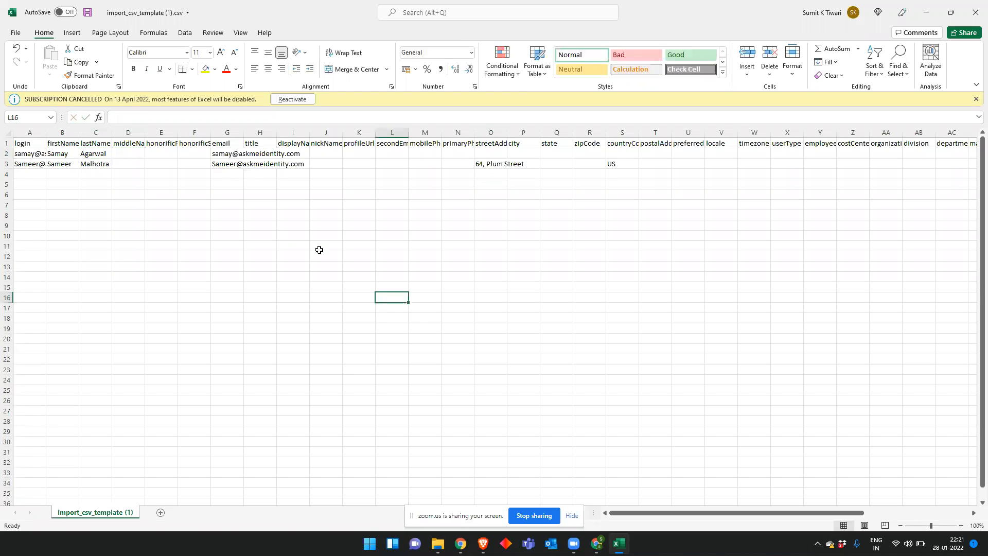
left_click(88, 13)
left_click(974, 13)
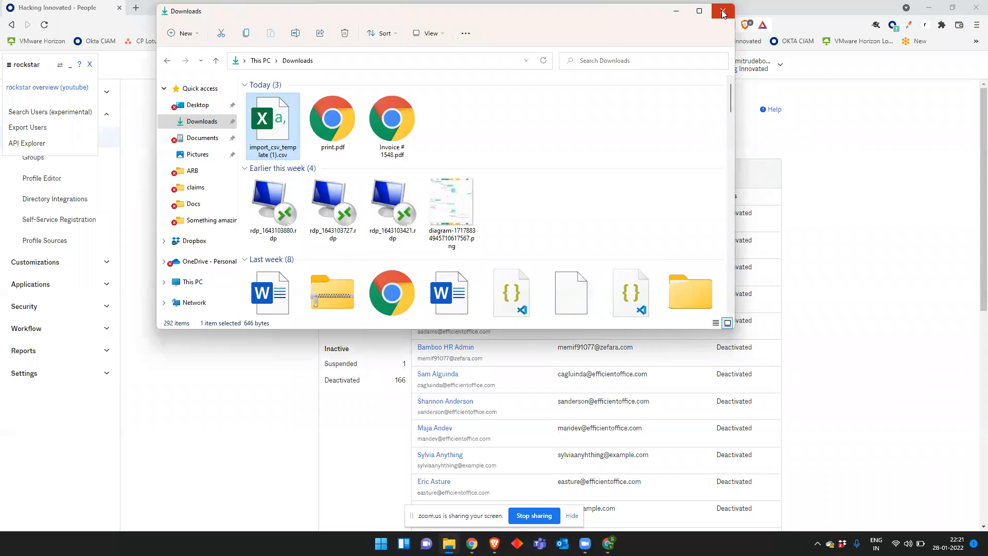
Step: Start a new Import Users from CSV and upload the edited CSV file
left_click(723, 12)
left_click(565, 140)
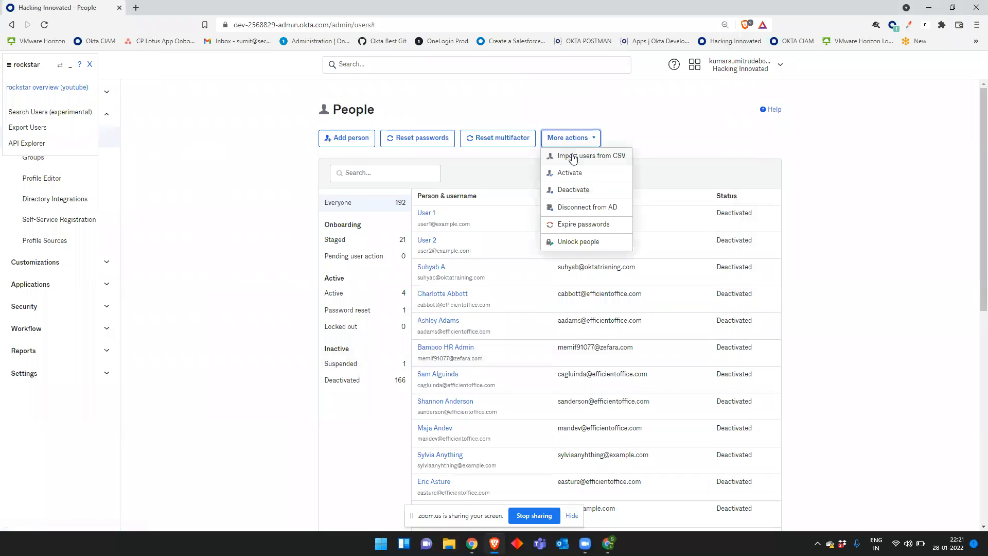
left_click(566, 154)
left_click(579, 298)
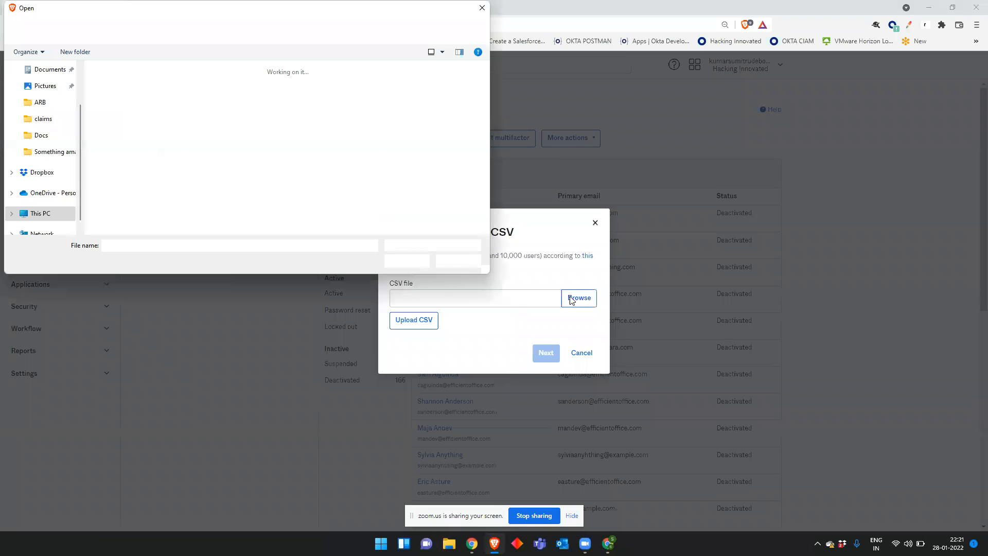
double_click(113, 104)
left_click(423, 323)
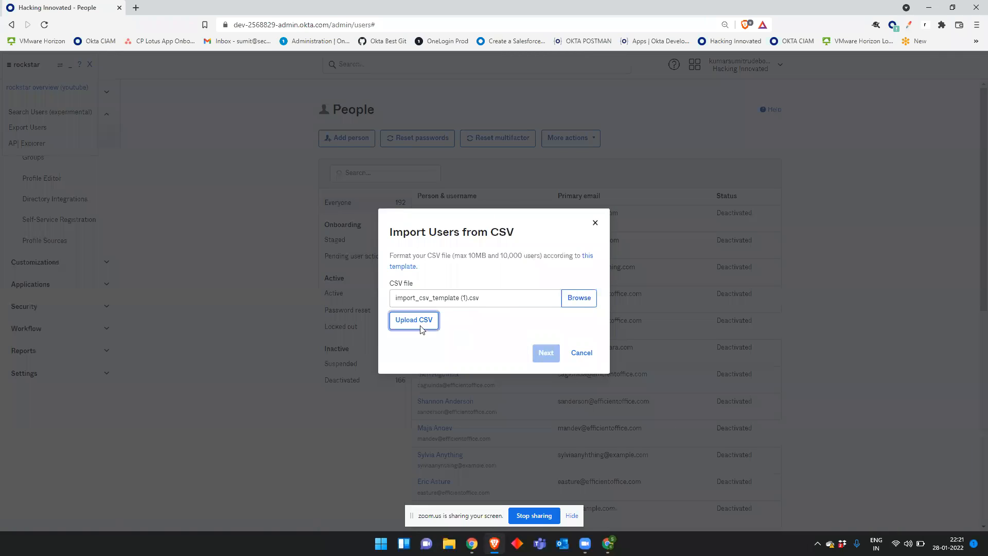
Step: Run the import, confirm 2 updated users with 0 errors, and close the summary
left_click(524, 363)
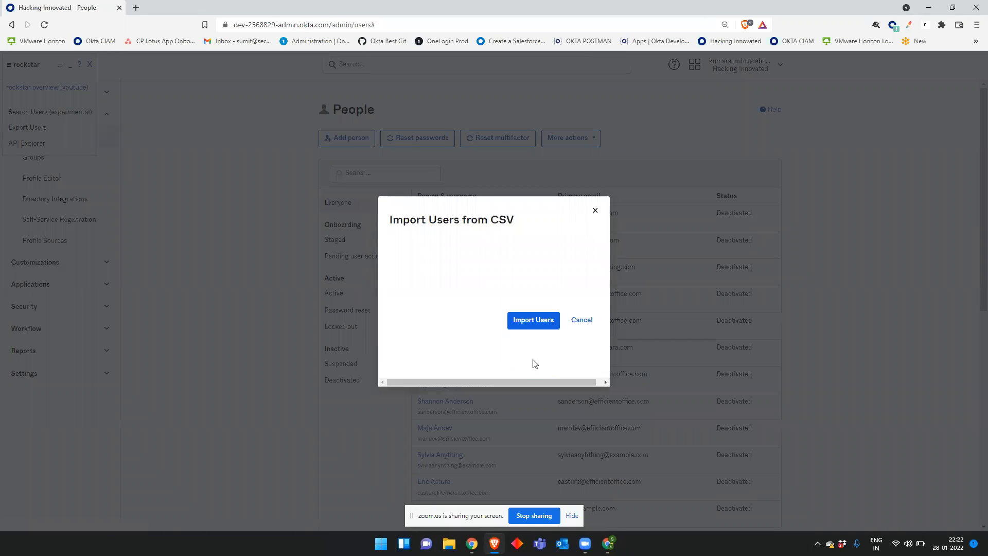
left_click(506, 363)
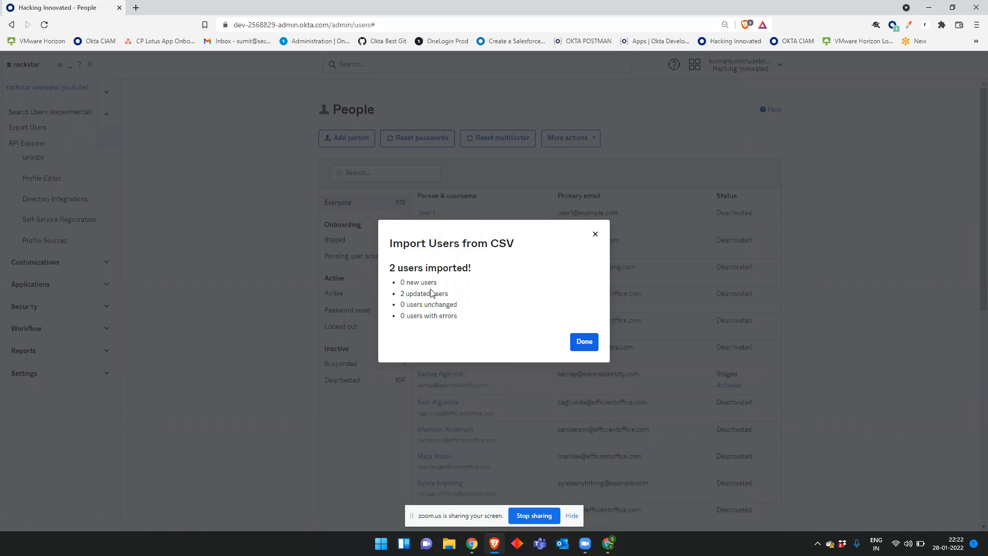
left_click_drag(449, 294, 403, 293)
left_click(589, 349)
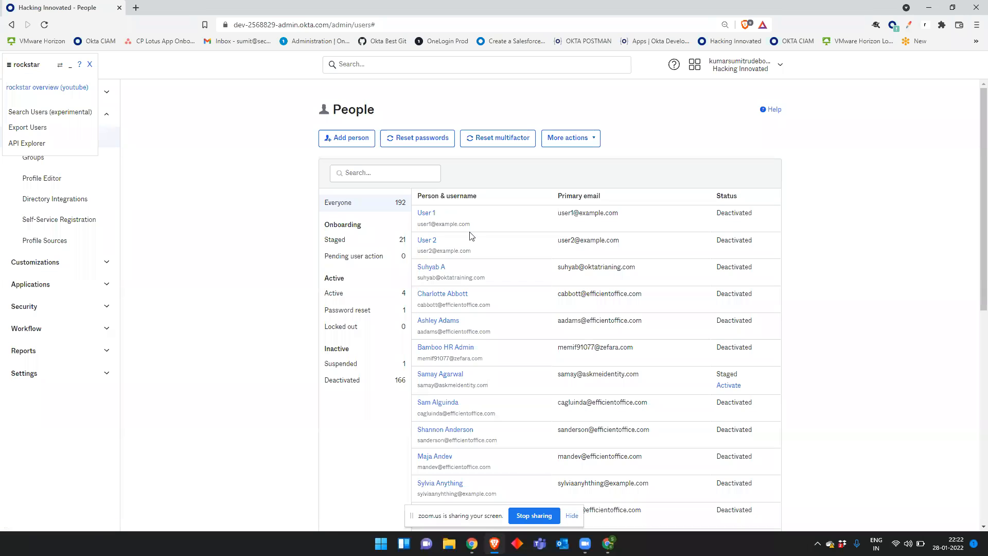
left_click(406, 178)
type("s")
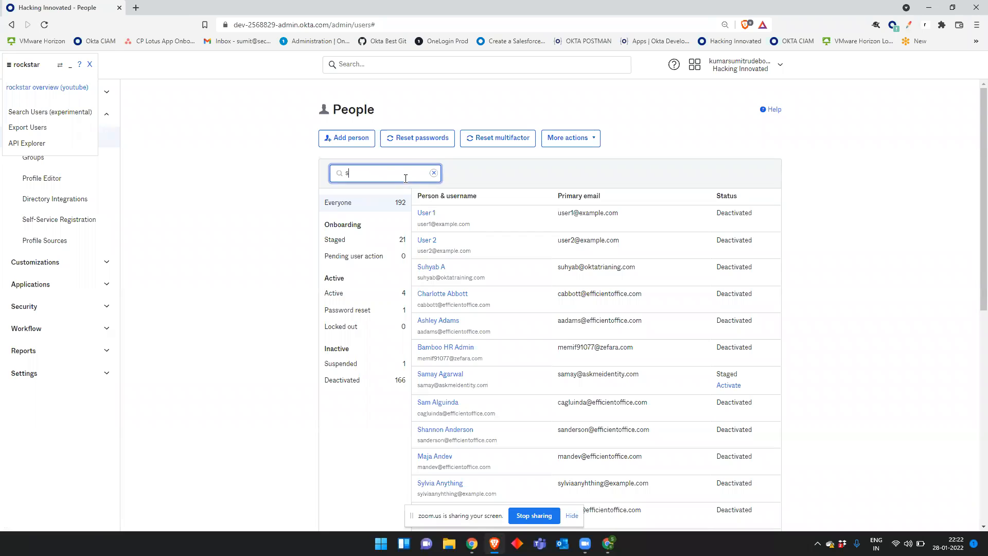
type("ameer")
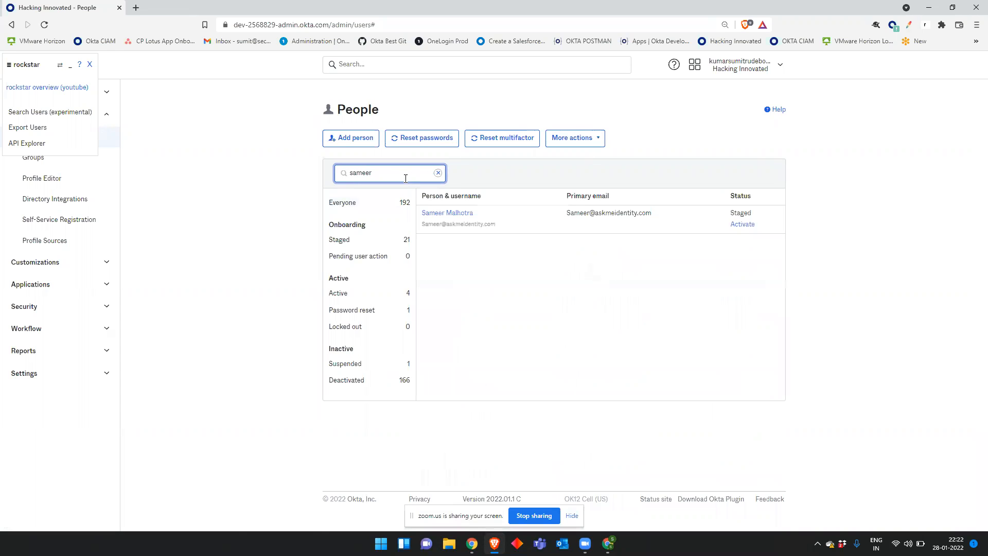
left_click(449, 214)
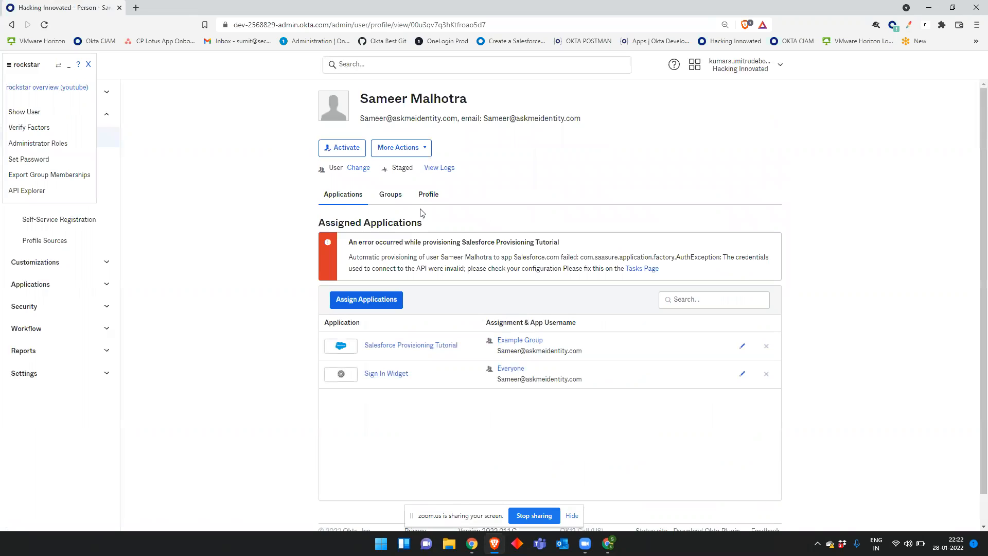
left_click(430, 196)
scroll(470, 243, "down", 5)
left_click_drag(534, 373, 440, 372)
scroll(489, 352, "down", 6)
scroll(489, 352, "up", 11)
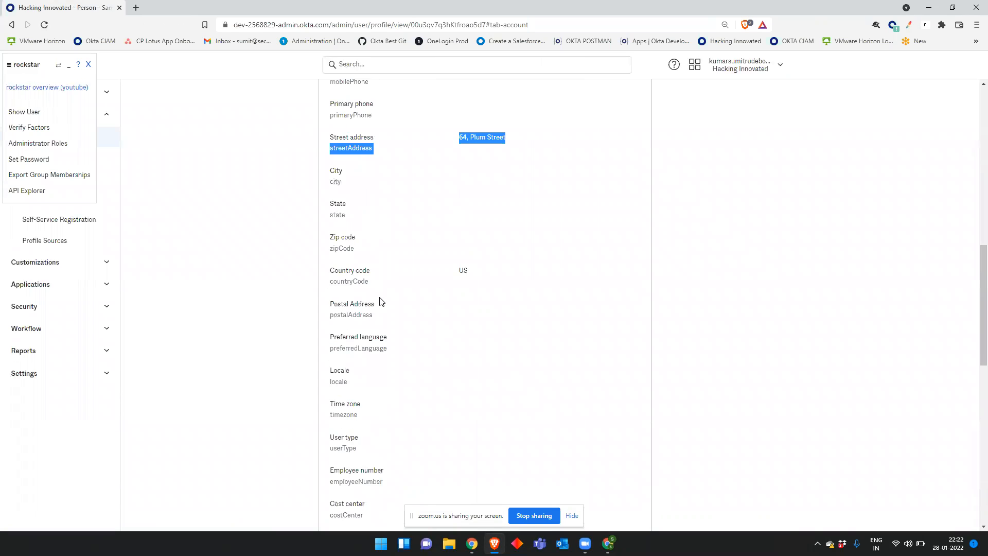
left_click(88, 65)
left_click(57, 140)
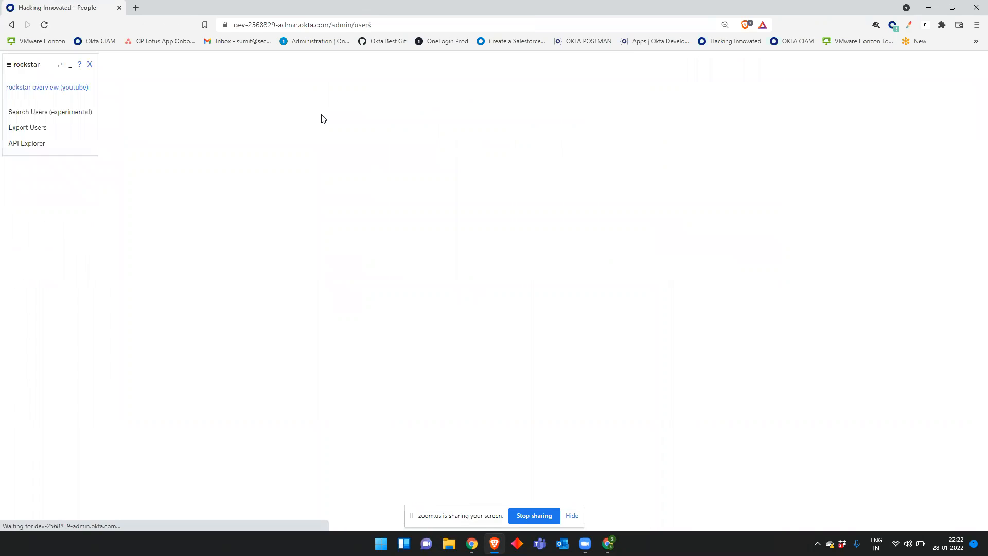
left_click(377, 172)
type("samay")
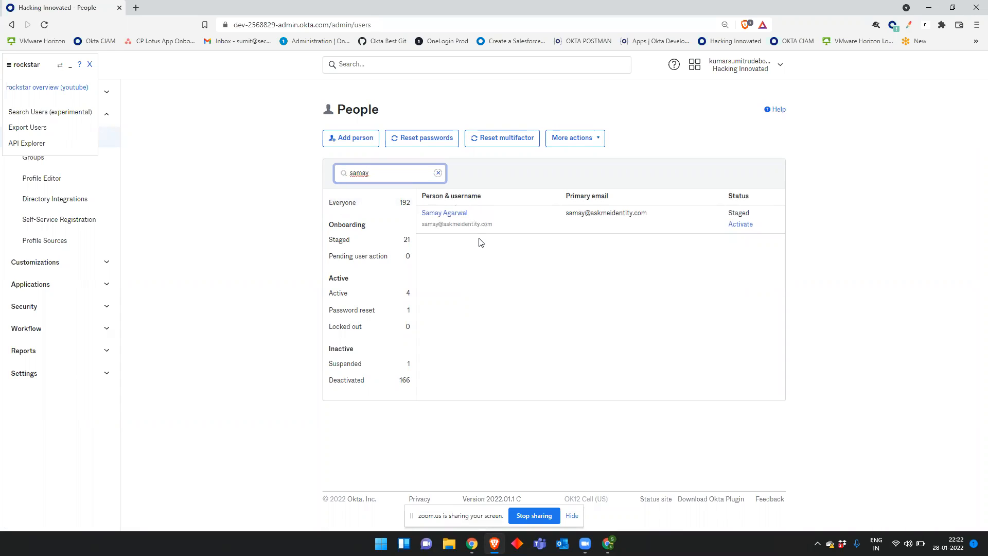
left_click(458, 221)
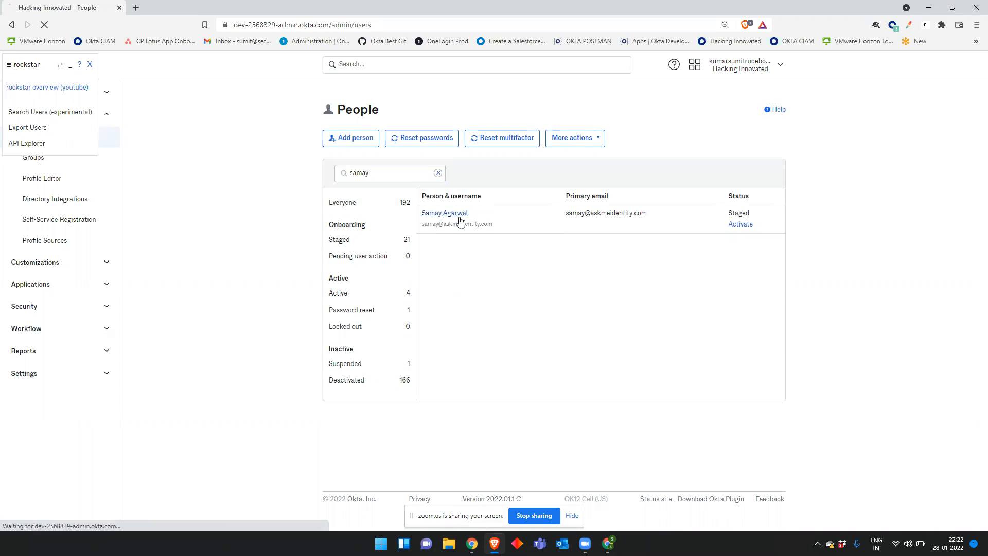
left_click(433, 194)
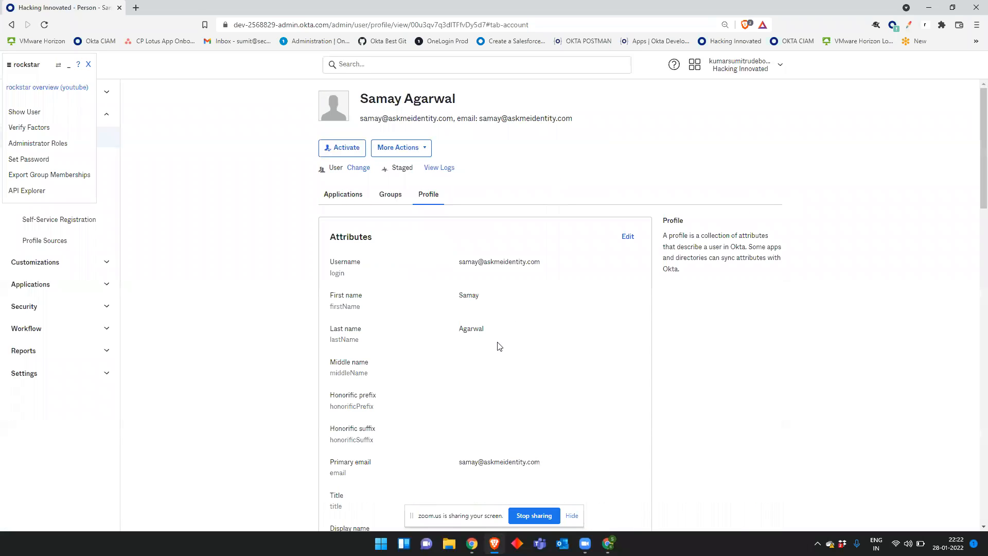
left_click_drag(520, 334, 466, 330)
left_click(585, 335)
left_click(88, 65)
left_click(72, 137)
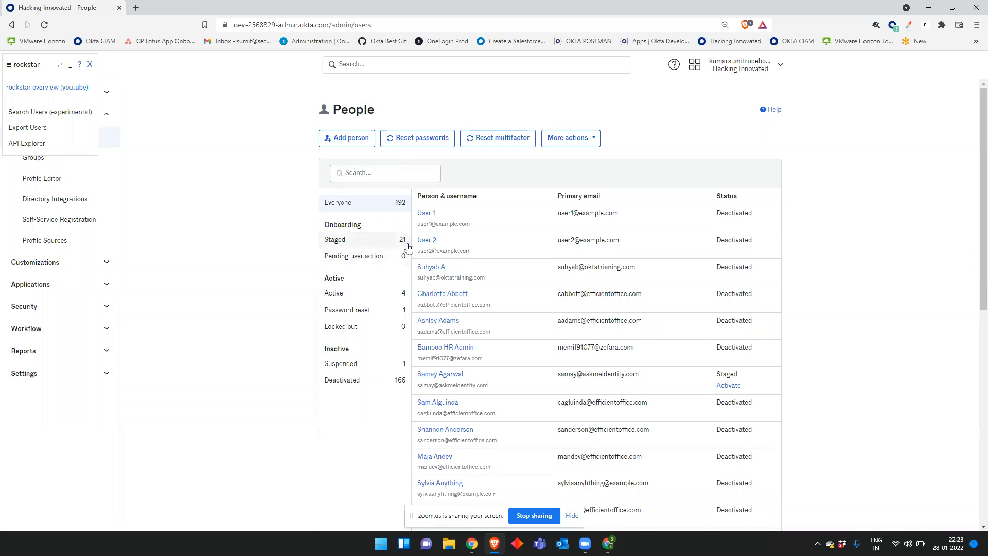
left_click(445, 381)
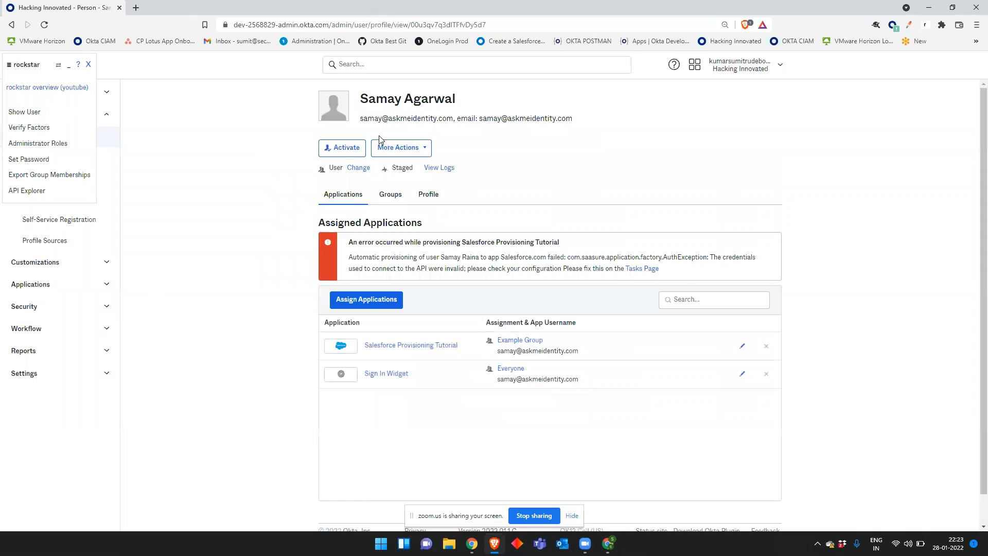
left_click(89, 69)
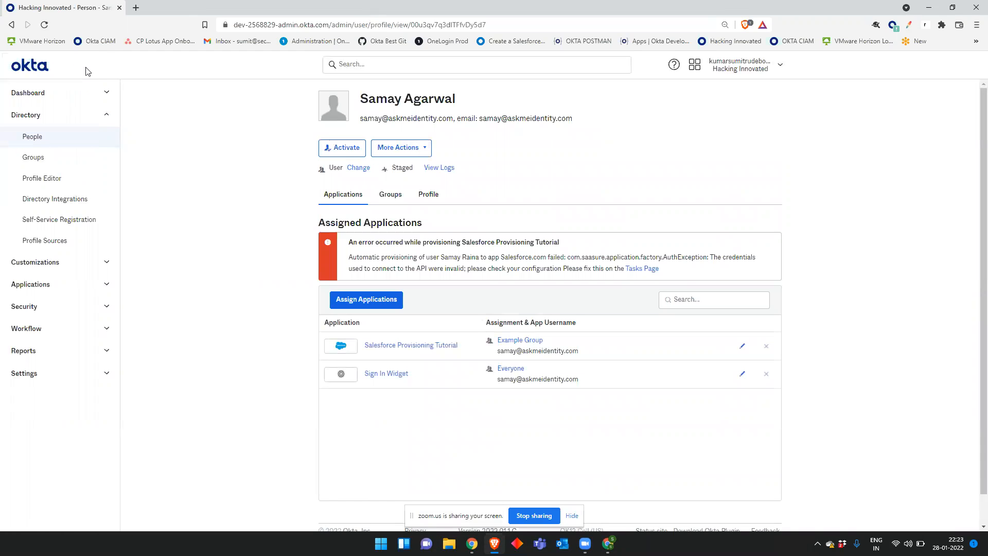
left_click(45, 143)
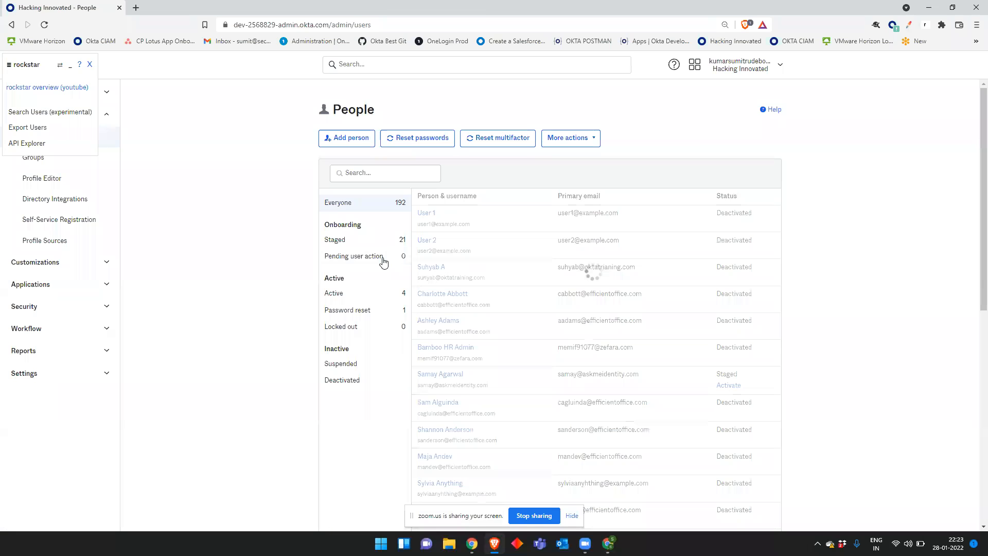
Step: Open Reset passwords, list users of All statuses, and tick deactivated users for reset
left_click(392, 139)
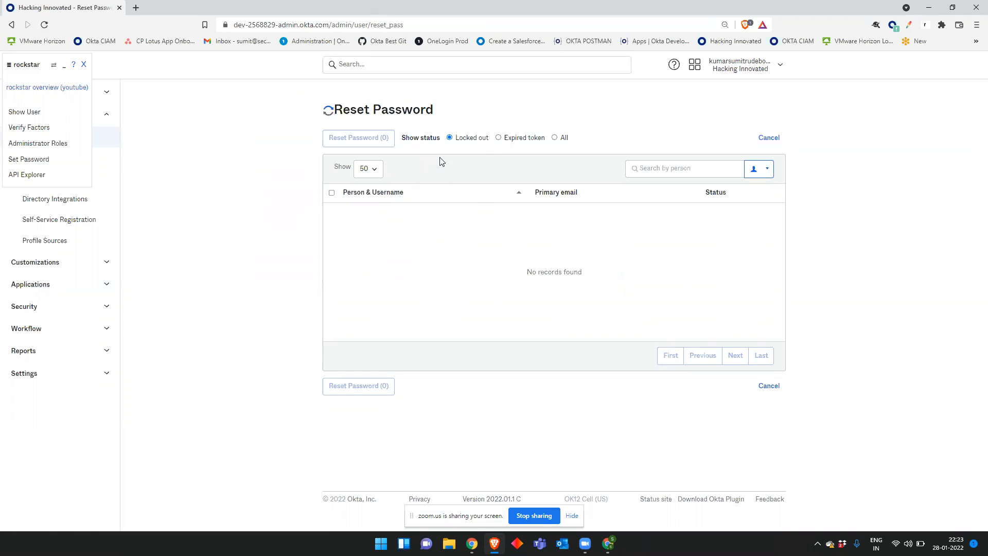
left_click(555, 139)
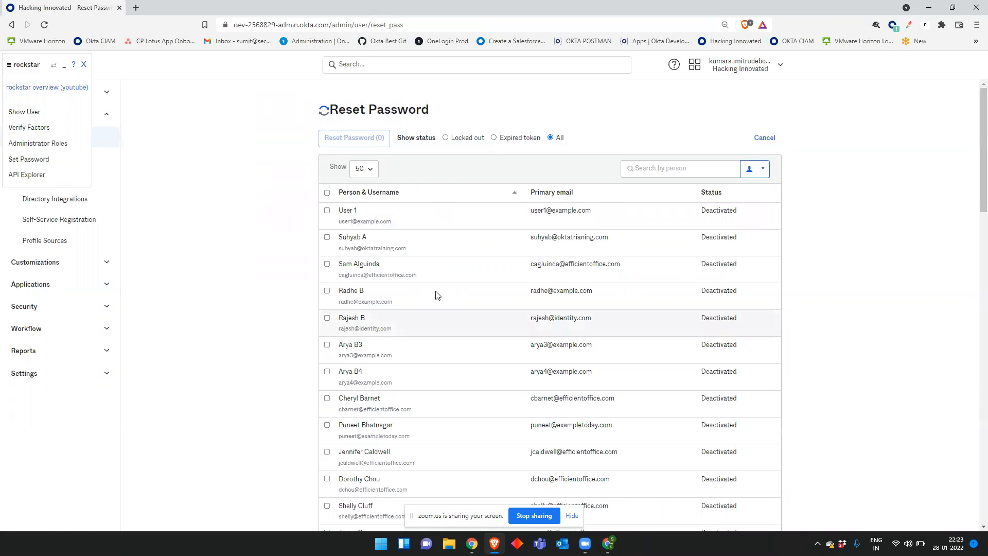
scroll(340, 273, "down", 1)
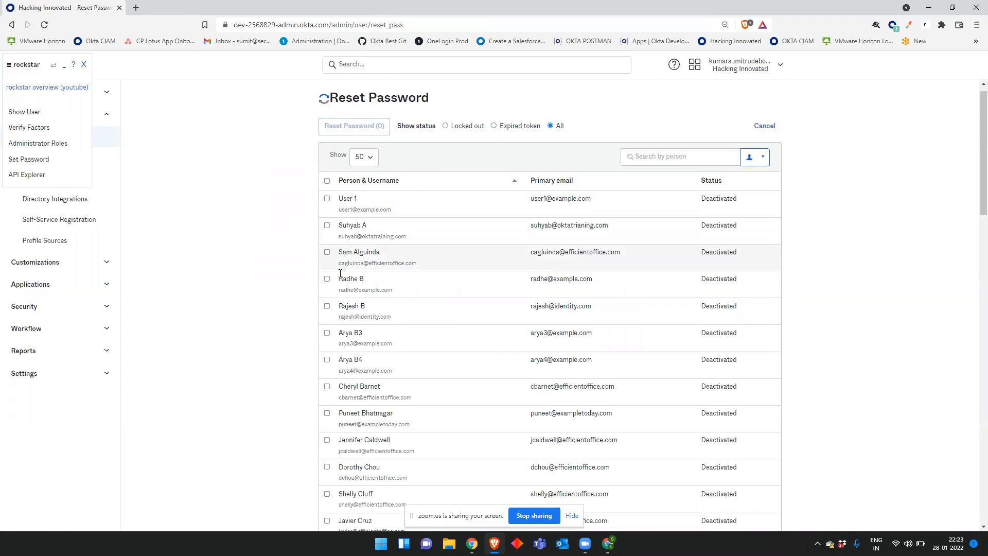
scroll(340, 273, "down", 2)
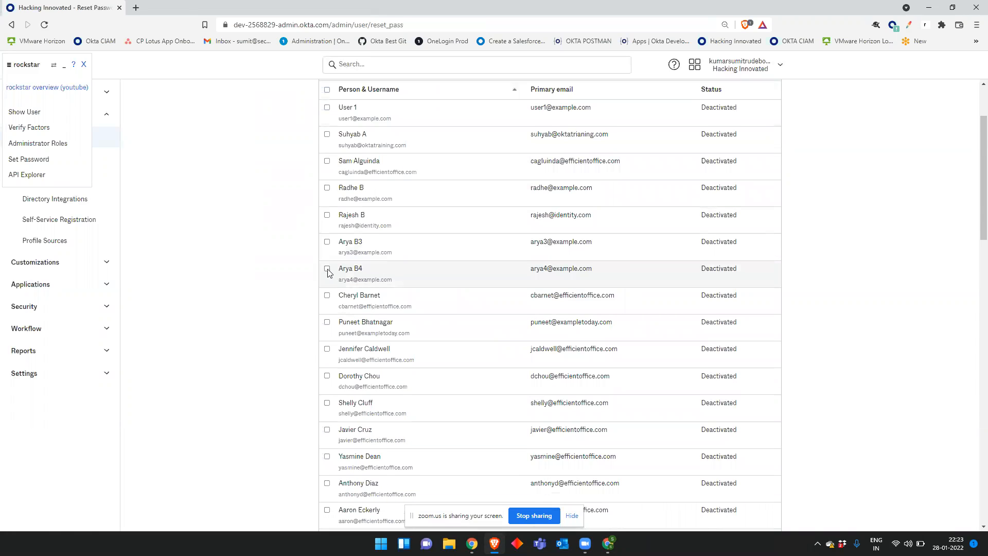
left_click(328, 270)
scroll(328, 271, "down", 1)
scroll(325, 288, "down", 3)
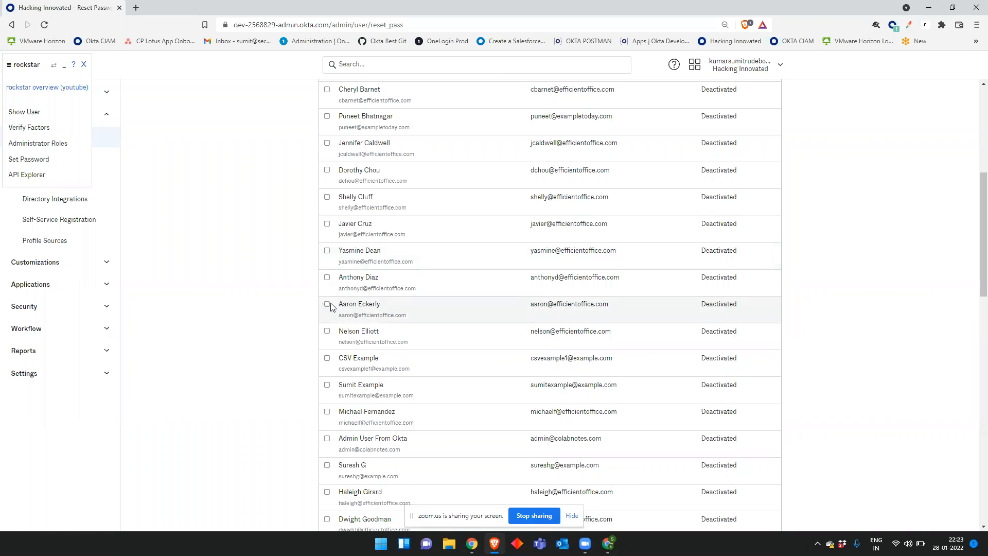
left_click(329, 306)
scroll(329, 329, "down", 3)
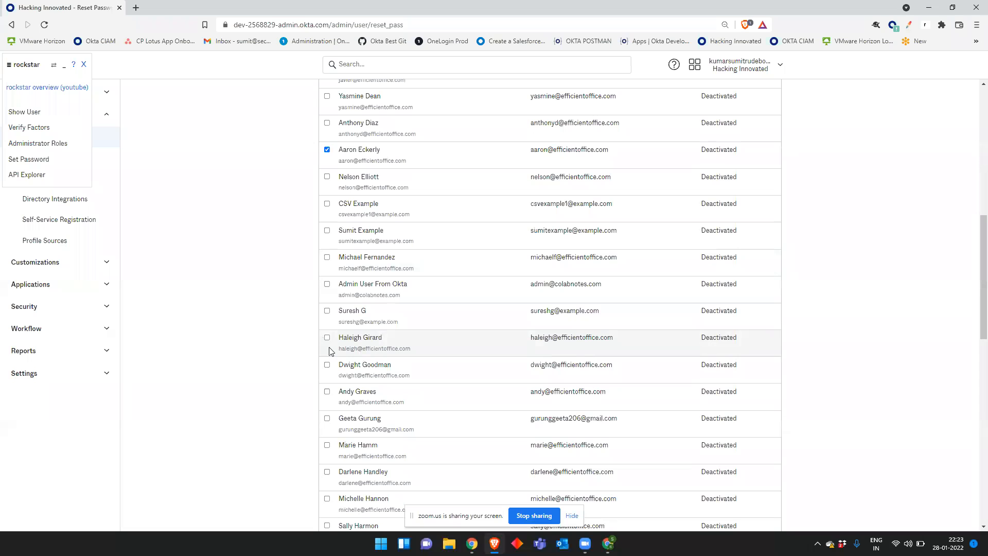
scroll(452, 327, "up", 10)
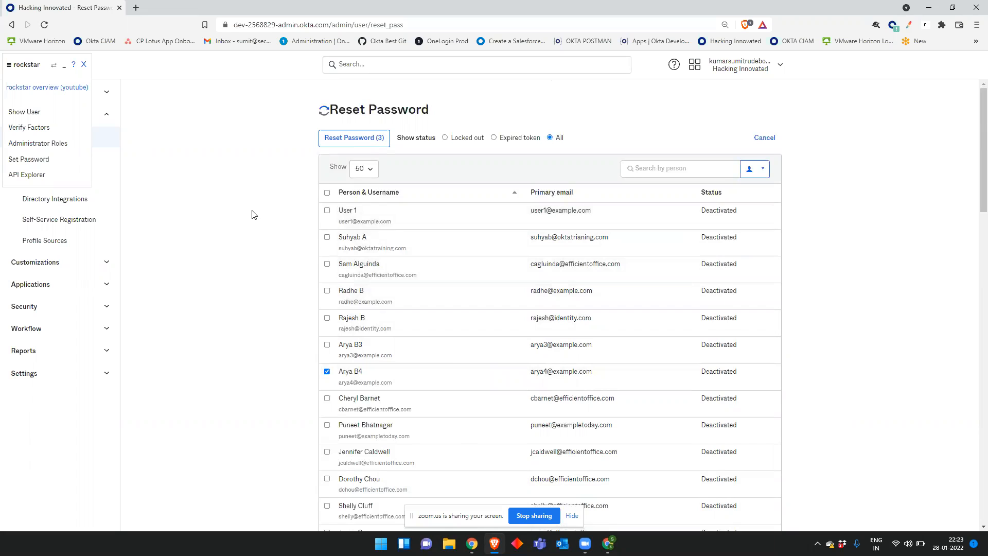
Step: Cancel the password reset and check the staged user's status in the People list
left_click(763, 140)
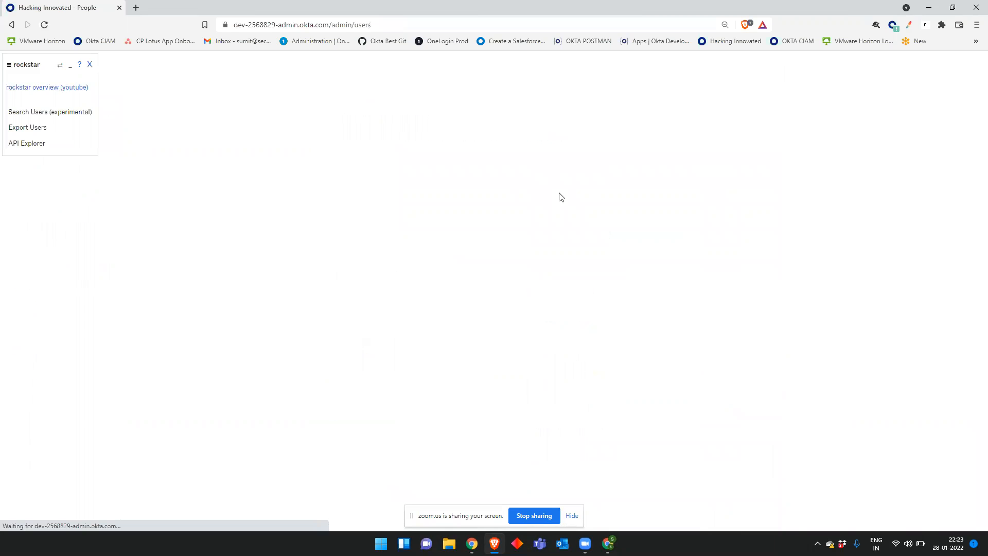
left_click(509, 138)
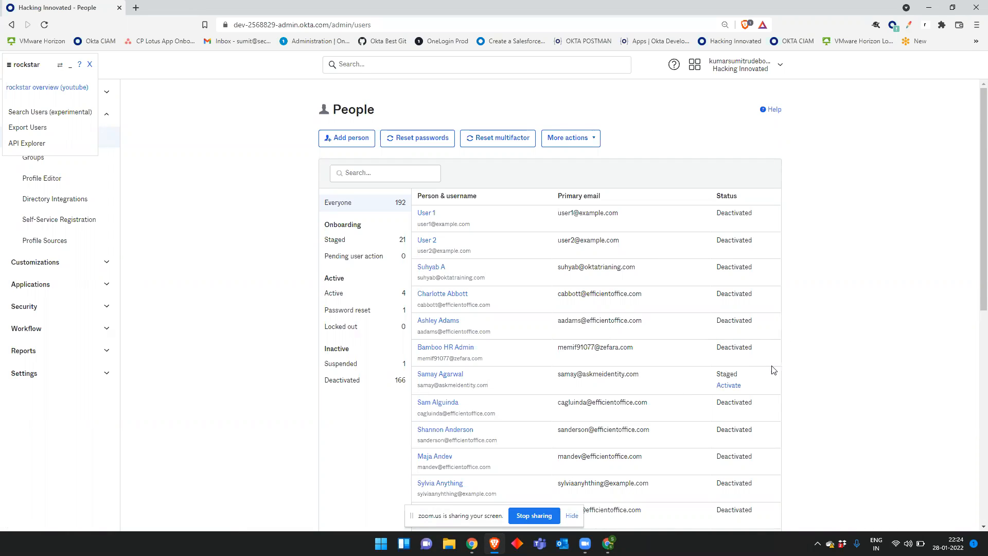
left_click_drag(760, 381, 719, 378)
left_click(862, 325)
Step: Bring the Zoom meeting window forward and briefly mute, then unmute, the microphone
mouse_move(613, 543)
left_click(614, 510)
left_click(20, 517)
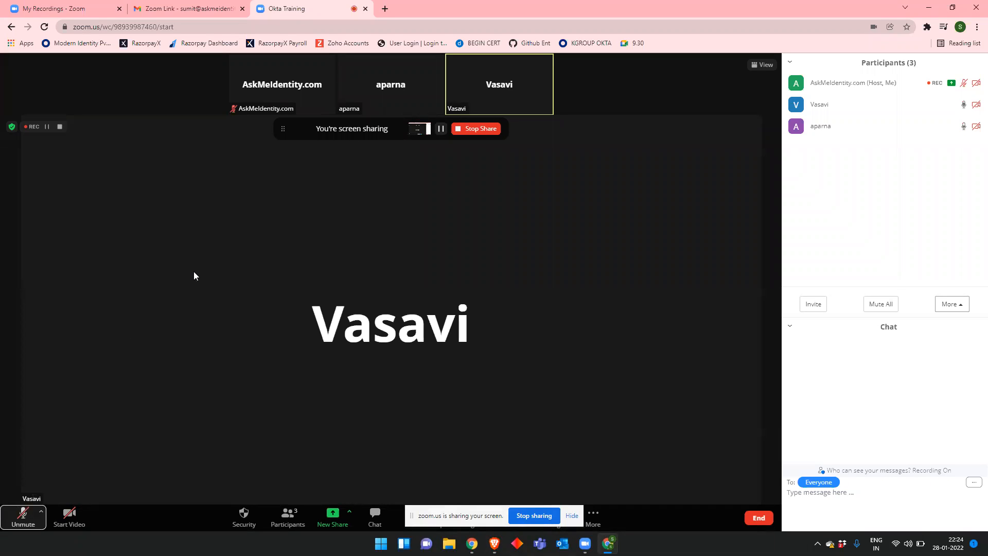
left_click(22, 513)
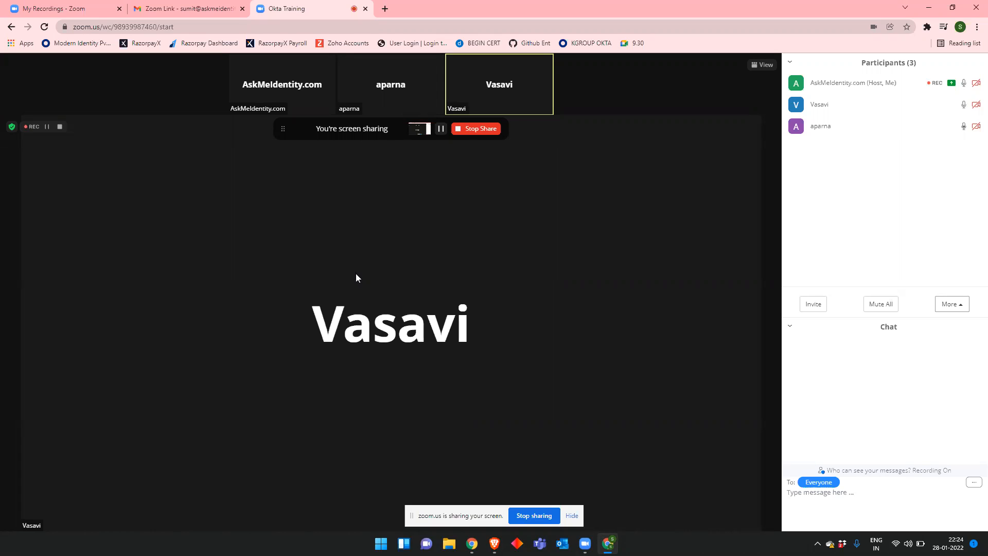
Step: Return to Okta and search the People list for the staged user
left_click(932, 11)
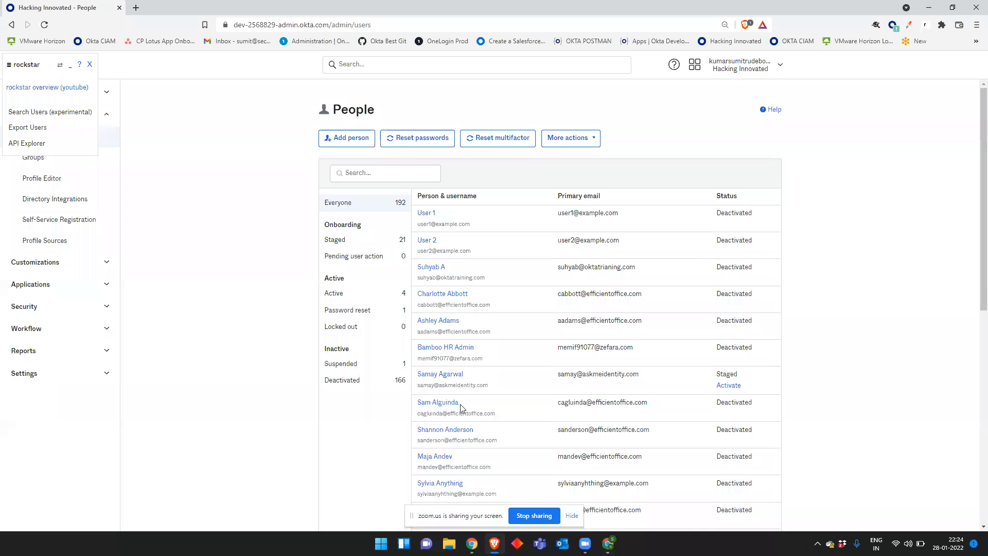
scroll(363, 187, "down", 2)
scroll(364, 187, "up", 2)
left_click(365, 173)
type("j")
key("BackSpace")
type("samay")
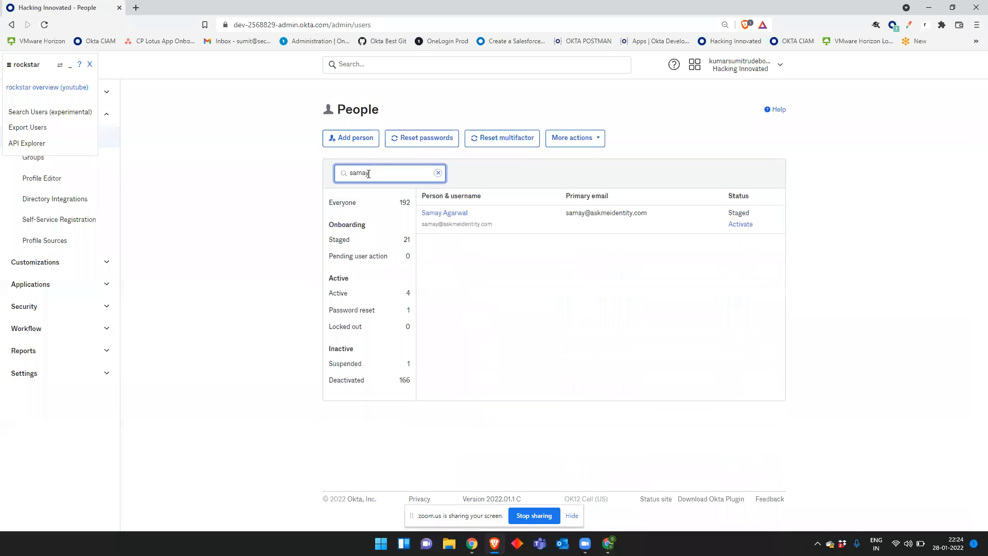
Step: Activate the staged user, open their profile, and close the helper extension overlay
left_click(740, 225)
left_click(552, 165)
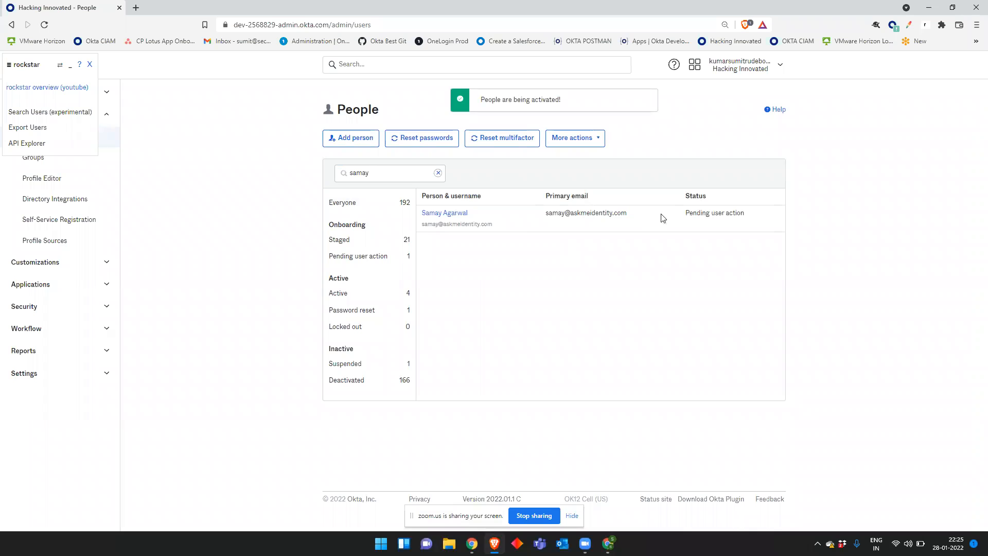
left_click(452, 216)
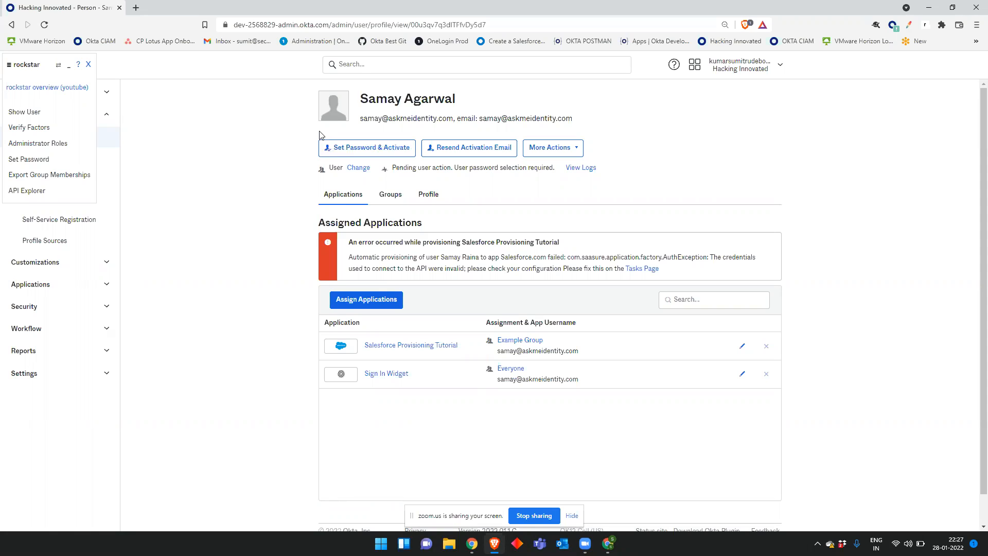
left_click(88, 65)
Step: Search People by the user's name and open the match with Password reset status
left_click(53, 135)
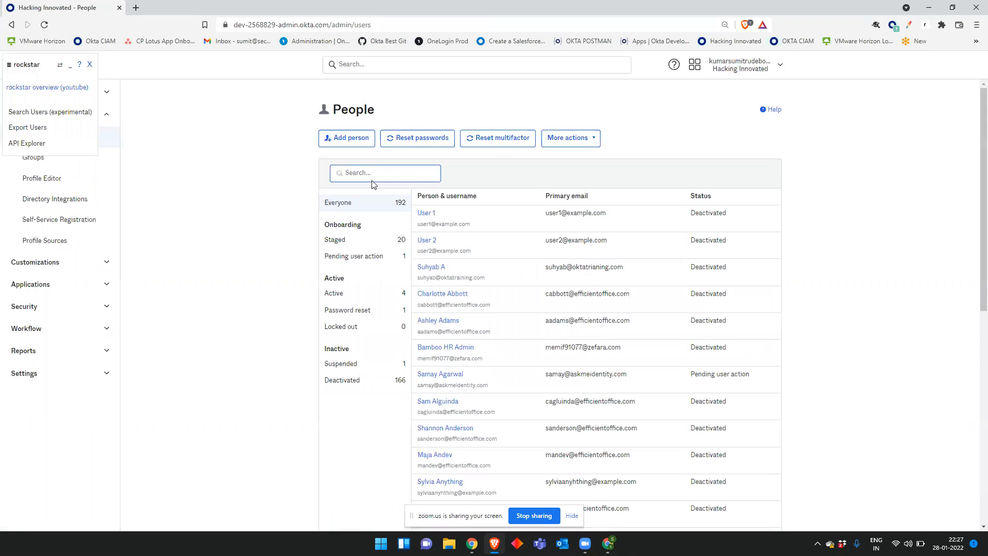
left_click(380, 172)
type("jaww")
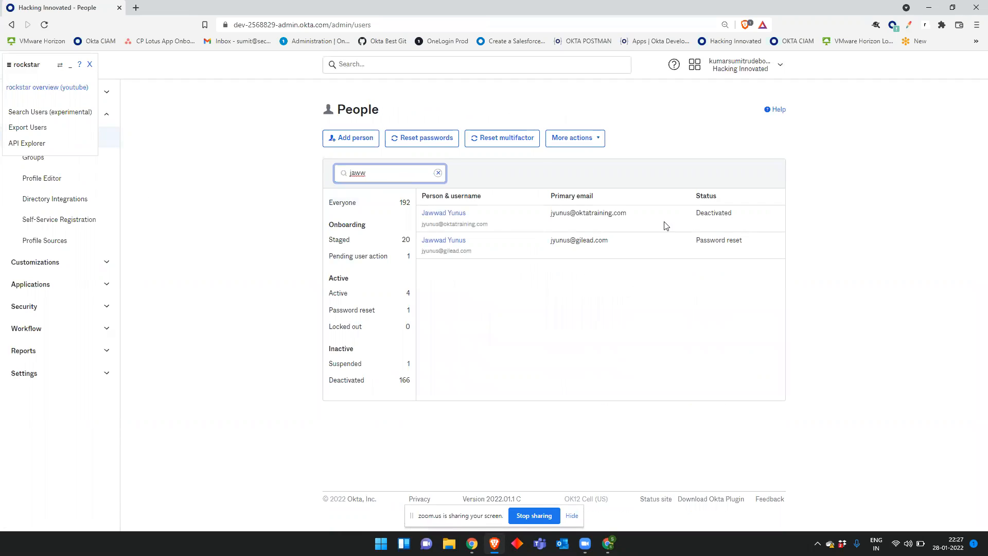
left_click_drag(766, 245, 695, 247)
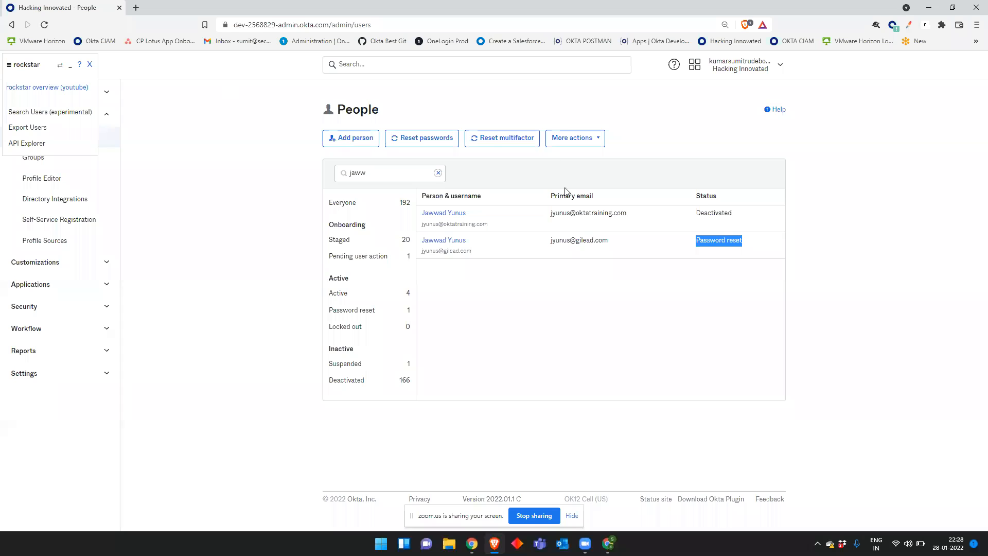
left_click(452, 242)
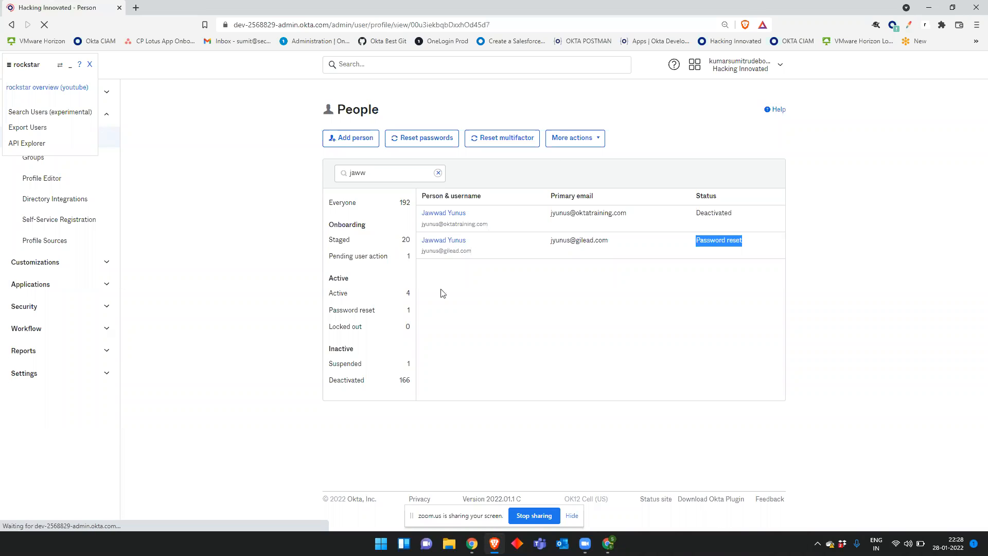
Step: Open the user's Profile tab and put the Attributes section into edit mode
left_click(430, 200)
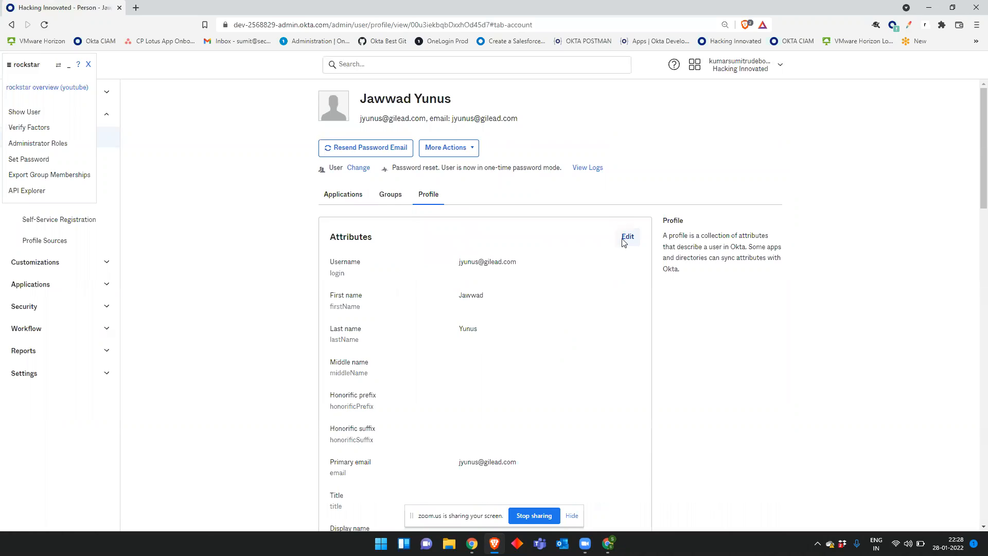
left_click(624, 238)
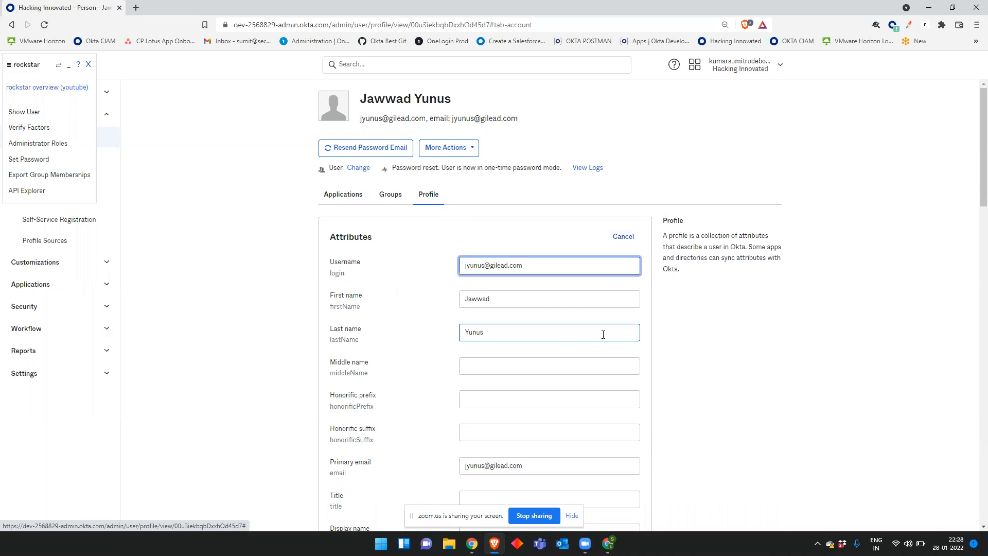
scroll(602, 336, "down", 7)
scroll(603, 338, "down", 3)
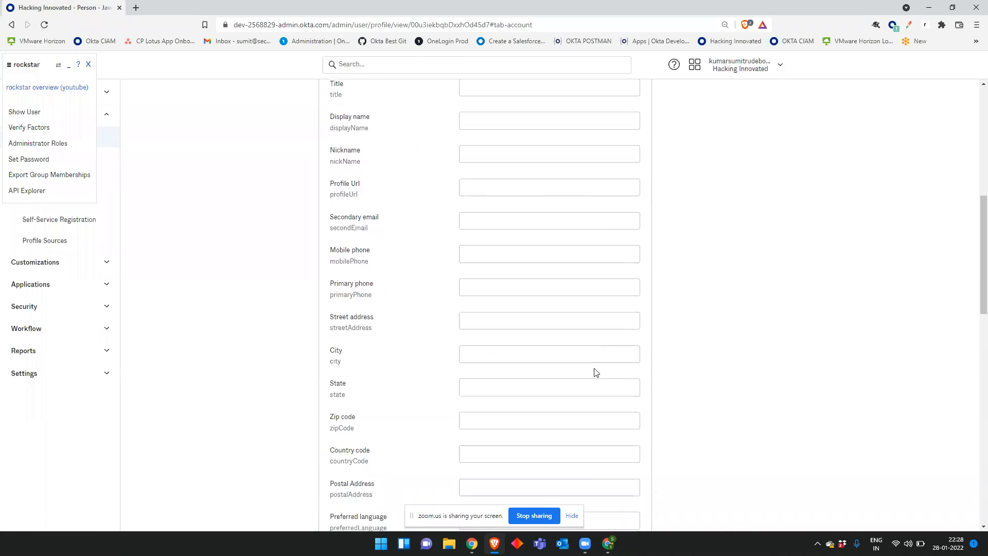
Step: Try 'USA' and then 'IND' as the Country code, then clear the field
left_click(383, 350)
left_click_drag(384, 350, 327, 348)
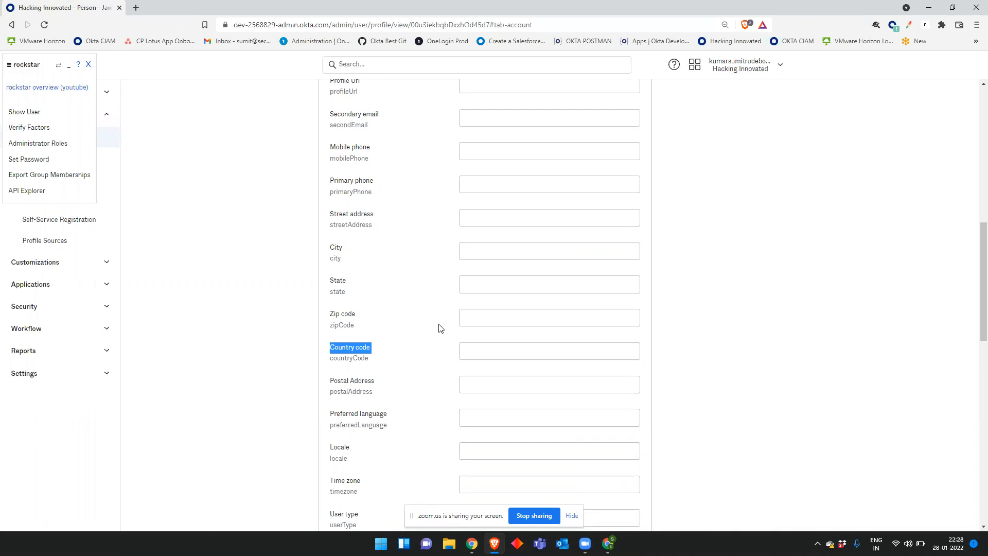
left_click(489, 349)
type("USA")
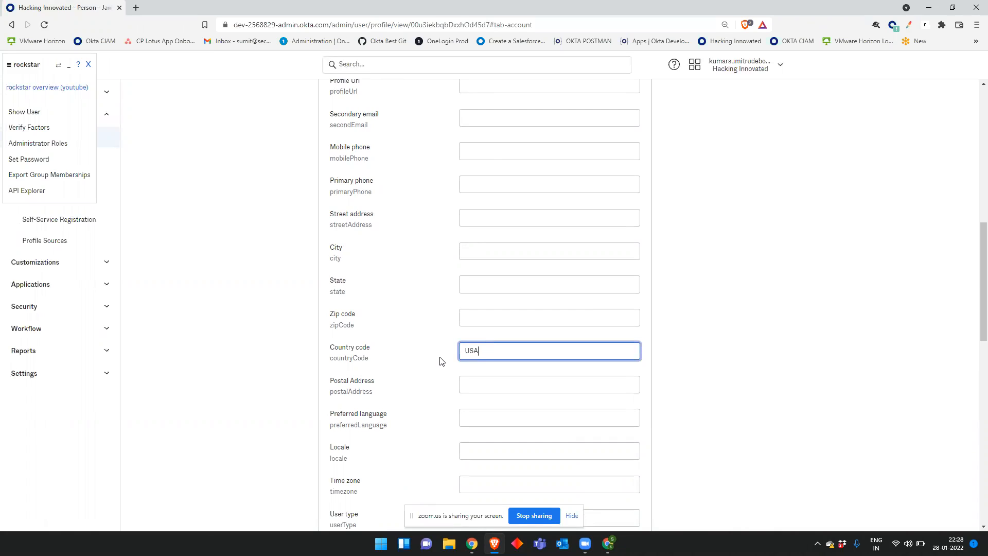
key("BackSpace")
key("BackSpace")
key("BackSpace")
type("IND")
key("BackSpace")
key("BackSpace")
key("BackSpace")
Step: Highlight the Zip code and Country code attributes, leaving them blank
left_click_drag(375, 353, 308, 353)
left_click(414, 364)
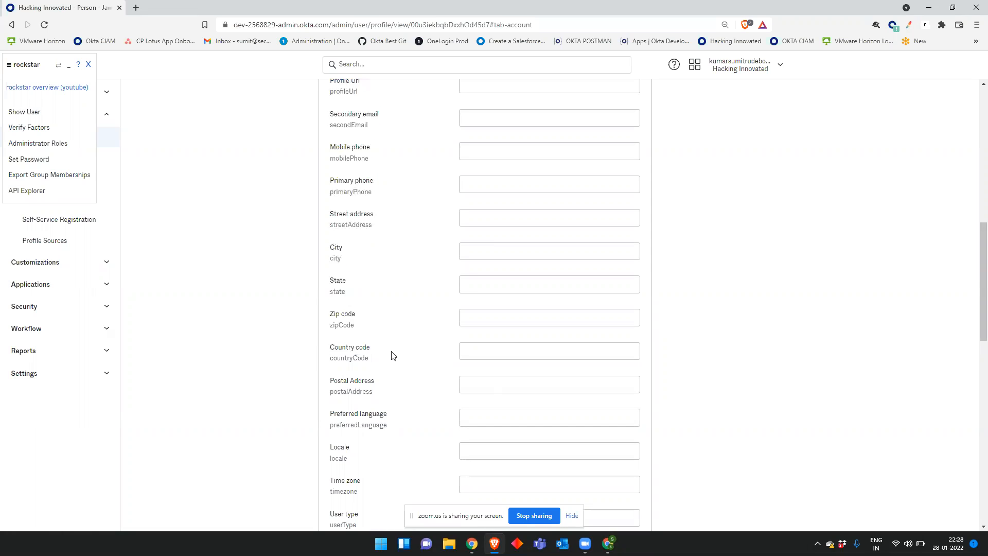
left_click(354, 322)
left_click(465, 316)
left_click_drag(359, 315, 329, 314)
left_click_drag(380, 348, 330, 349)
left_click(728, 368)
scroll(728, 369, "up", 8)
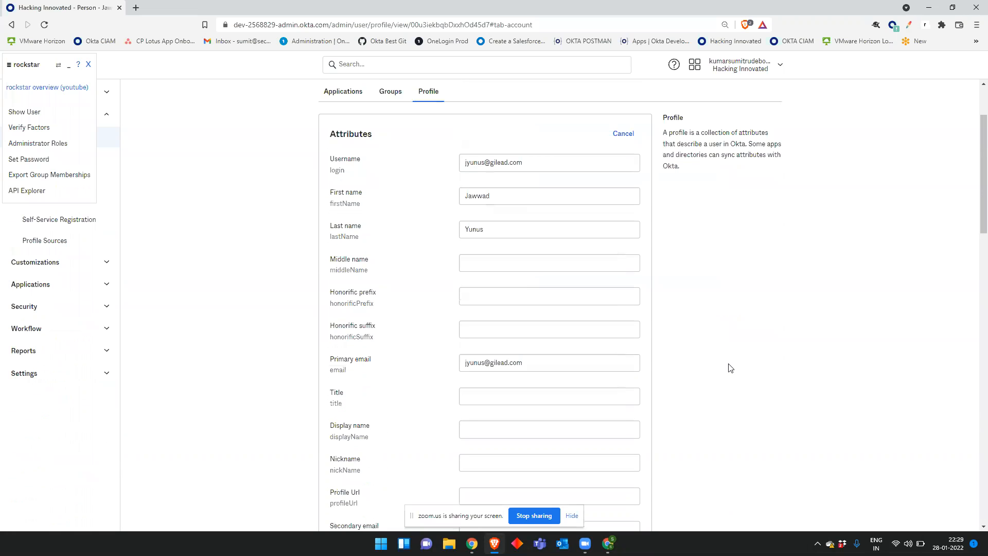
Step: Cancel the attribute edits and highlight the read-only Time zone and User type attributes
left_click(622, 134)
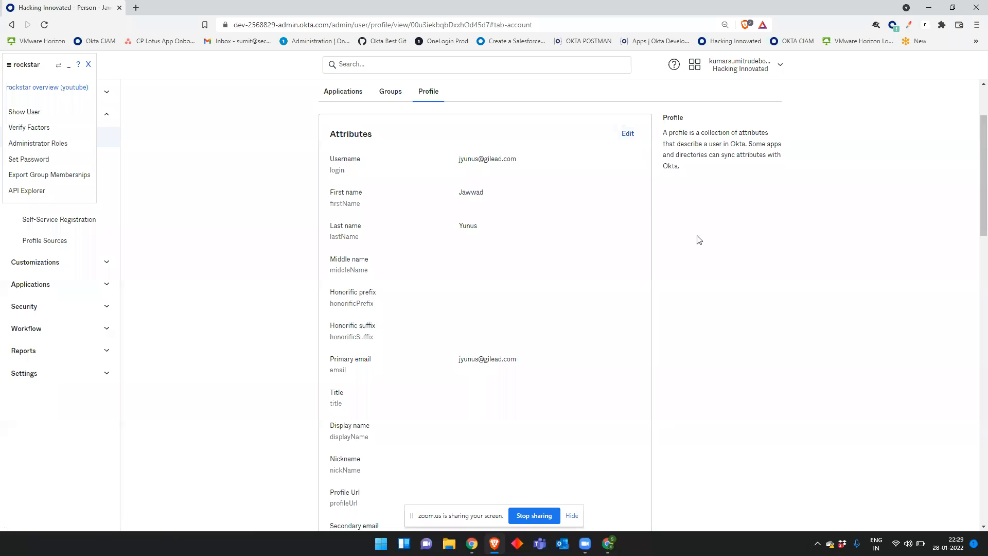
scroll(698, 240, "up", 2)
scroll(669, 281, "down", 5)
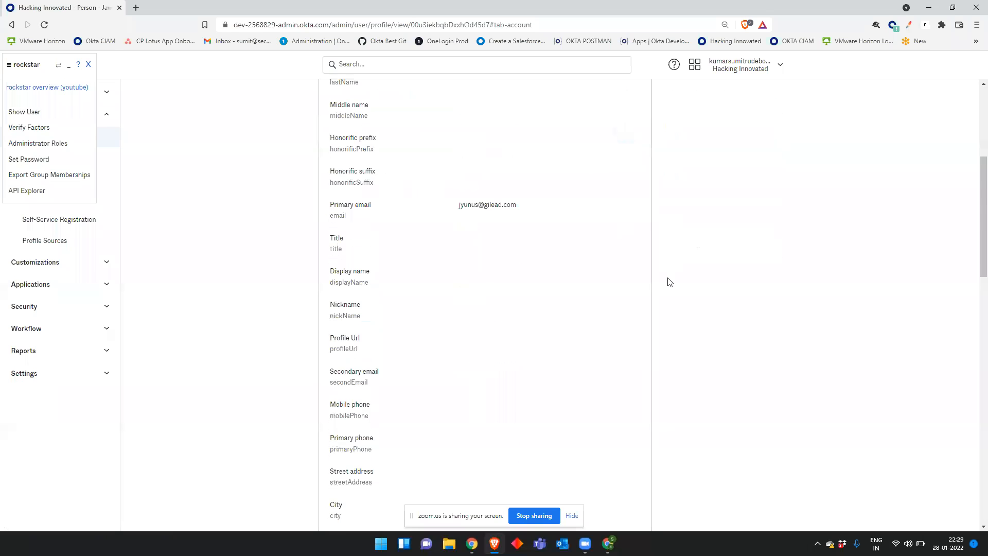
scroll(669, 281, "down", 7)
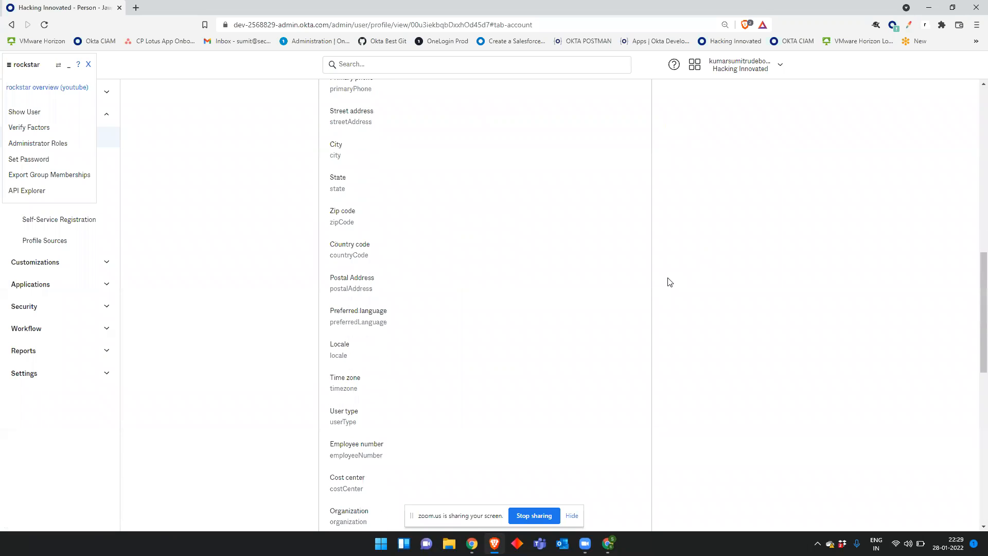
left_click_drag(327, 372, 382, 393)
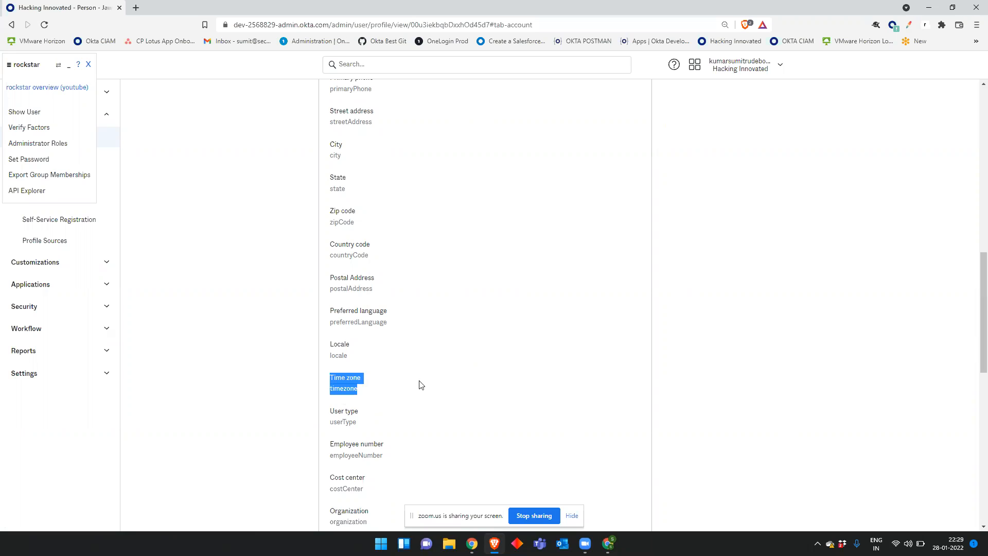
left_click(397, 395)
left_click_drag(327, 376, 411, 402)
left_click(369, 385)
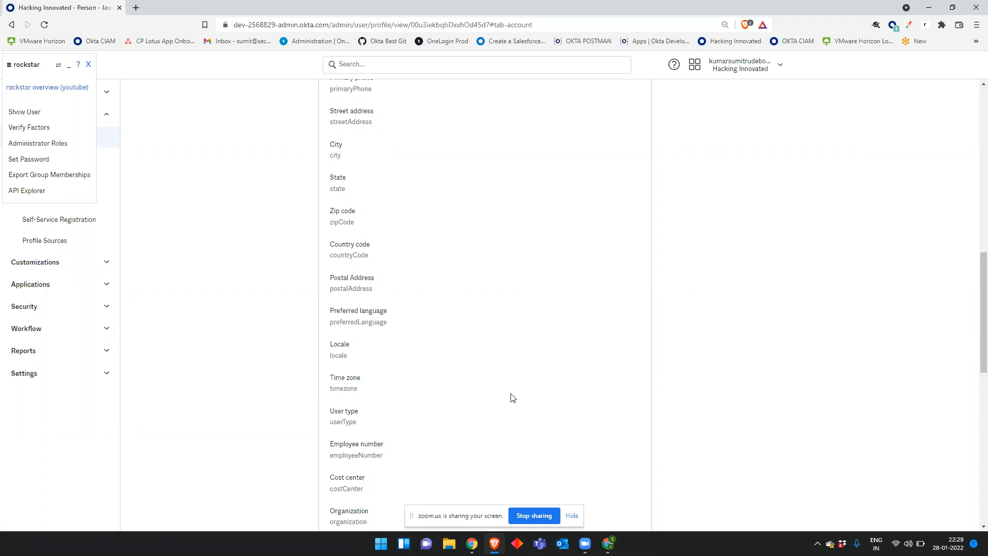
Step: Scroll back up the attribute list and highlight the Username attribute
scroll(471, 388, "down", 1)
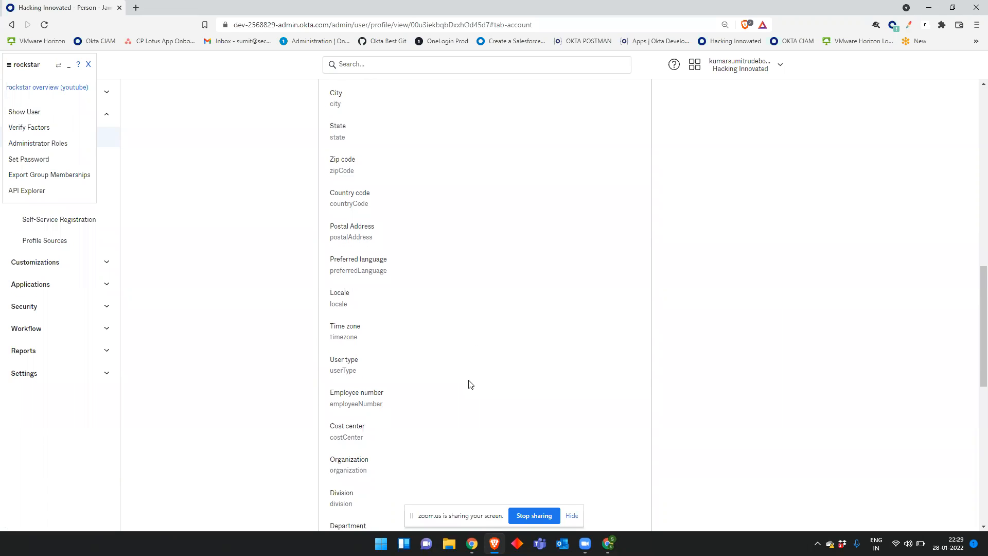
scroll(471, 383, "down", 6)
scroll(471, 383, "up", 6)
scroll(470, 383, "up", 7)
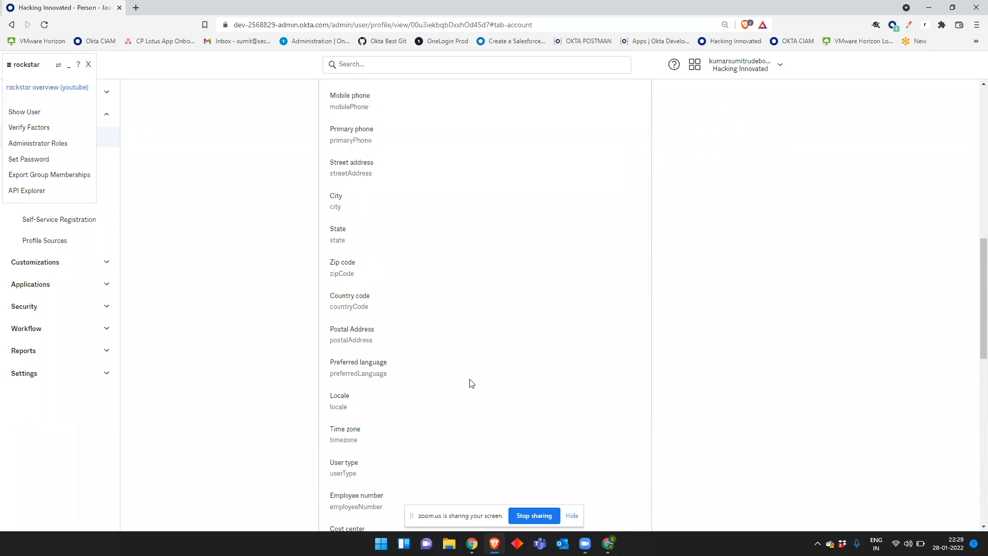
scroll(471, 384, "up", 2)
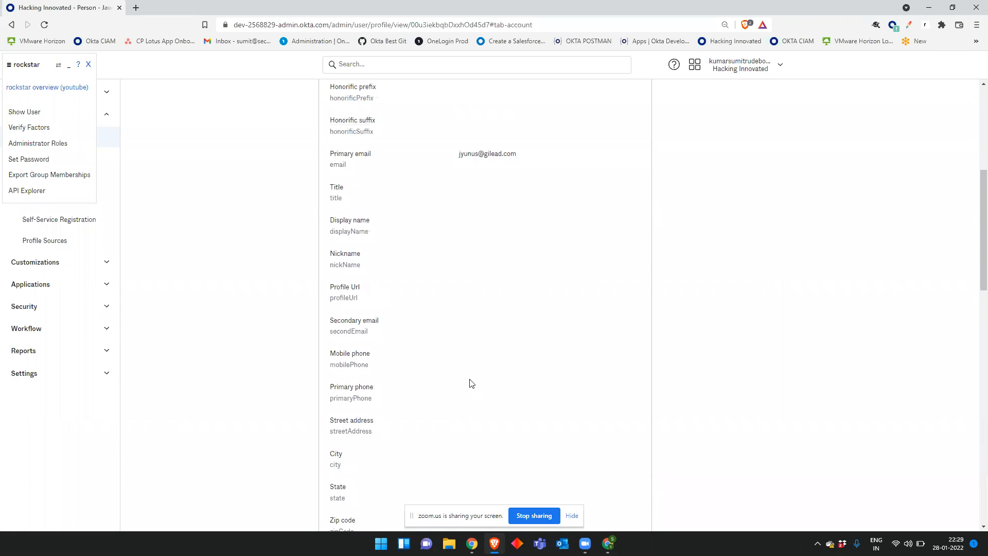
left_click_drag(358, 273, 351, 257)
scroll(363, 260, "up", 3)
left_click_drag(362, 210, 331, 210)
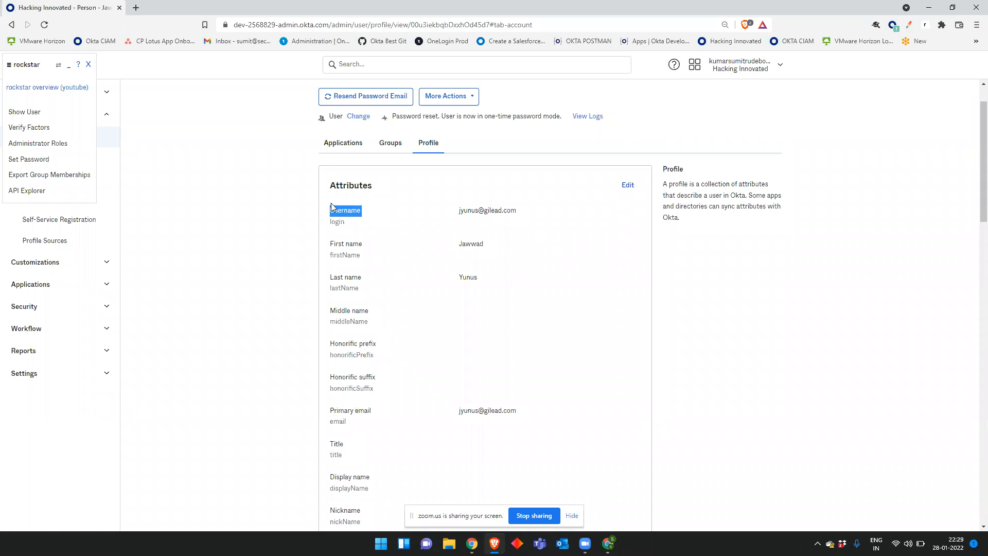
Step: Scroll through the rest of the read-only attributes and return to Username
scroll(418, 246, "down", 1)
scroll(419, 246, "down", 2)
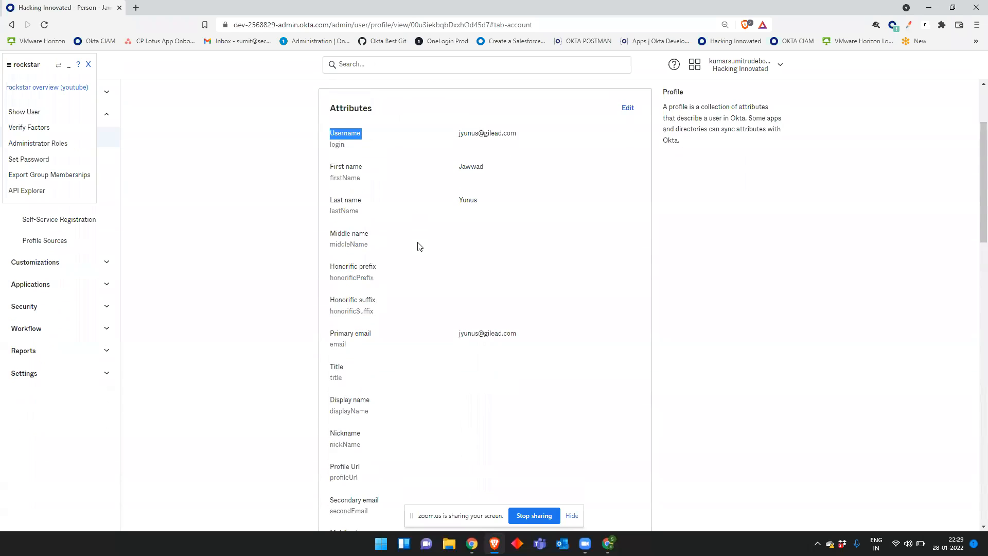
scroll(419, 246, "down", 3)
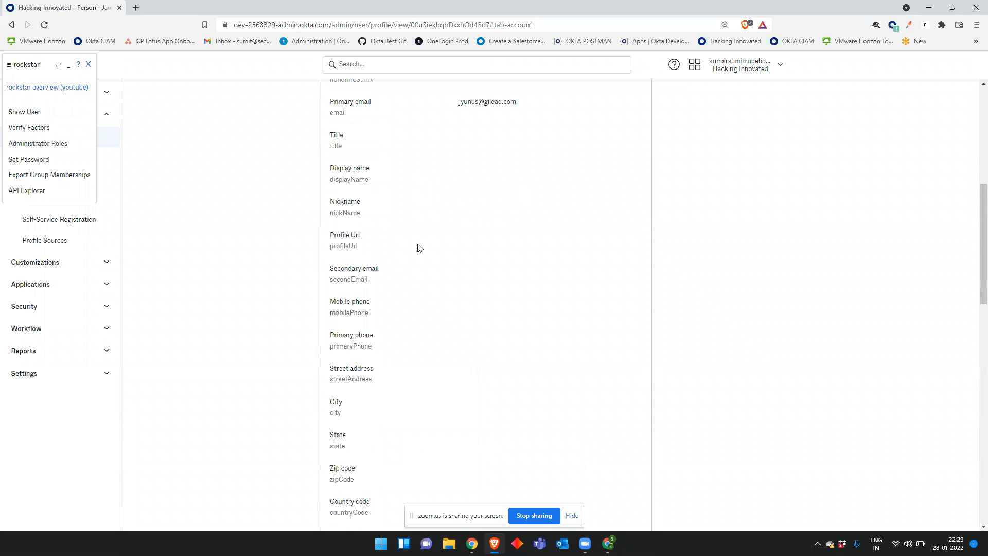
scroll(420, 250, "down", 2)
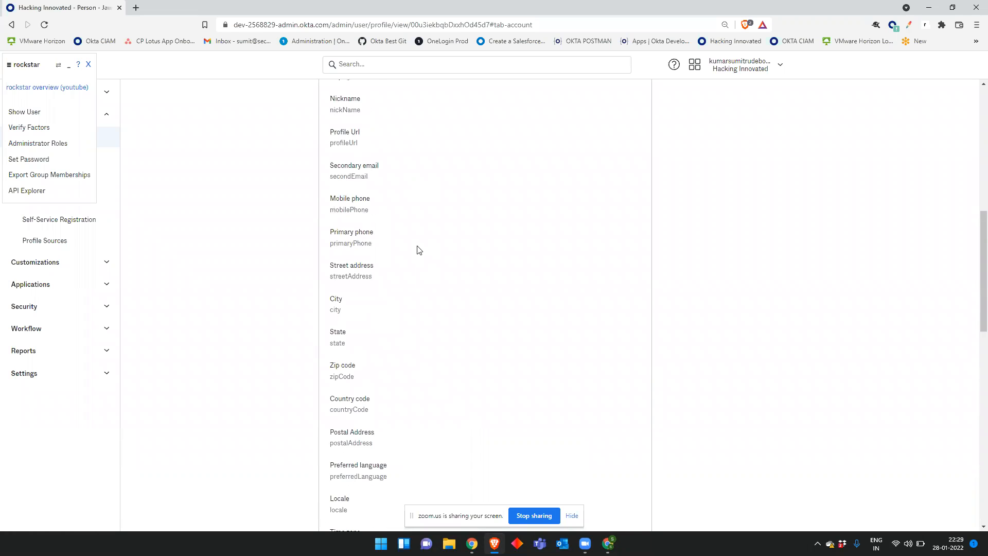
scroll(420, 250, "up", 6)
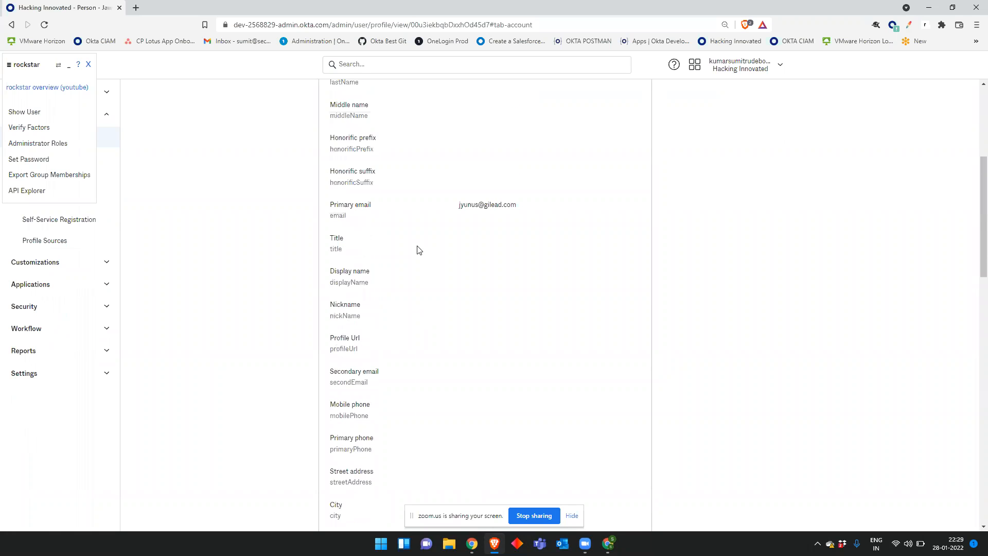
scroll(502, 428, "down", 2)
scroll(518, 331, "up", 2)
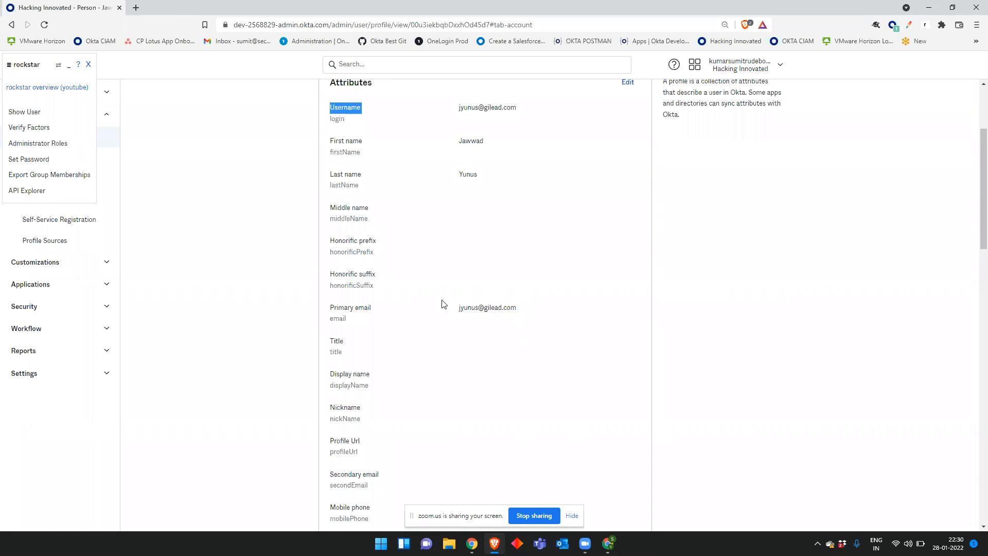
scroll(409, 288, "up", 1)
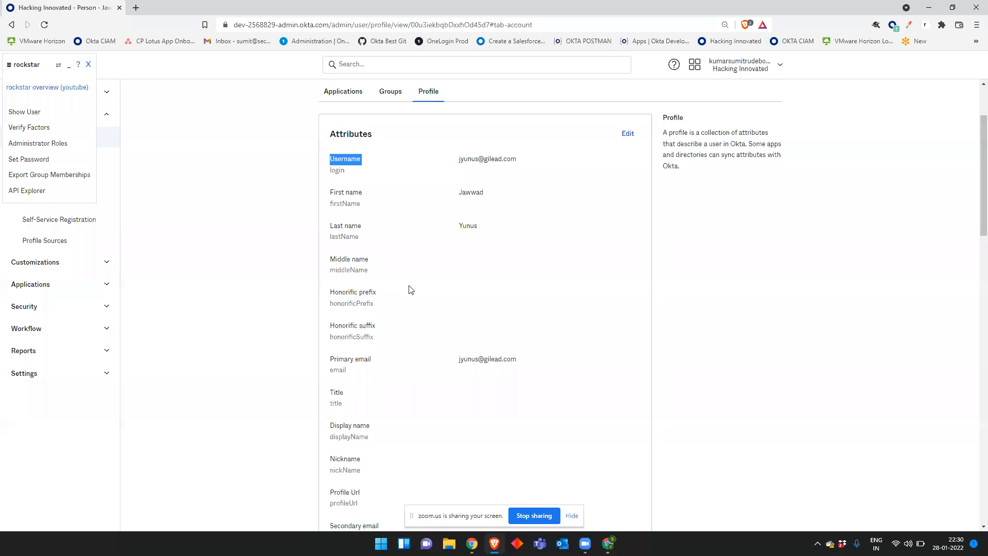
left_click(523, 286)
scroll(515, 301, "up", 2)
scroll(473, 301, "down", 2)
Step: Close the rockstar helper panel, highlight the user's type label, and stop the Zoom screen share
left_click(89, 65)
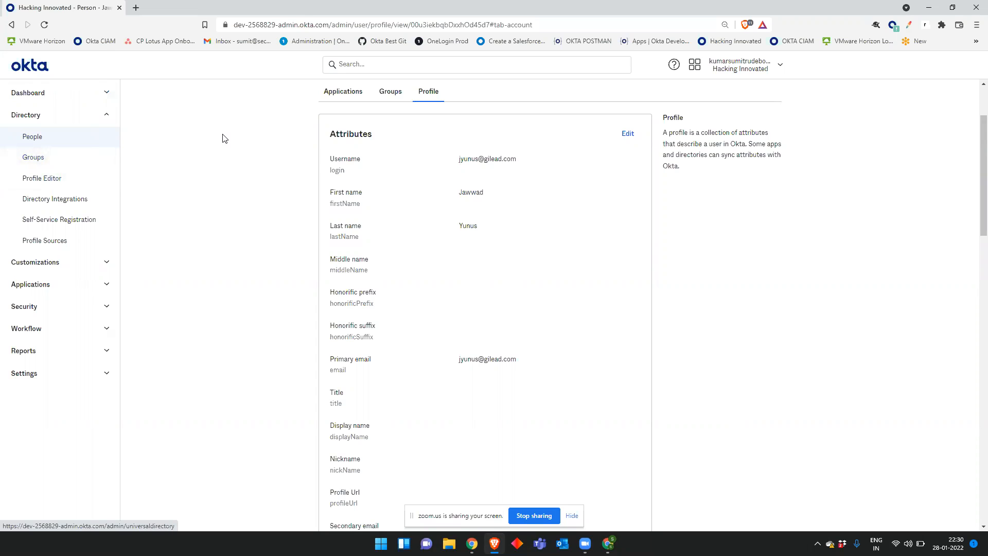
scroll(242, 187, "up", 2)
double_click(333, 168)
left_click(290, 208)
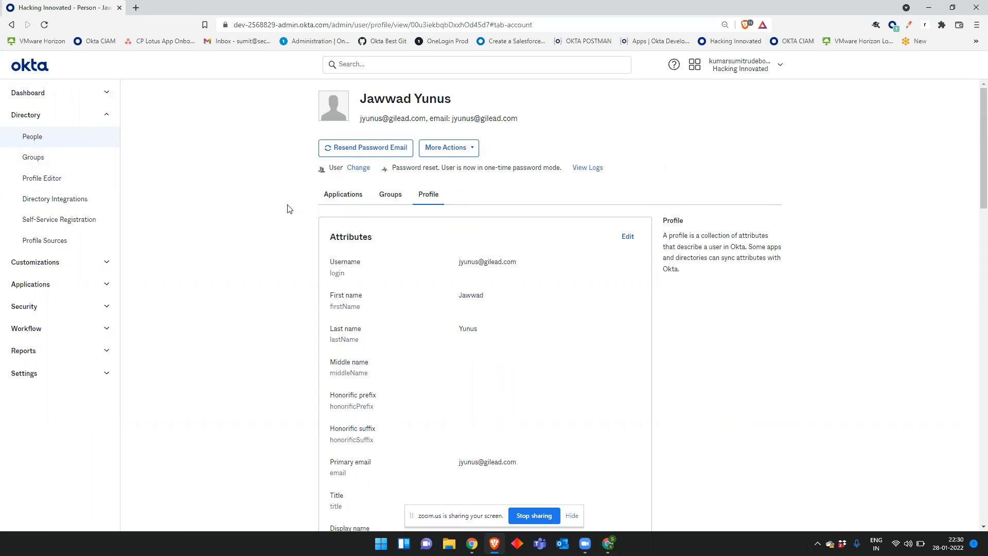
double_click(335, 168)
left_click(243, 229)
left_click(539, 522)
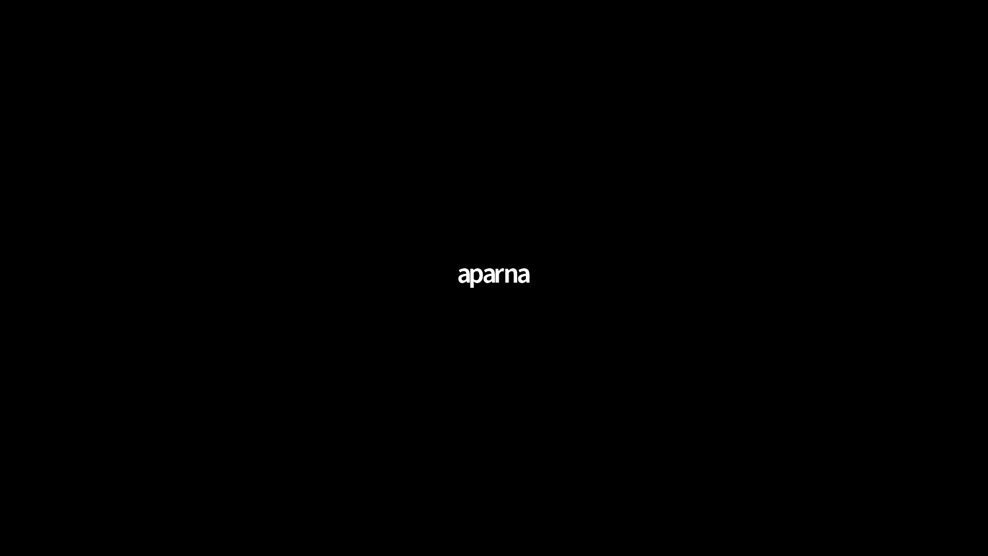